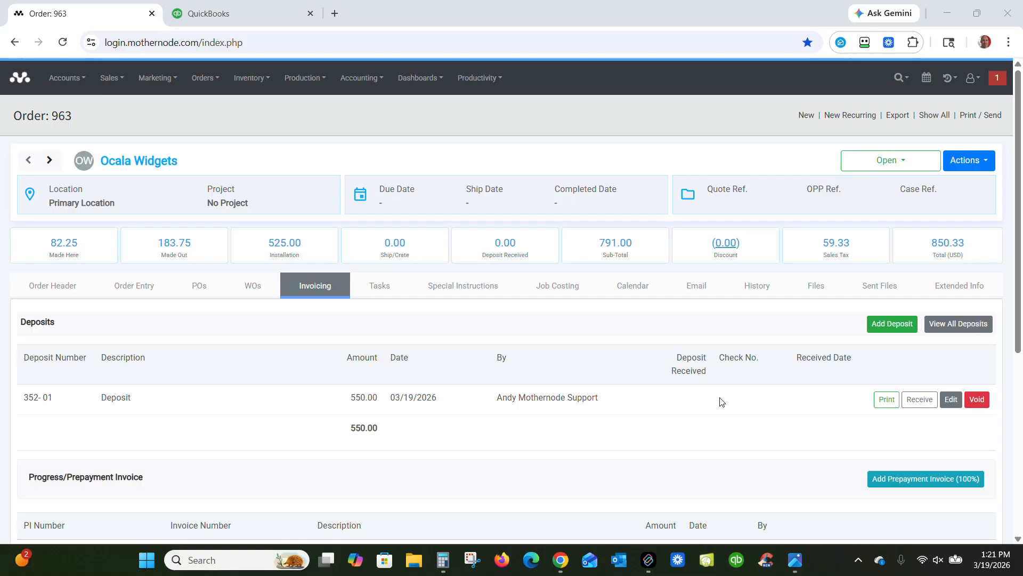
- Receive deposit 352-01 with payment method Check and check number 6565457, and save the receipt
{"action": "left_click", "coordinate": [920, 401]}
{"action": "left_click", "coordinate": [494, 289]}
{"action": "type", "text": "Check"}
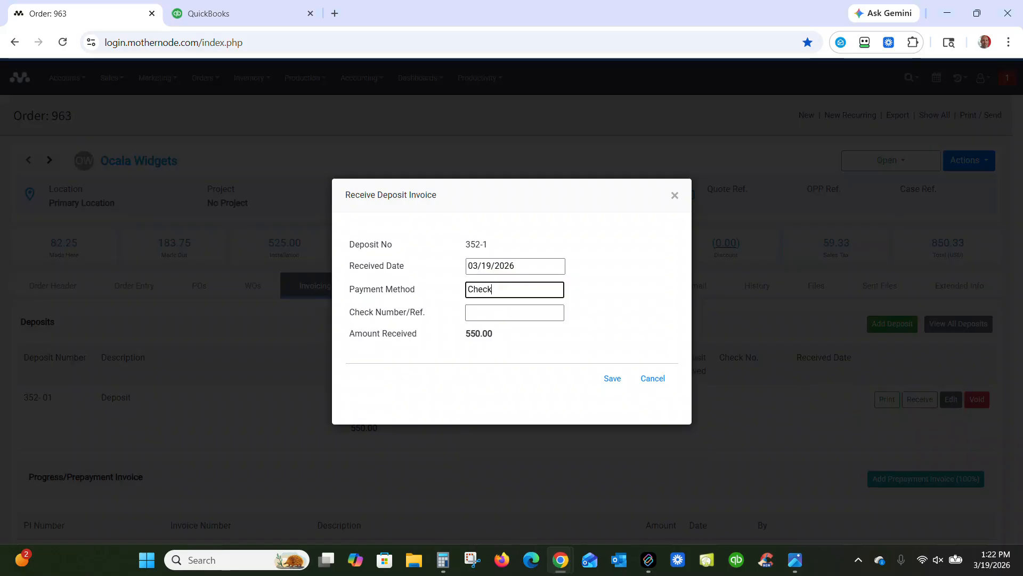
{"action": "key", "text": "Tab"}
{"action": "type", "text": "6565457"}
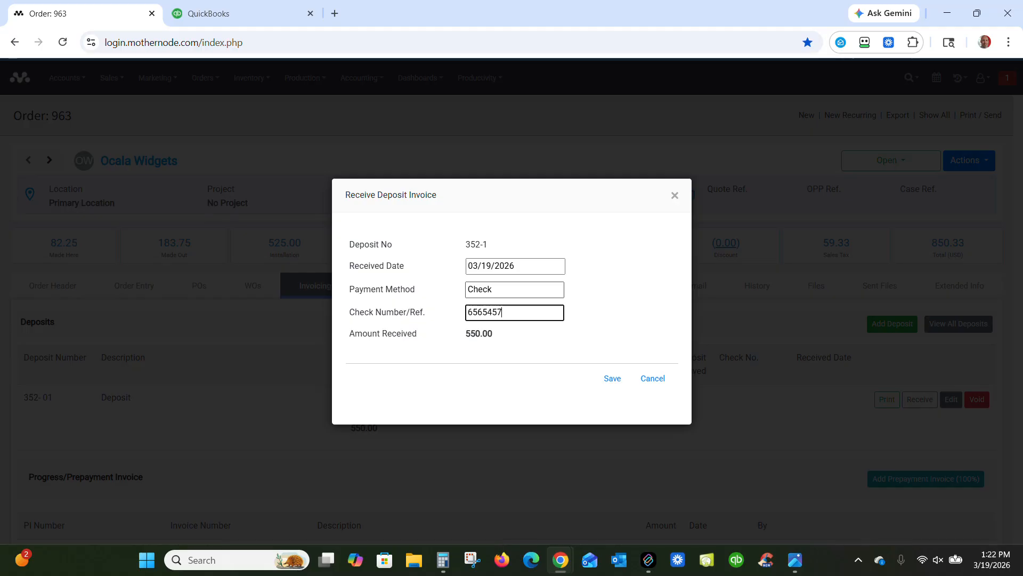
{"action": "left_click", "coordinate": [612, 378]}
{"action": "left_click", "coordinate": [612, 267]}
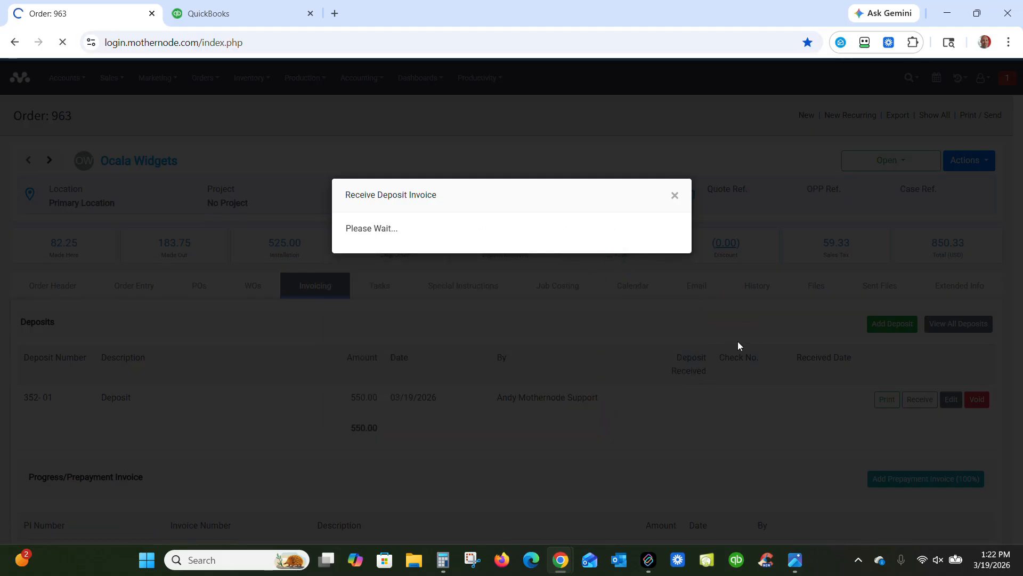
- Send the received deposit 352-01 to QuickBooks Online
{"action": "scroll", "coordinate": [738, 344], "scroll_direction": "down", "scroll_amount": 2}
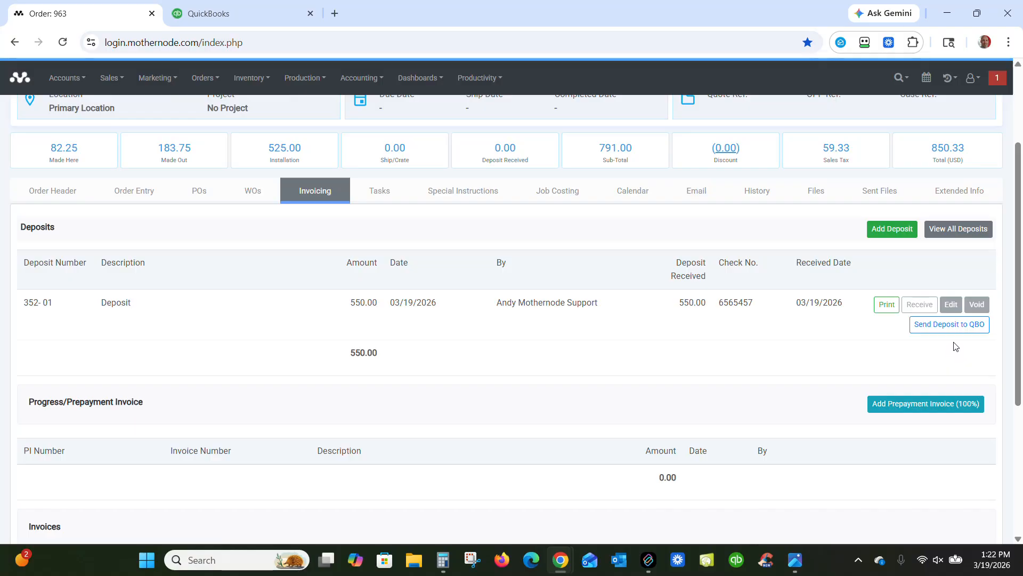
{"action": "left_click", "coordinate": [949, 326]}
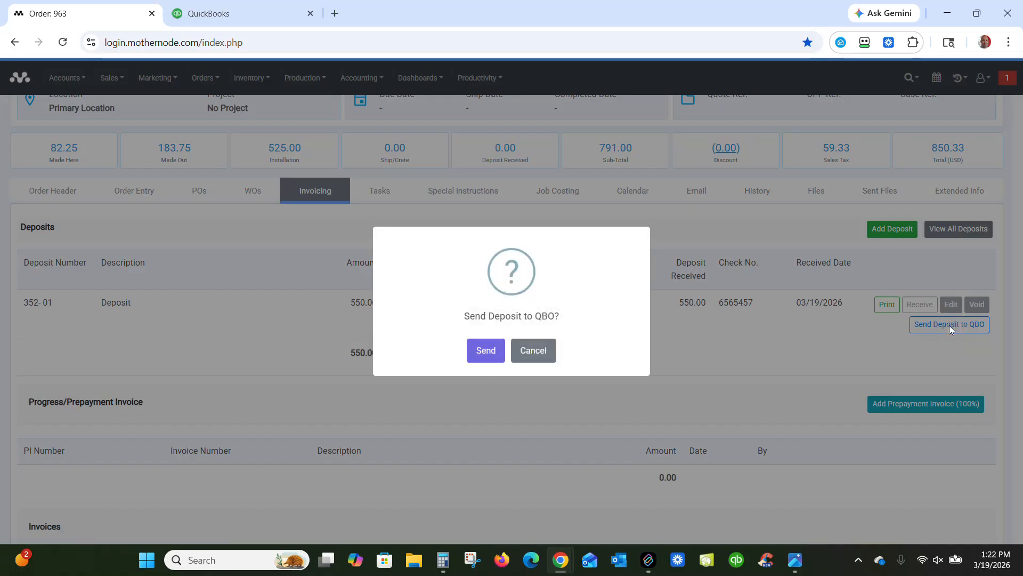
{"action": "left_click", "coordinate": [490, 354]}
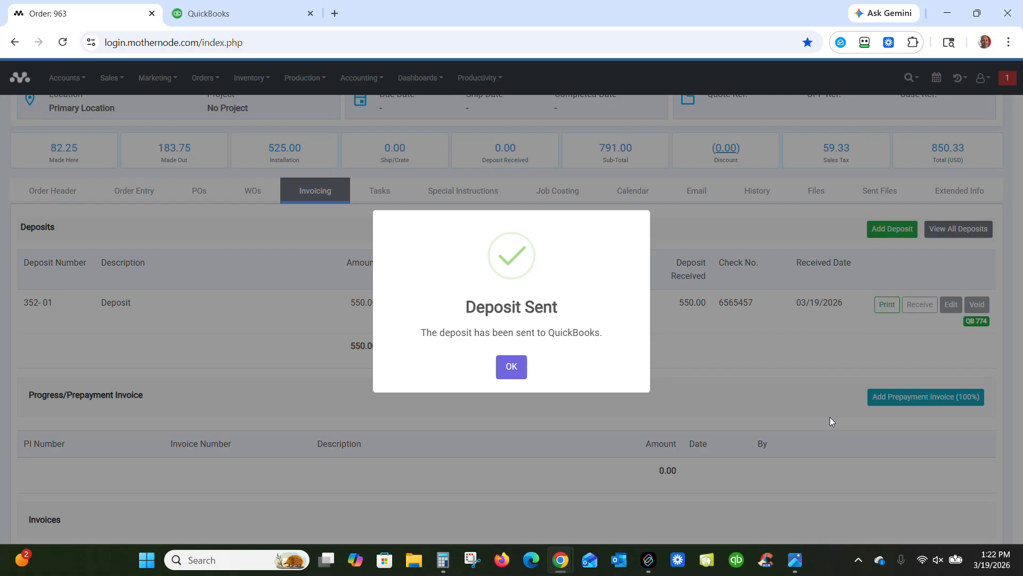
{"action": "left_click", "coordinate": [514, 371]}
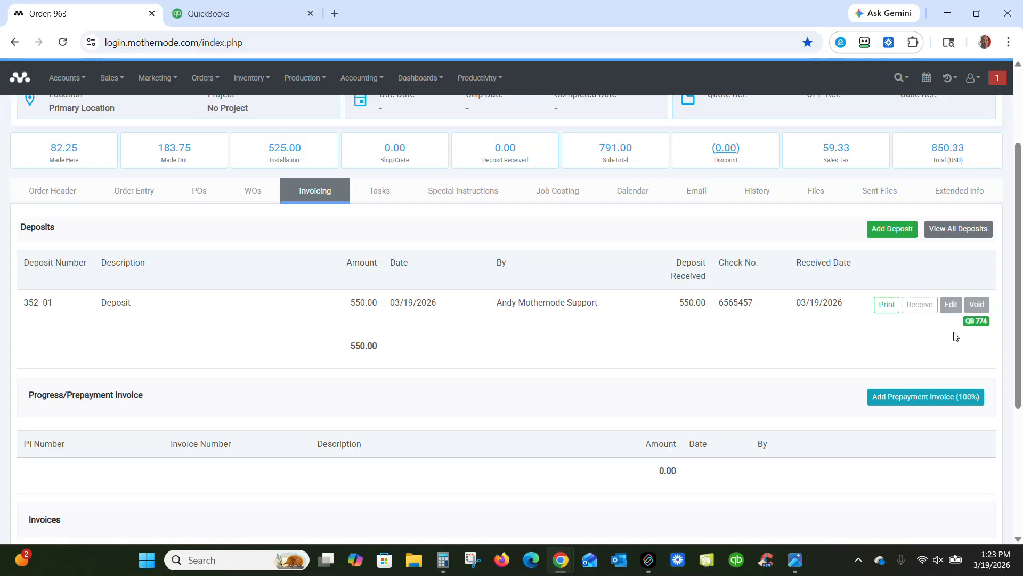
- Switch to QuickBooks, open recent journal entry 352-01, and compare it with the deposit record in Mothernode
{"action": "left_click", "coordinate": [240, 11]}
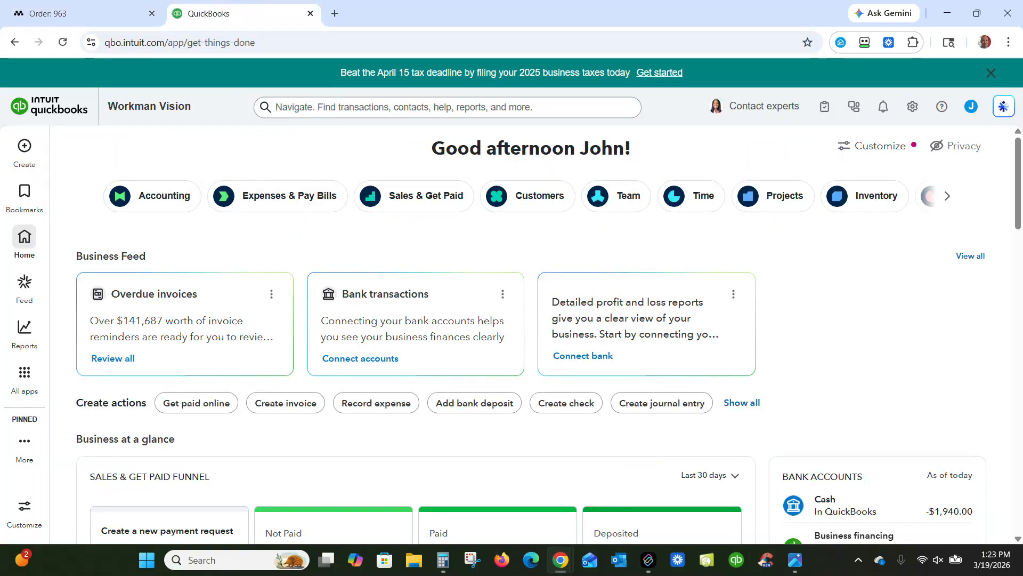
{"action": "left_click", "coordinate": [25, 145]}
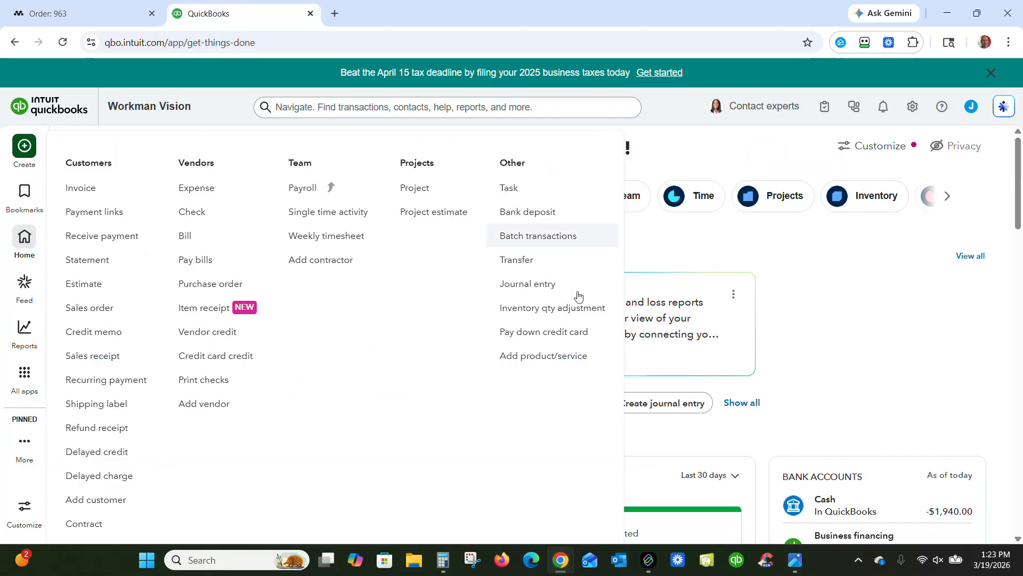
{"action": "left_click", "coordinate": [538, 285]}
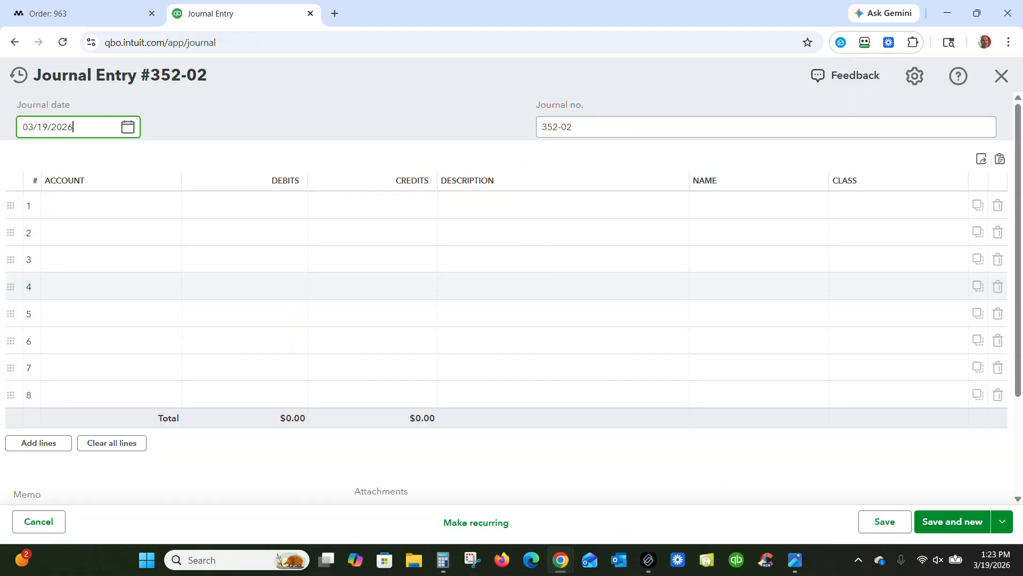
{"action": "left_click", "coordinate": [19, 76]}
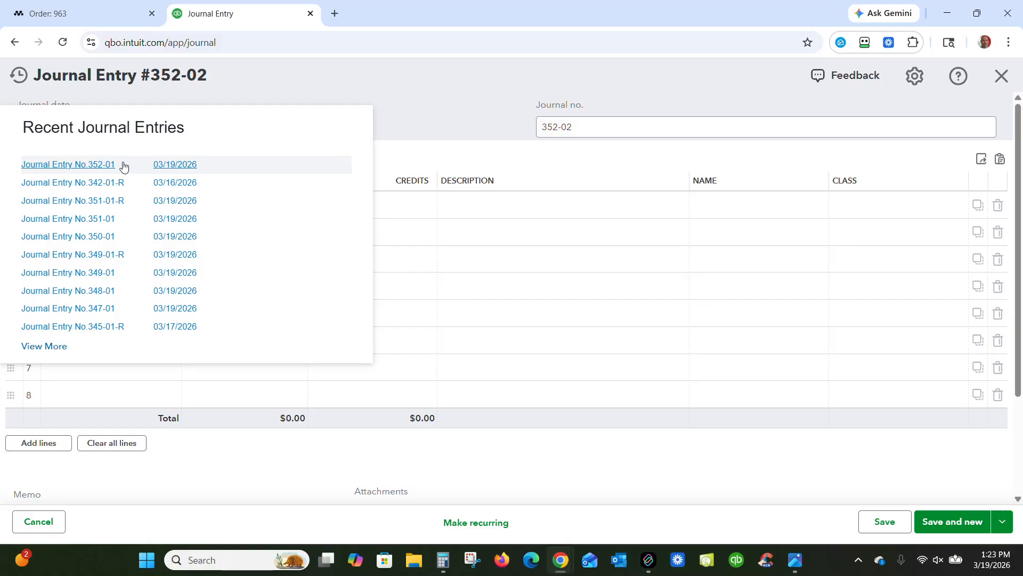
{"action": "left_click", "coordinate": [124, 167]}
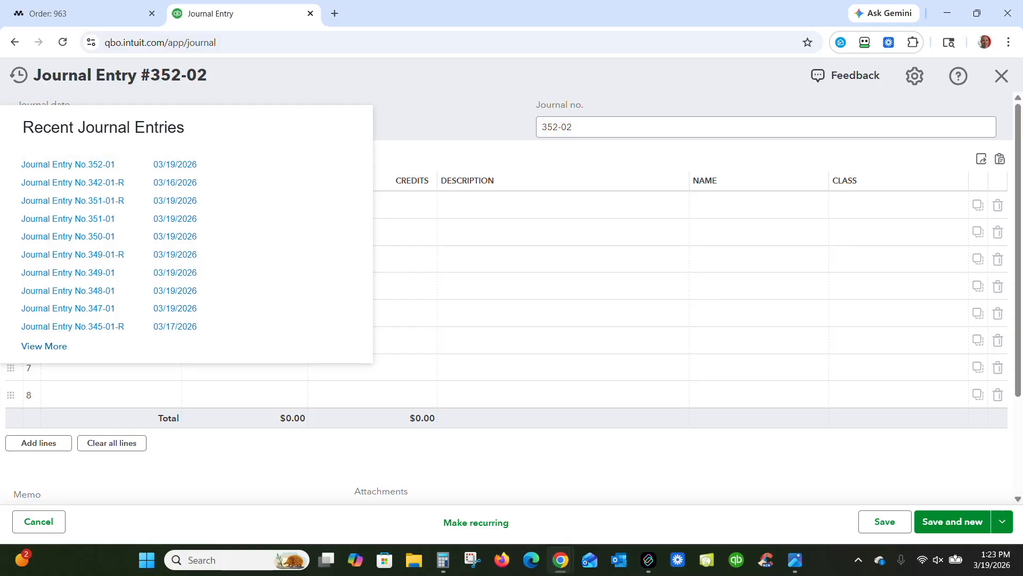
{"action": "left_click", "coordinate": [91, 164]}
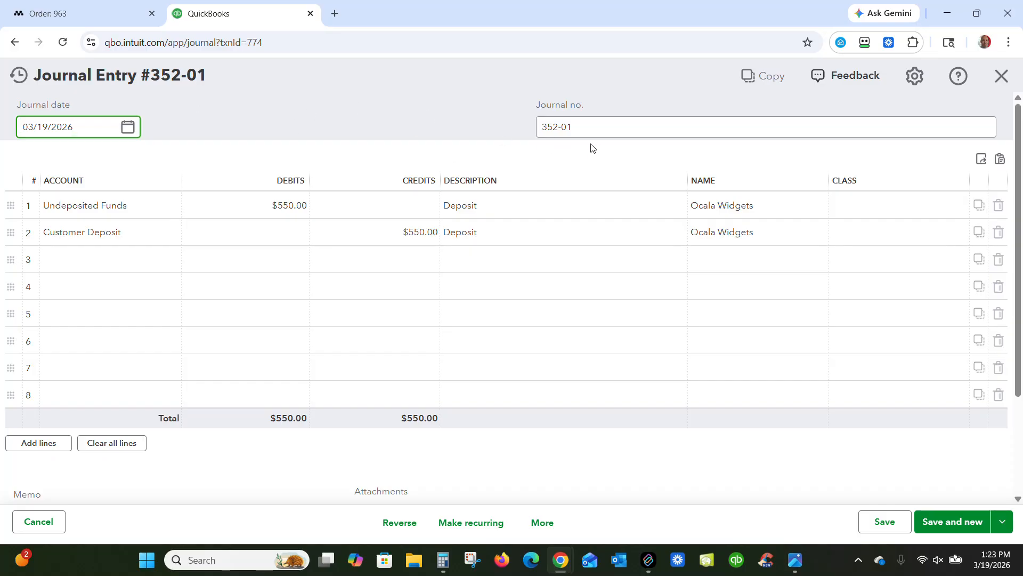
{"action": "left_click", "coordinate": [75, 10]}
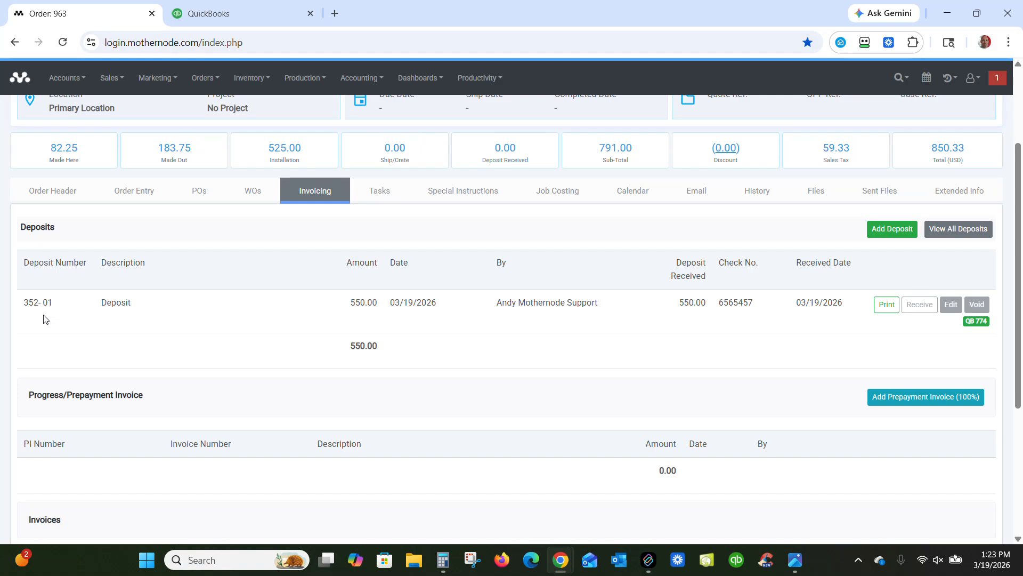
{"action": "left_click", "coordinate": [211, 12]}
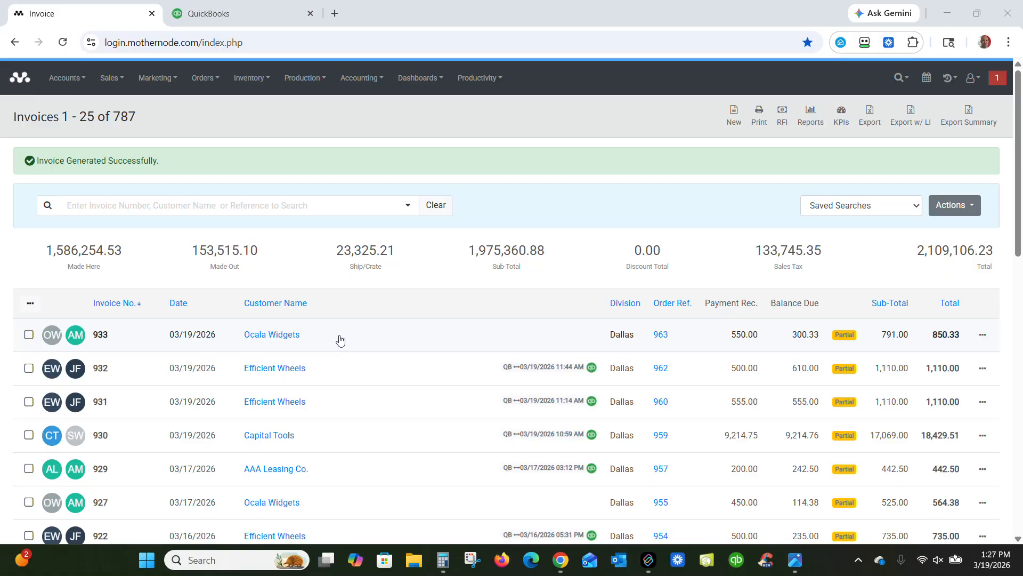
- Open the Ocala Widgets invoice 933 and examine its recorded payments and the deposit applied to it
{"action": "left_click", "coordinate": [340, 339]}
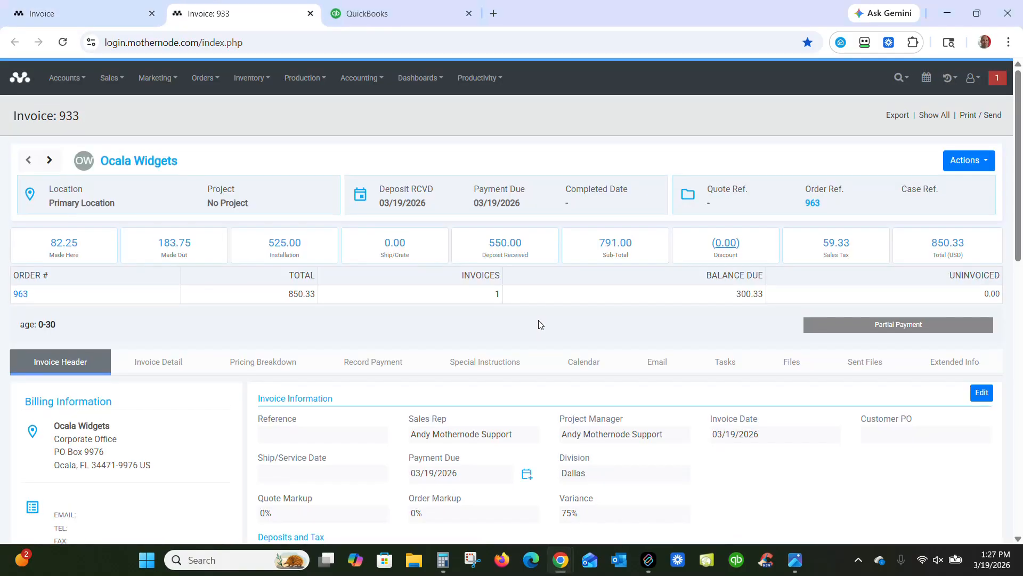
{"action": "left_click", "coordinate": [626, 354]}
{"action": "scroll", "coordinate": [626, 354], "scroll_direction": "down", "scroll_amount": 2}
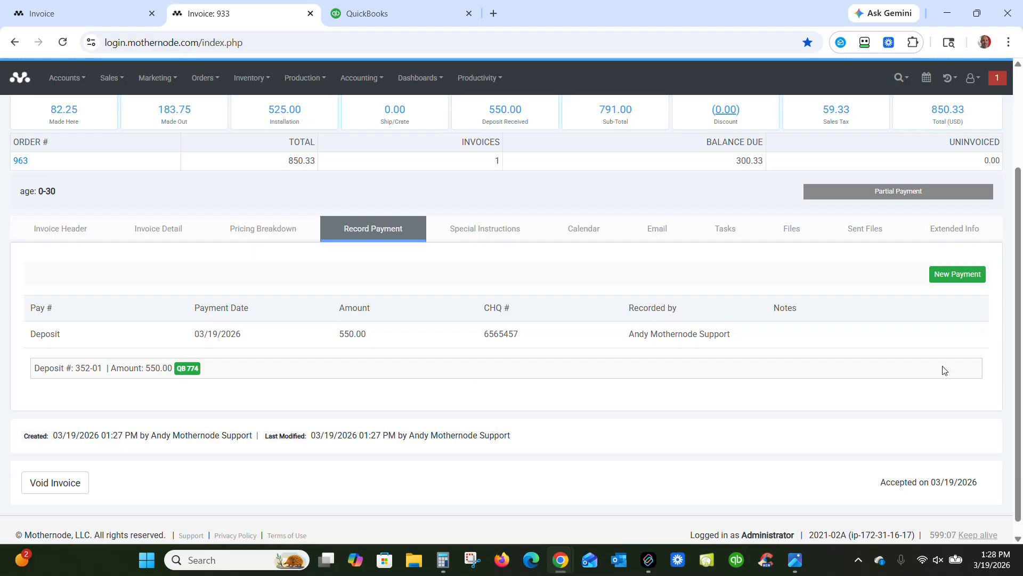
{"action": "left_click_drag", "start_coordinate": [1019, 359], "coordinate": [562, 289]}
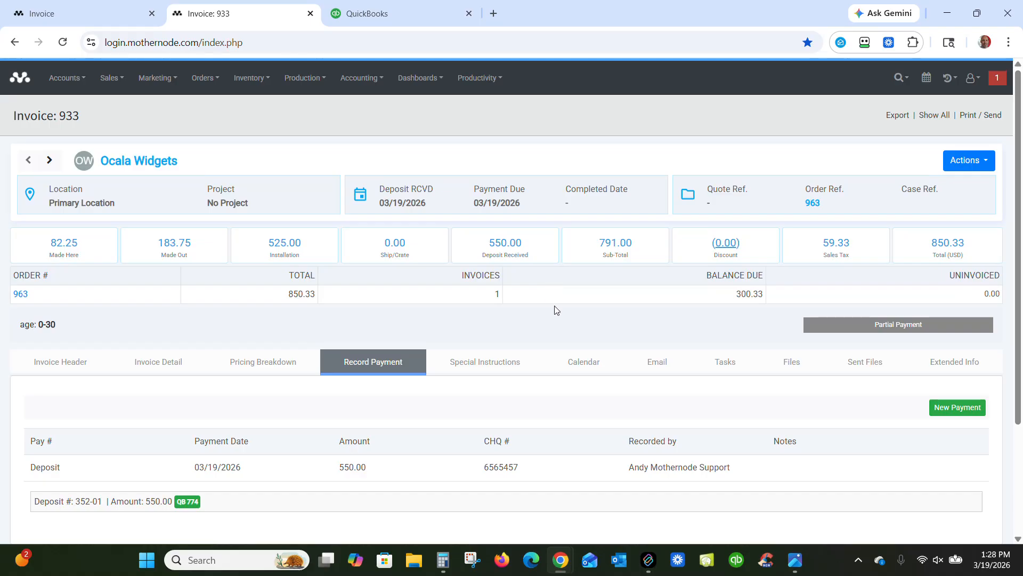
{"action": "scroll", "coordinate": [555, 336], "scroll_direction": "down", "scroll_amount": 1}
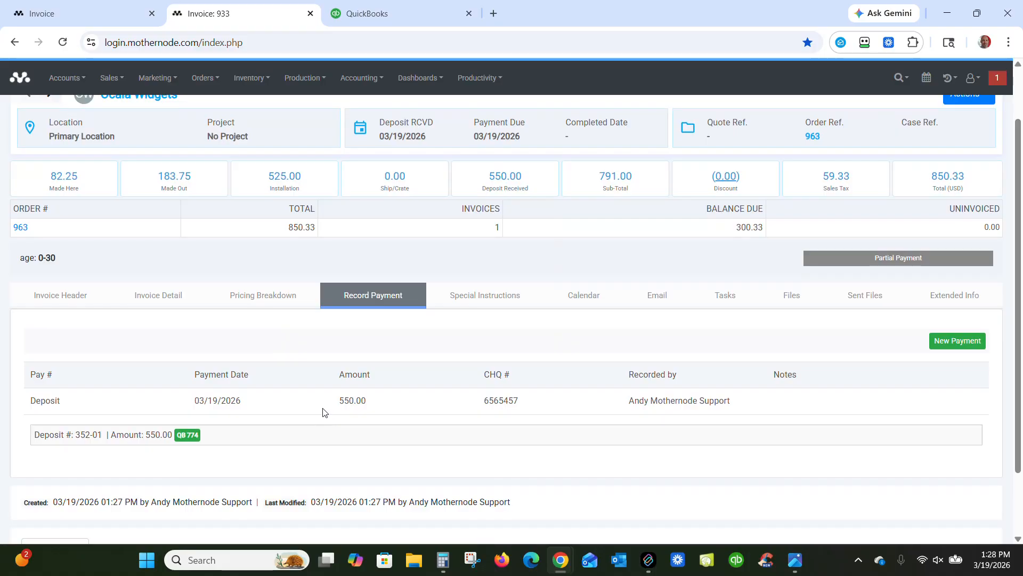
{"action": "scroll", "coordinate": [426, 409], "scroll_direction": "up", "scroll_amount": 1}
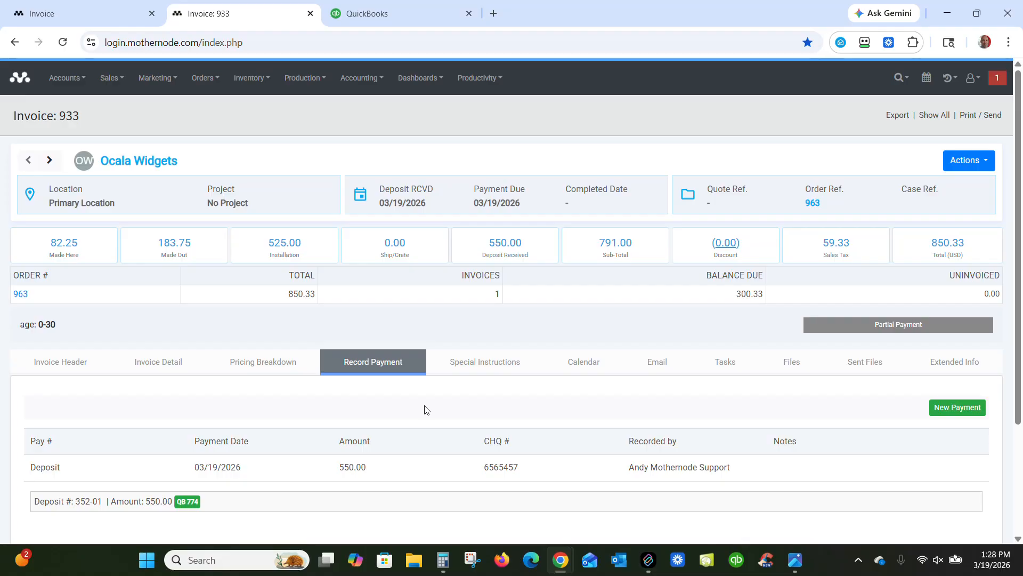
{"action": "scroll", "coordinate": [426, 409], "scroll_direction": "down", "scroll_amount": 1}
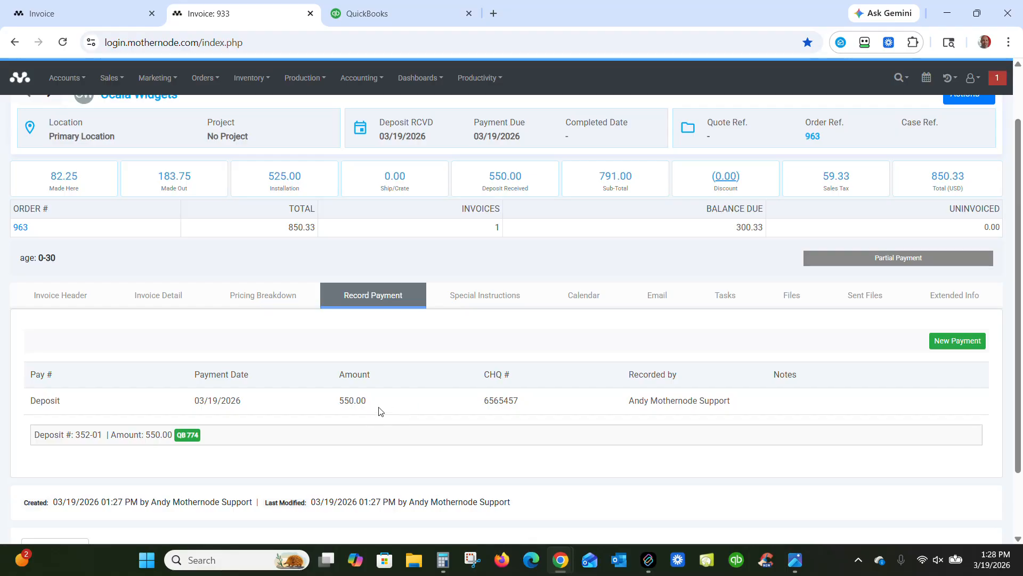
{"action": "scroll", "coordinate": [411, 397], "scroll_direction": "up", "scroll_amount": 1}
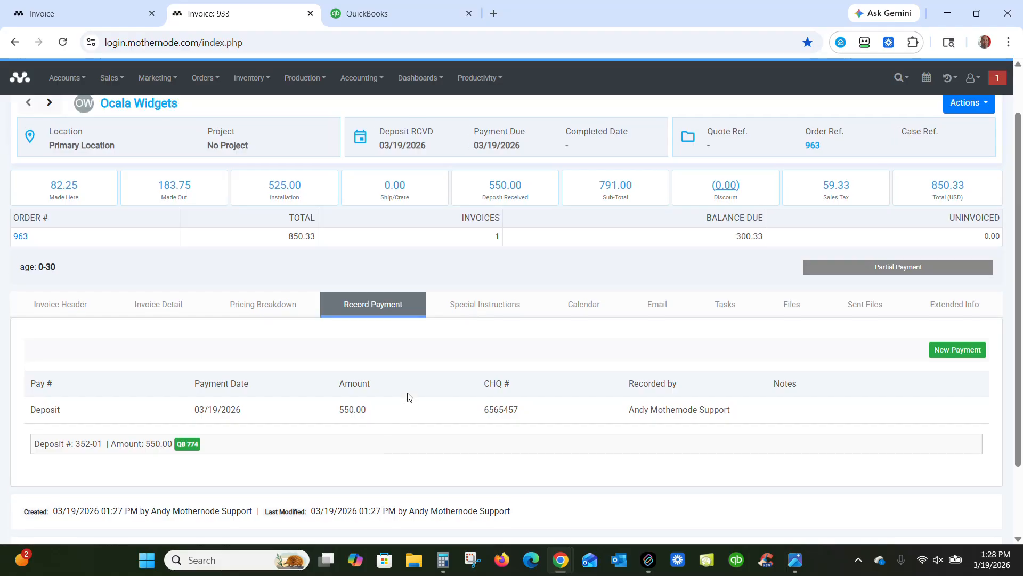
- Return to all invoices, open the QuickBooks sync page, check the export history, and select invoice 933 among the invoices to export
{"action": "left_click", "coordinate": [933, 116]}
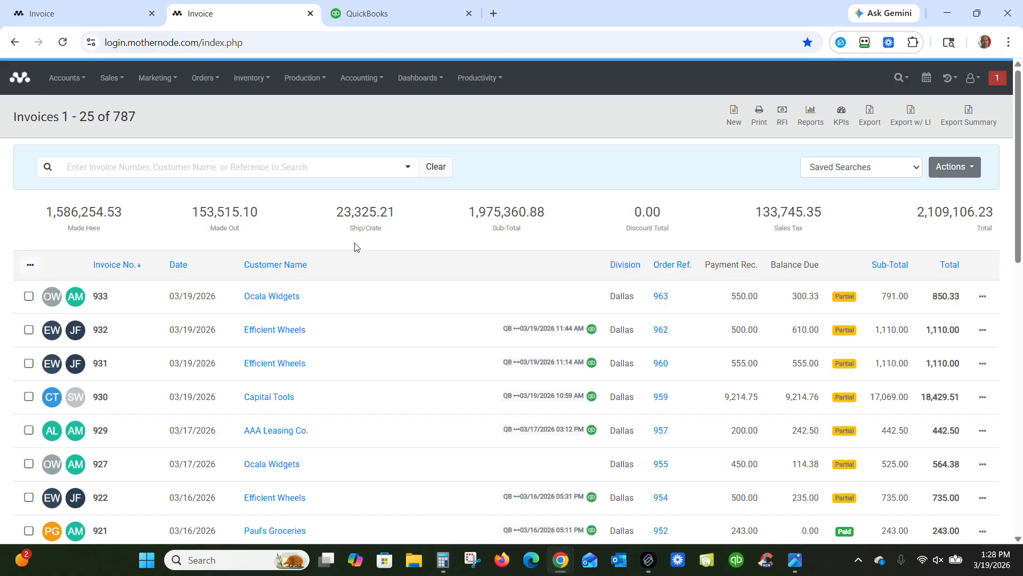
{"action": "left_click", "coordinate": [969, 172]}
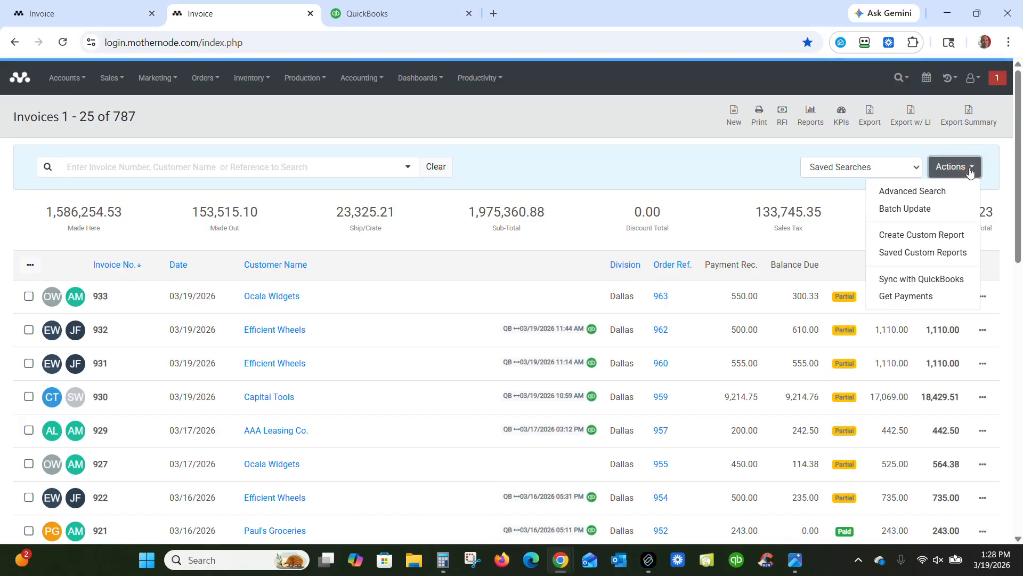
{"action": "left_click", "coordinate": [923, 279]}
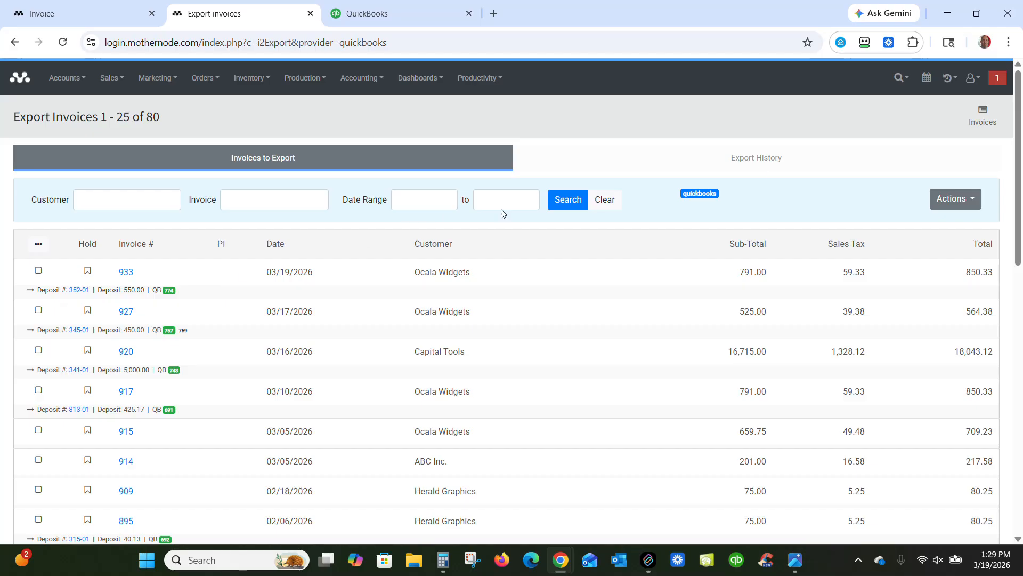
{"action": "left_click", "coordinate": [769, 163]}
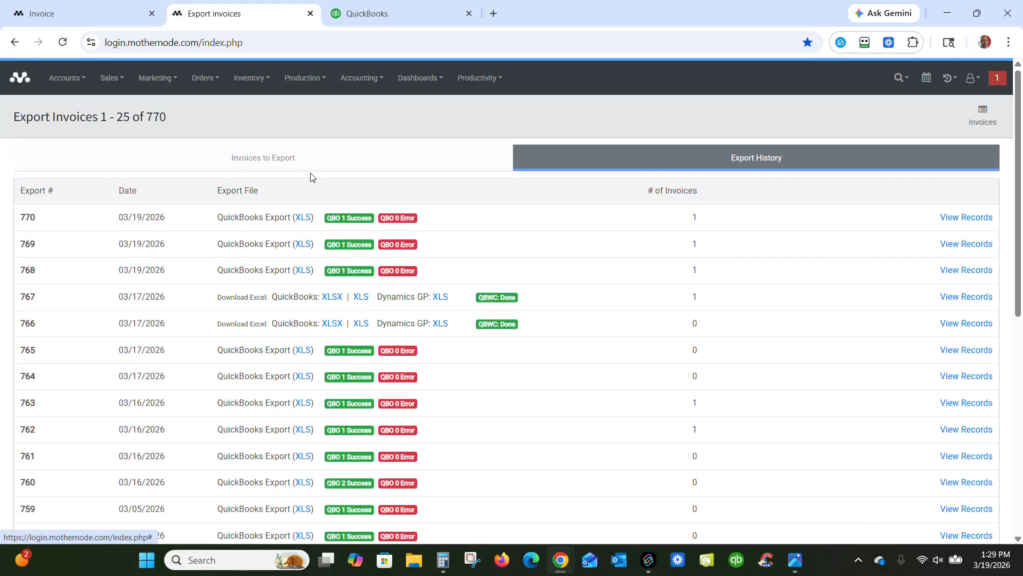
{"action": "left_click", "coordinate": [251, 158]}
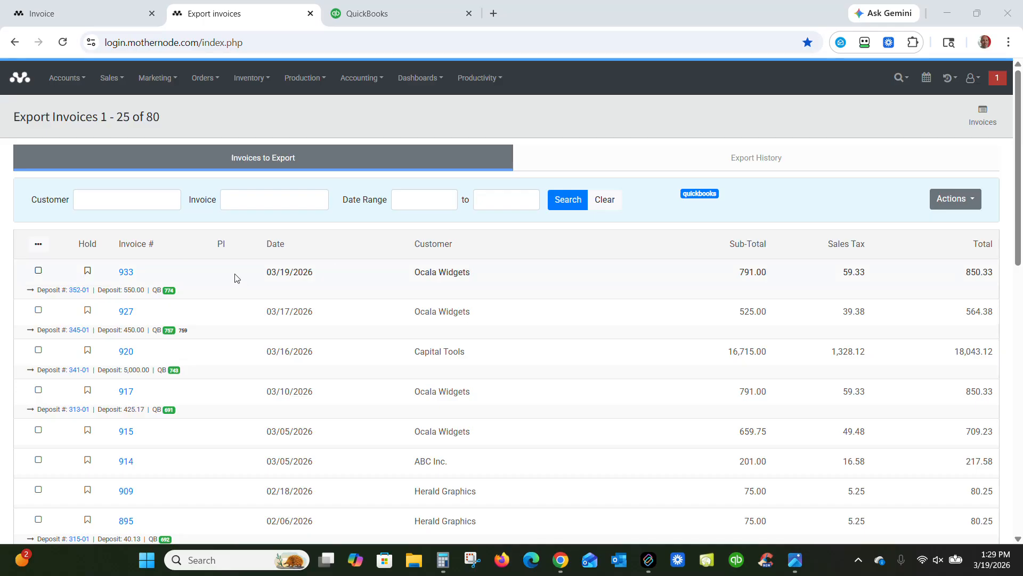
{"action": "left_click", "coordinate": [38, 270]}
{"action": "left_click", "coordinate": [38, 310]}
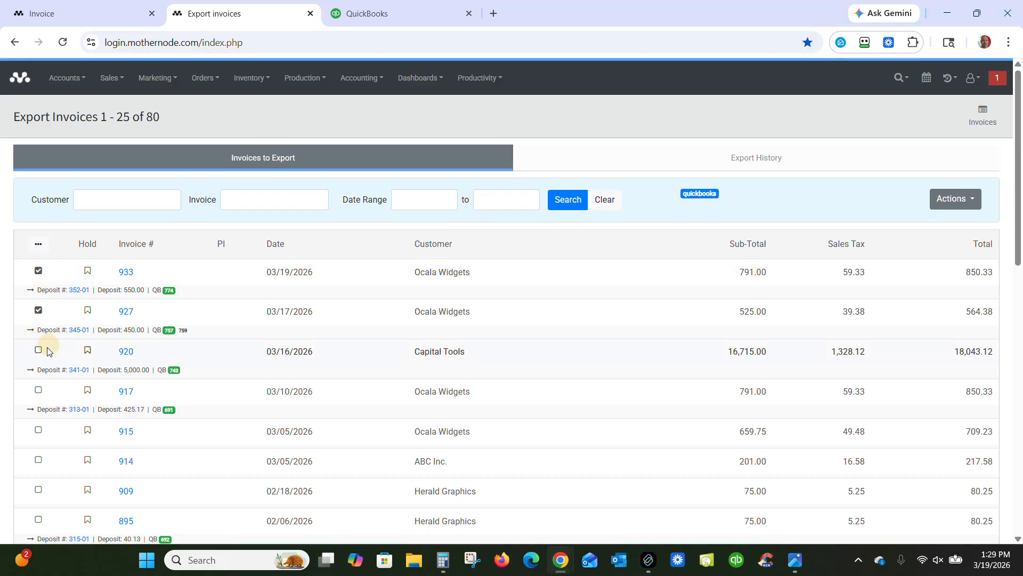
{"action": "left_click", "coordinate": [38, 350]}
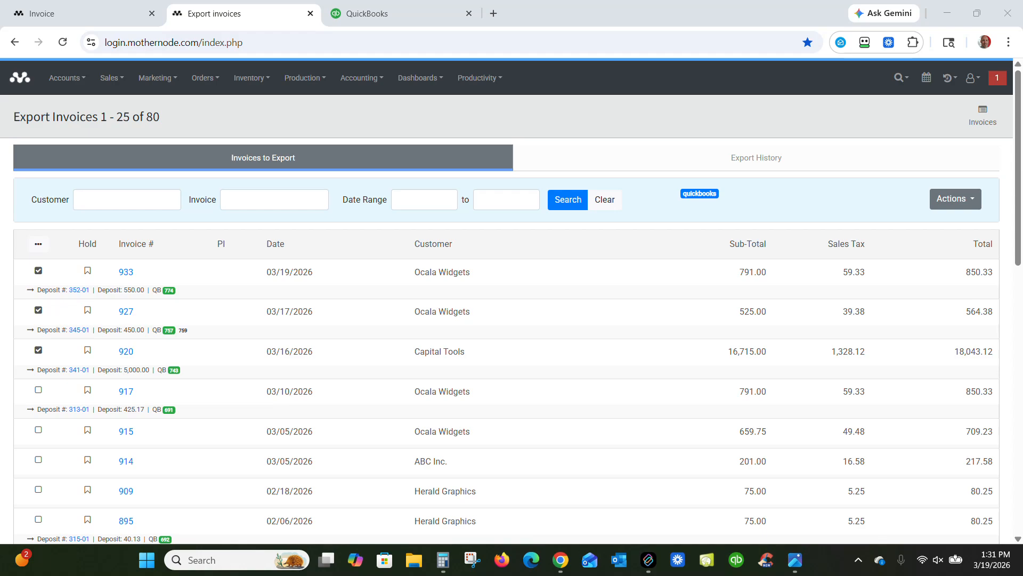
{"action": "left_click", "coordinate": [39, 310]}
{"action": "left_click", "coordinate": [39, 350]}
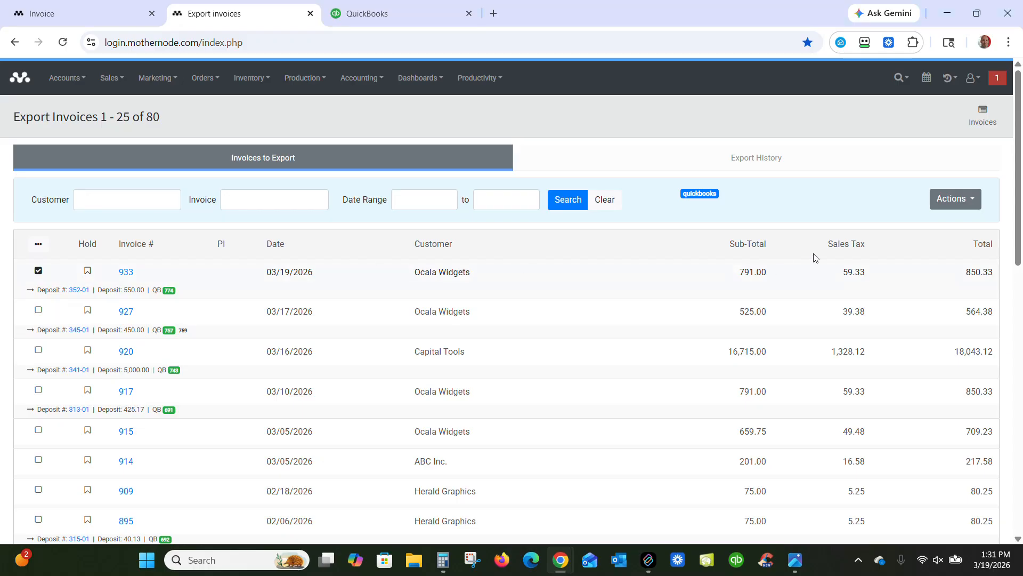
- Sync the selected invoice 933 with QuickBooks
{"action": "left_click", "coordinate": [973, 202]}
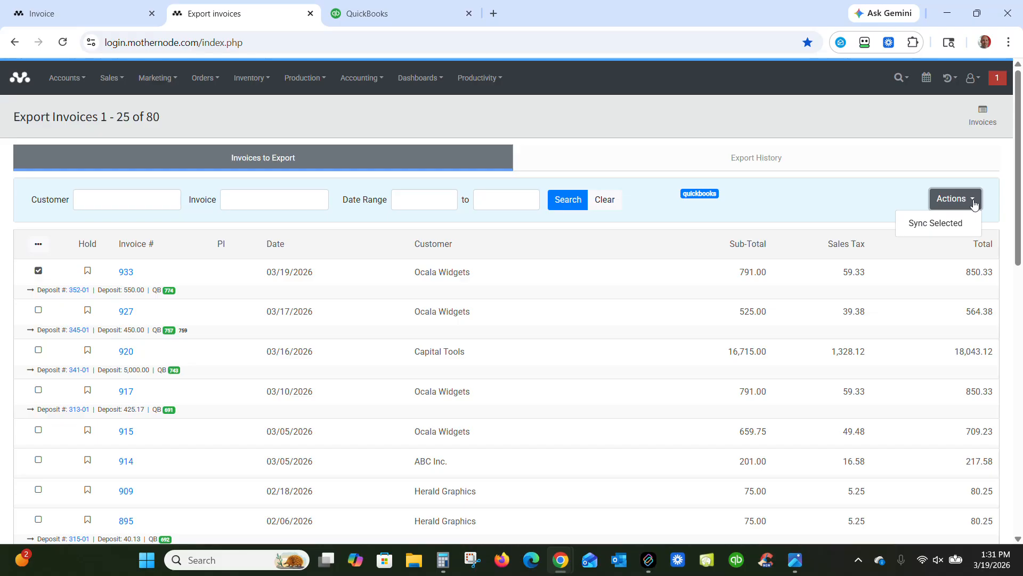
{"action": "left_click", "coordinate": [930, 226]}
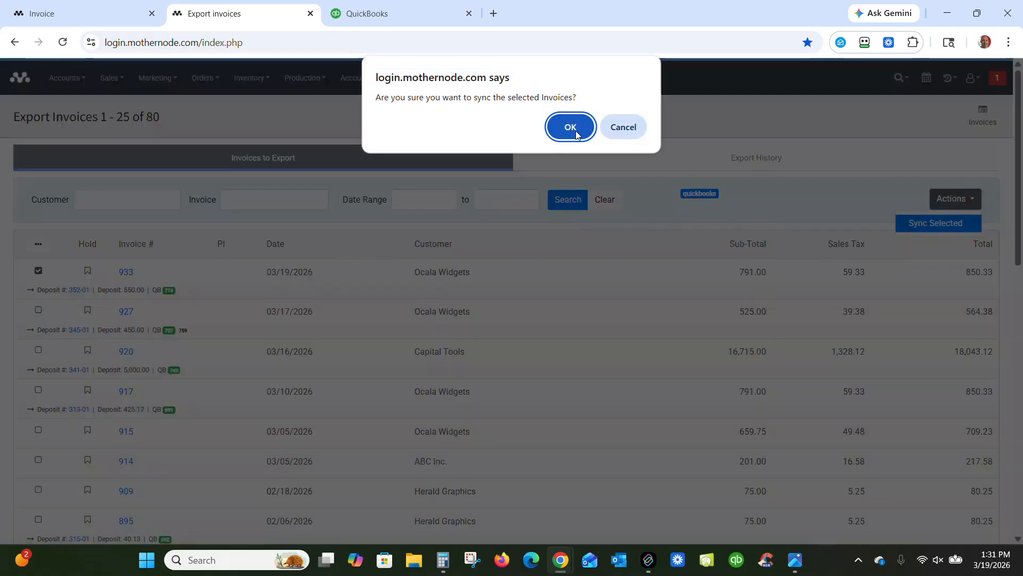
{"action": "key", "text": "Return"}
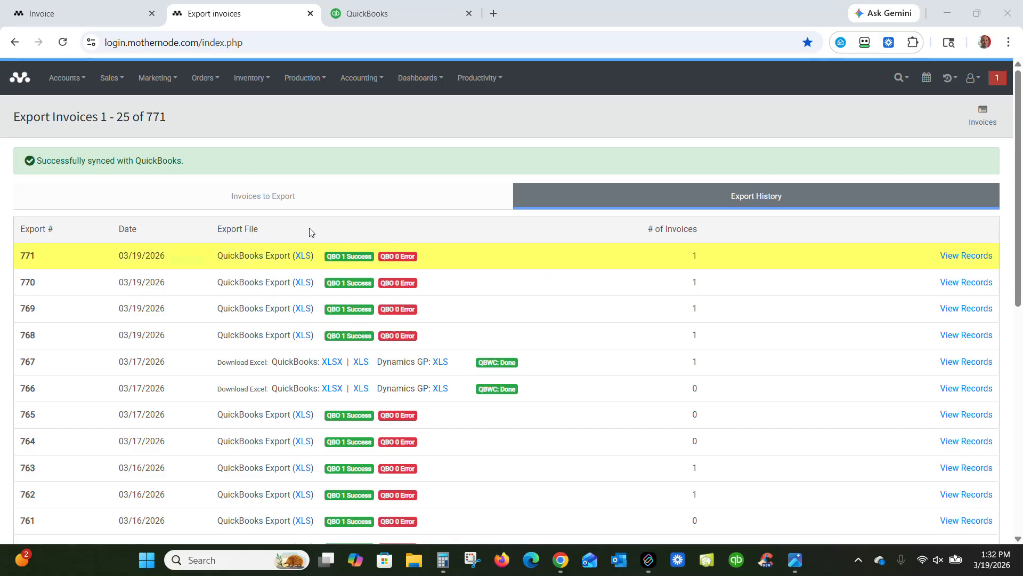
- Check the remaining invoices to export, and open the main invoice list to review the QuickBooks sync status of invoice 933
{"action": "left_click", "coordinate": [274, 197]}
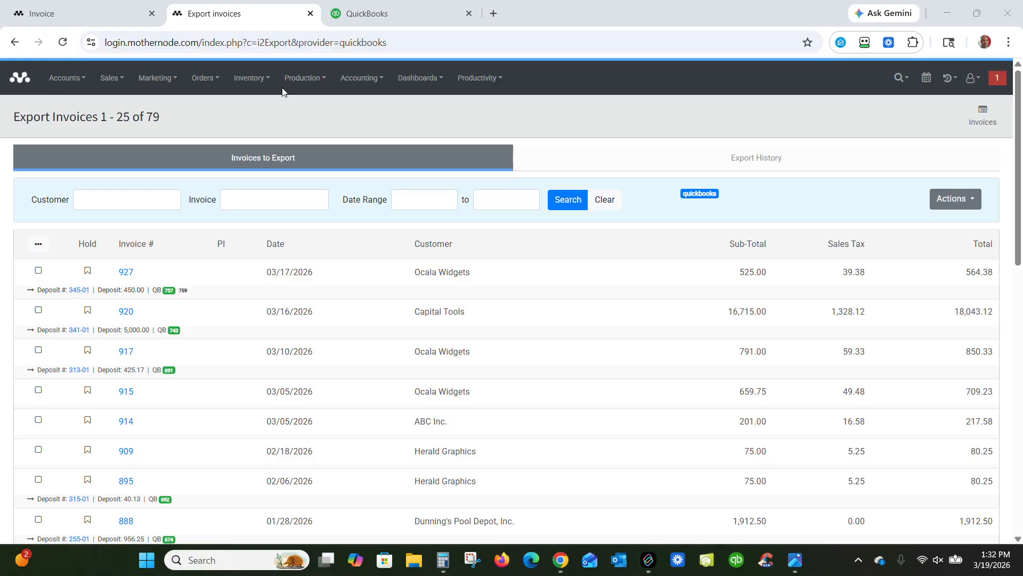
{"action": "left_click", "coordinate": [360, 78]}
{"action": "left_click", "coordinate": [374, 160]}
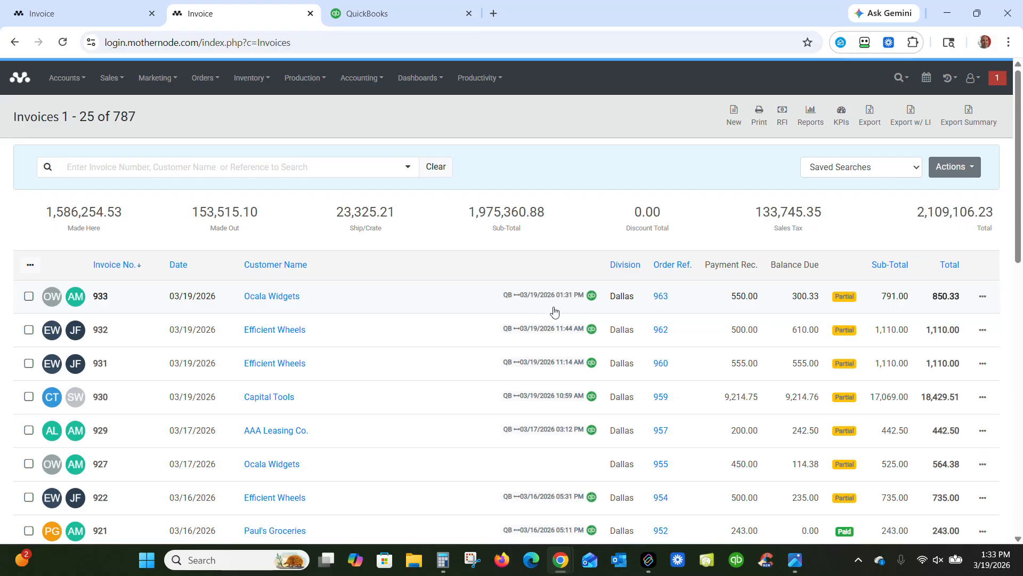
- Open Ocala Widgets invoice 933 and check its created, modified and last-synced record
{"action": "left_click", "coordinate": [421, 297]}
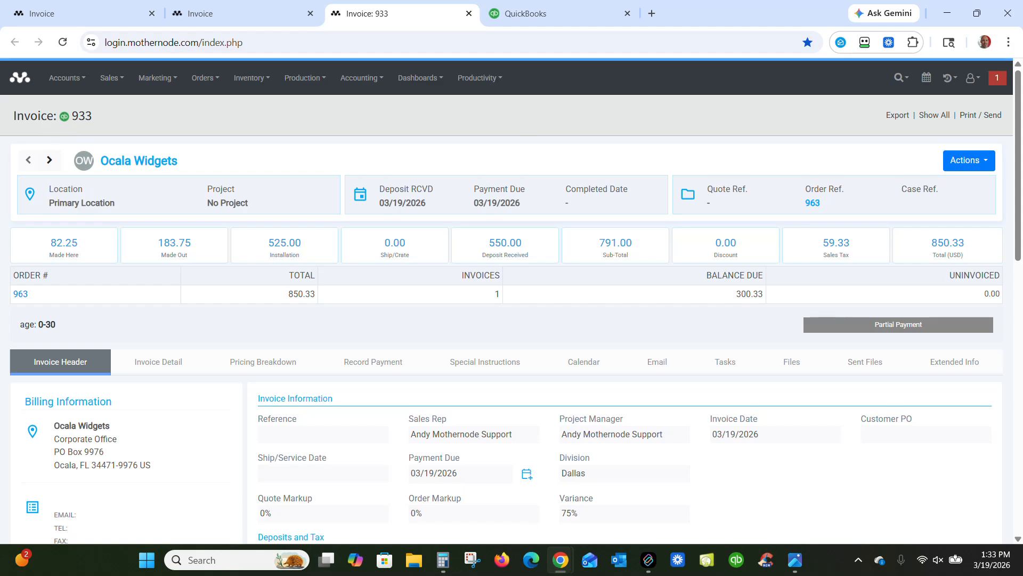
{"action": "left_click_drag", "start_coordinate": [1019, 167], "coordinate": [711, 441]}
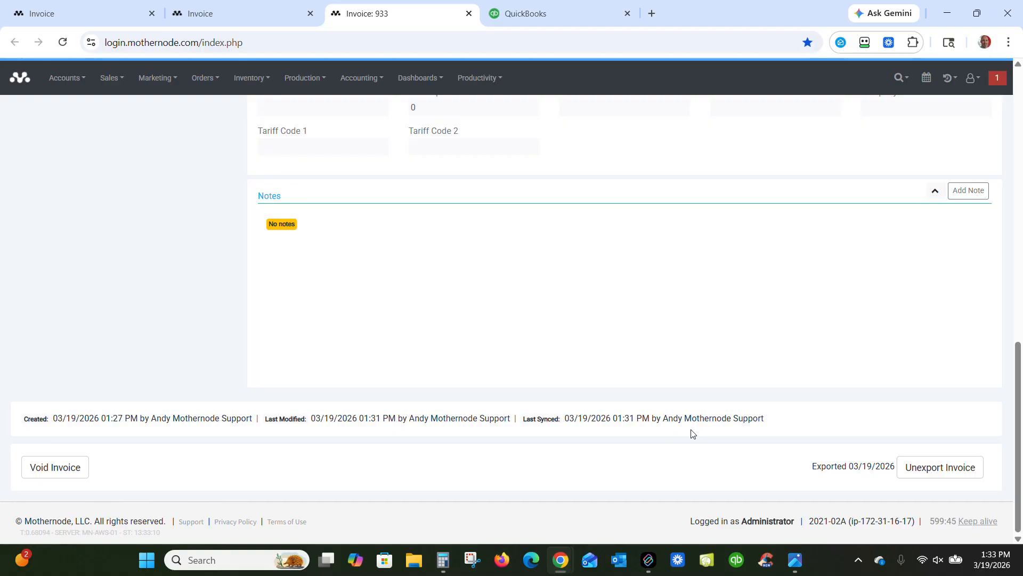
- Switch to QuickBooks, start a journal entry to reach the recent entries, and open reversing journal entry 352-01-R
{"action": "key", "text": "ctrl+Tab"}
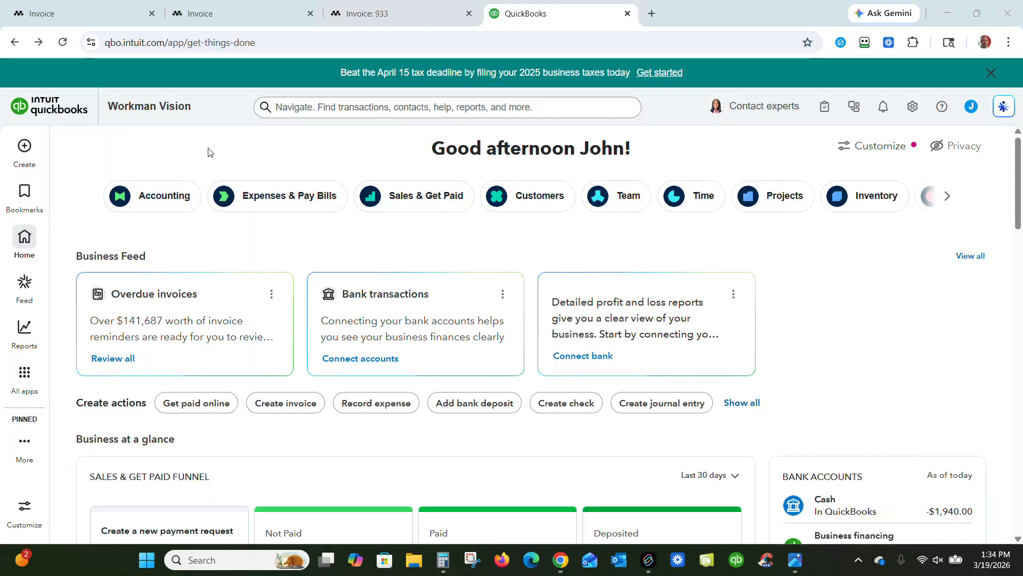
{"action": "left_click", "coordinate": [28, 147]}
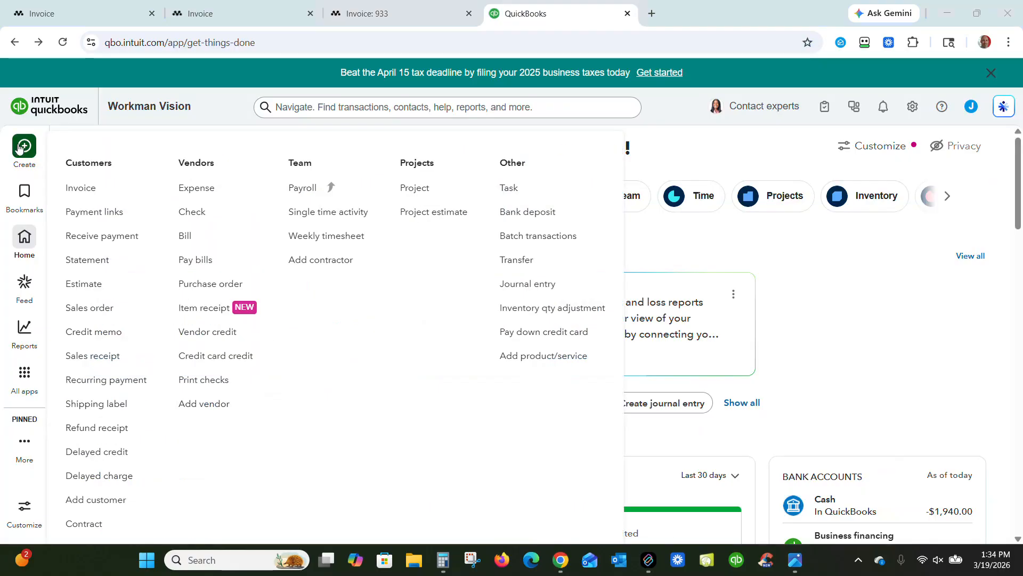
{"action": "left_click", "coordinate": [509, 285]}
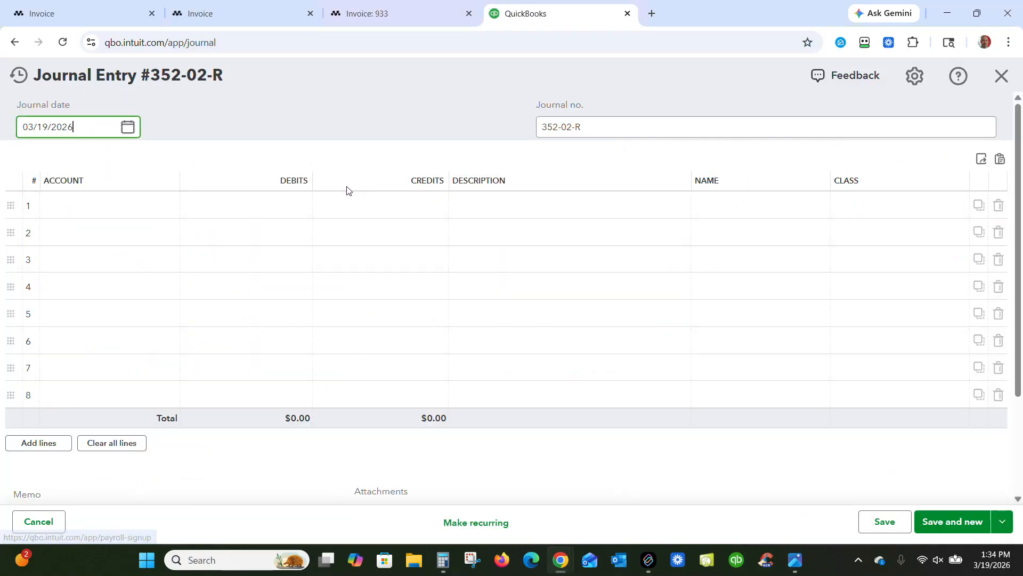
{"action": "left_click", "coordinate": [19, 74]}
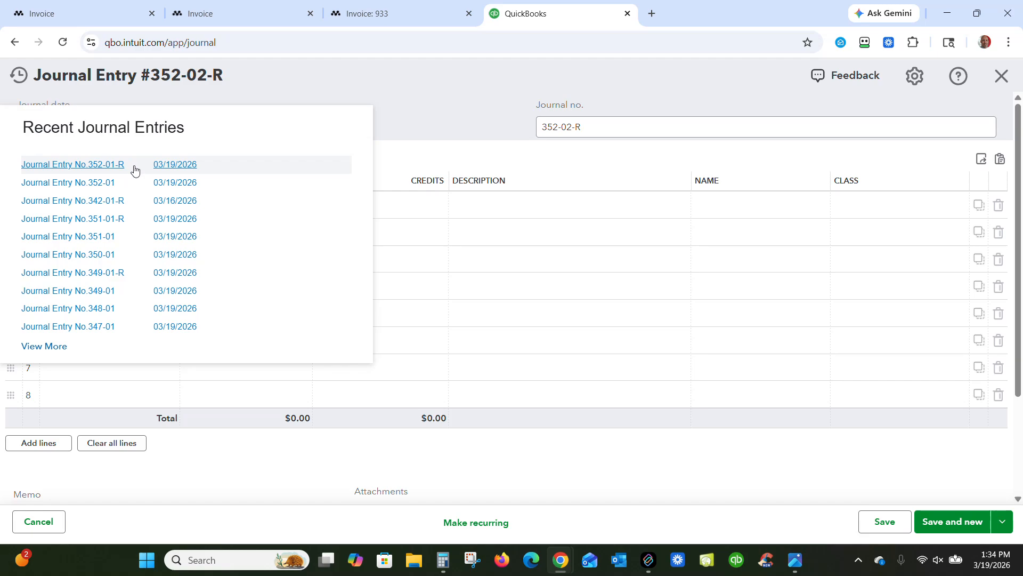
{"action": "left_click", "coordinate": [86, 165]}
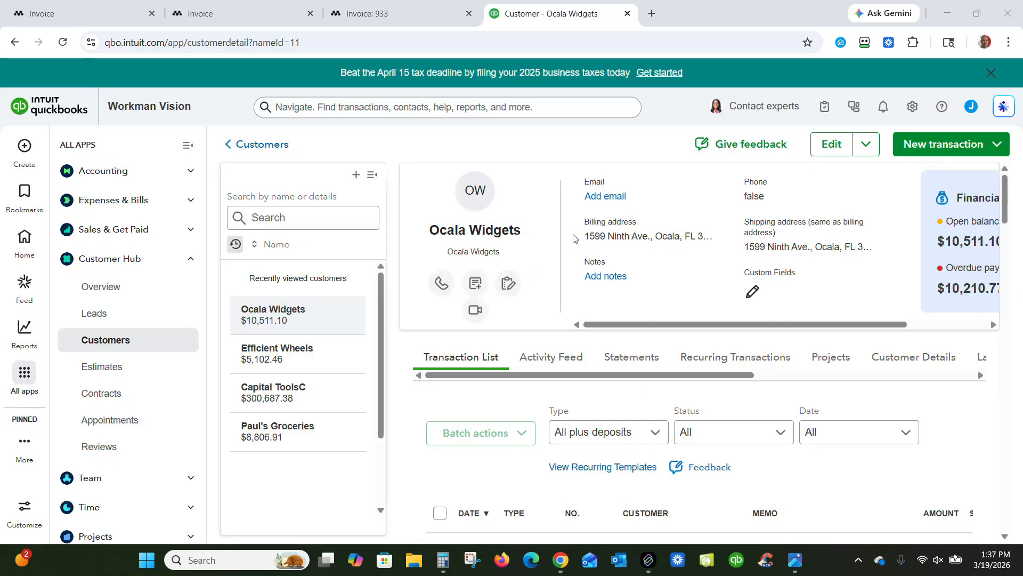
- In the Ocala Widgets customer transactions, open the summary of invoice 933 and examine its balance and payment activity
{"action": "scroll", "coordinate": [548, 283], "scroll_direction": "down", "scroll_amount": 2}
{"action": "scroll", "coordinate": [665, 335], "scroll_direction": "down", "scroll_amount": 2}
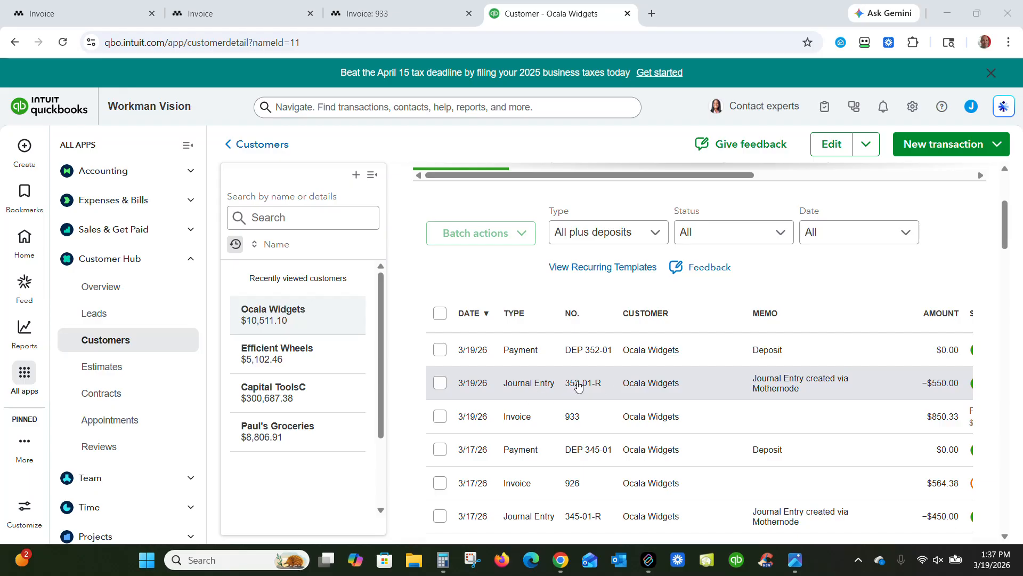
{"action": "left_click", "coordinate": [600, 421]}
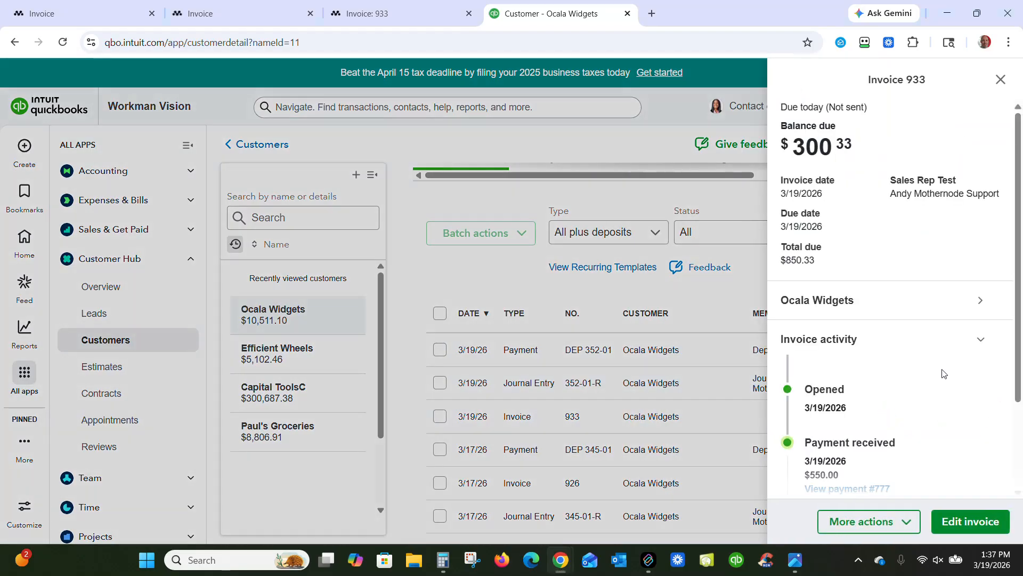
{"action": "scroll", "coordinate": [946, 376], "scroll_direction": "down", "scroll_amount": 1}
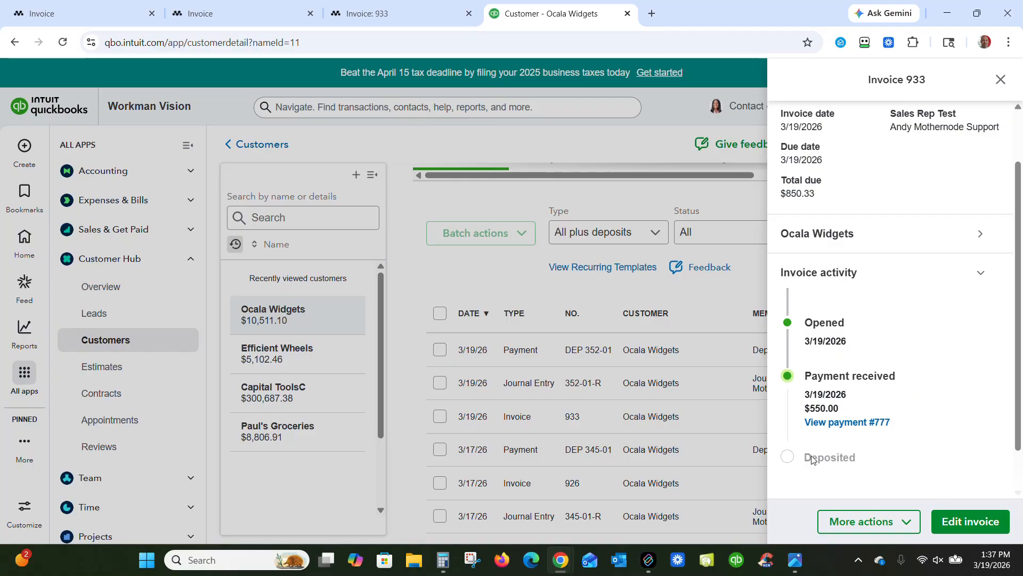
- Open the full invoice 933 in QuickBooks and examine its total, applied payment and balance due
{"action": "left_click", "coordinate": [967, 523]}
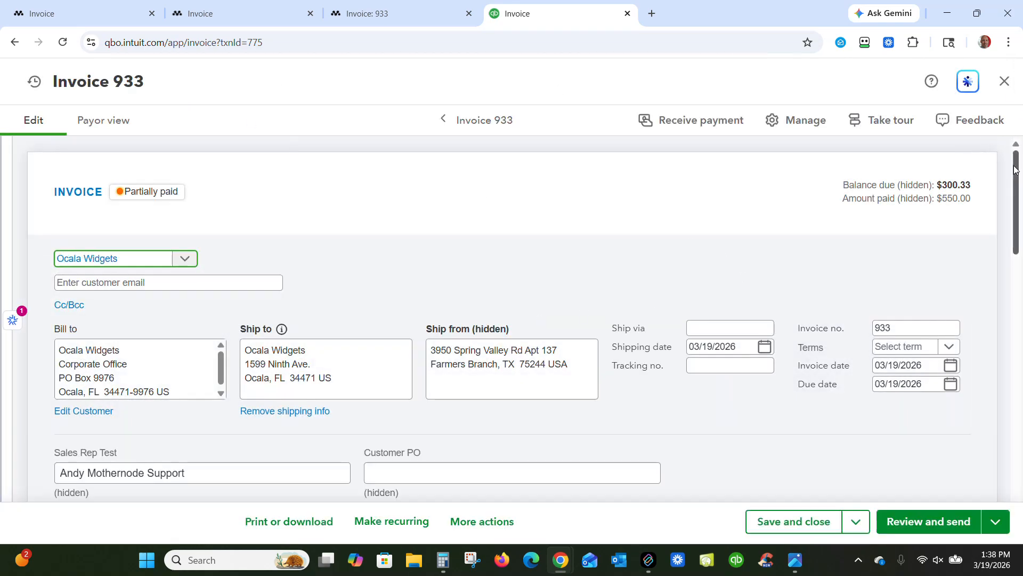
{"action": "left_click_drag", "start_coordinate": [1017, 178], "coordinate": [1016, 397]}
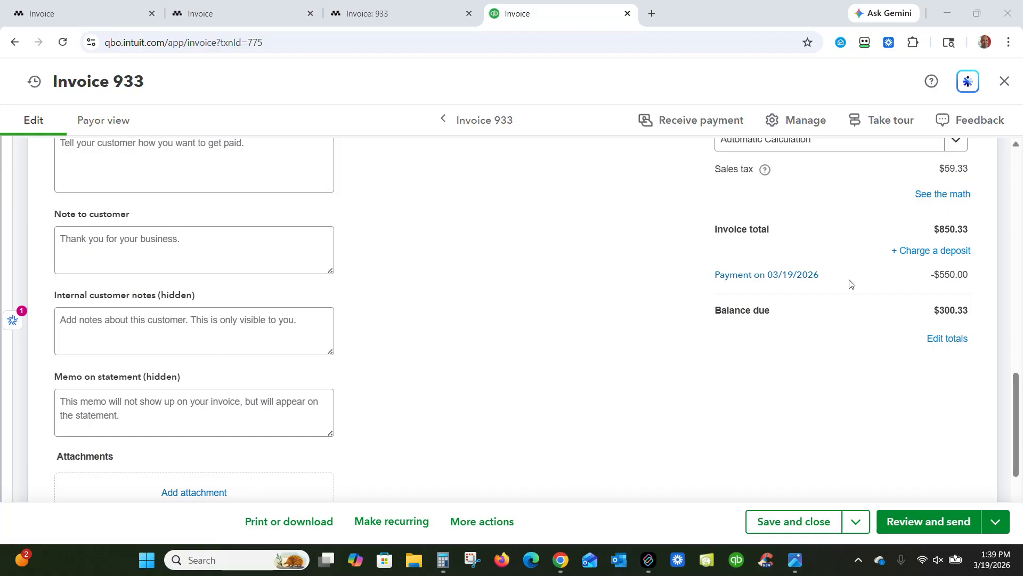
{"action": "scroll", "coordinate": [851, 283], "scroll_direction": "up", "scroll_amount": 15}
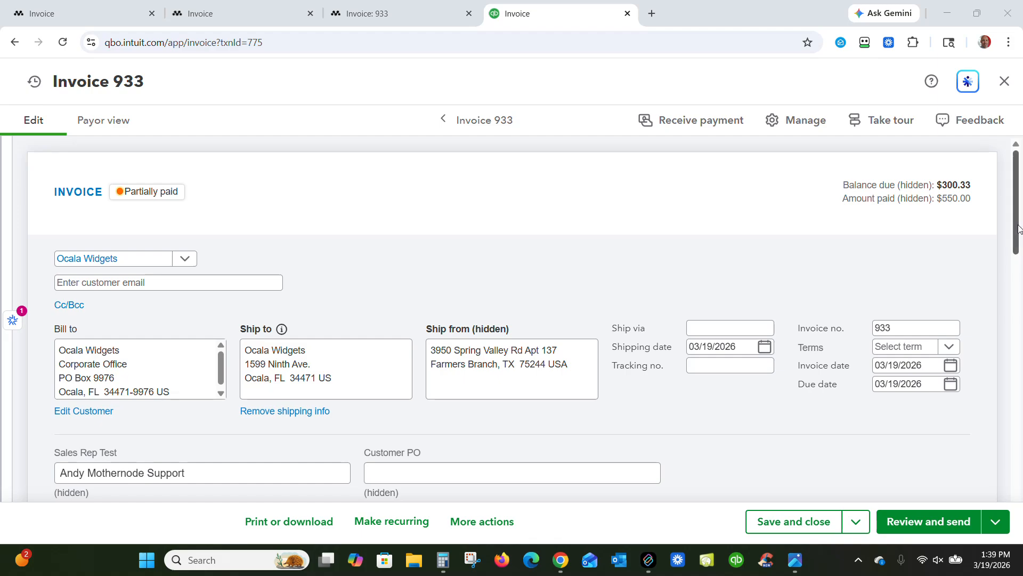
{"action": "left_click_drag", "start_coordinate": [1015, 223], "coordinate": [821, 355]}
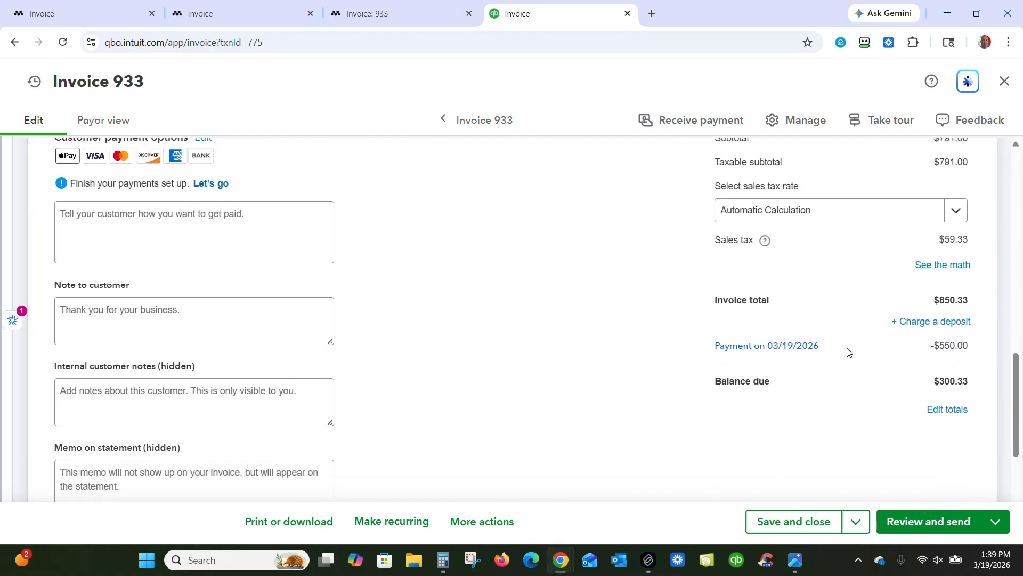
{"action": "left_click_drag", "start_coordinate": [1016, 408], "coordinate": [1021, 191]}
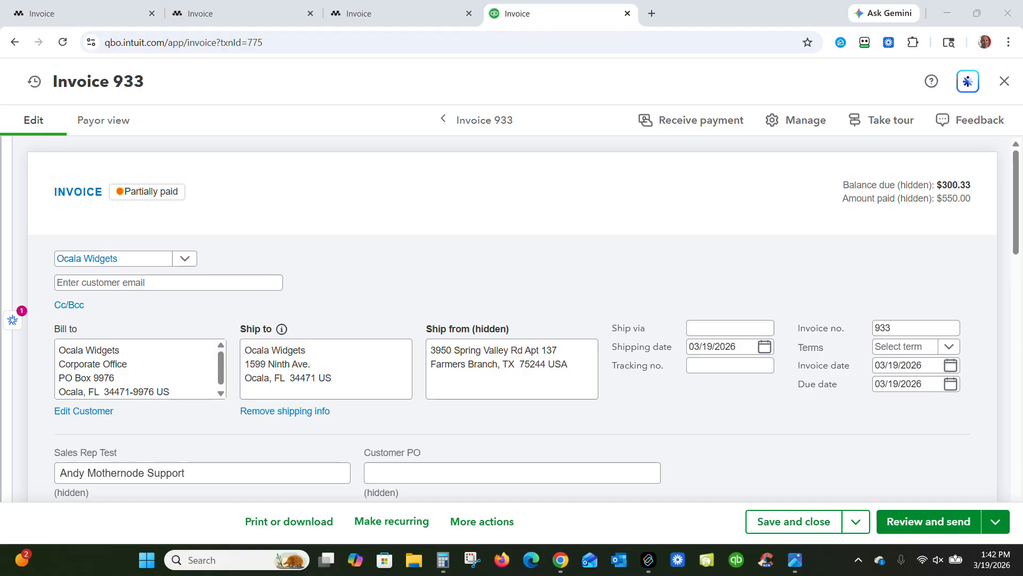
- Switch back to Mothernode, open invoice 933 and review its recorded payments and remaining balance
{"action": "key", "text": "ctrl+shift+Tab"}
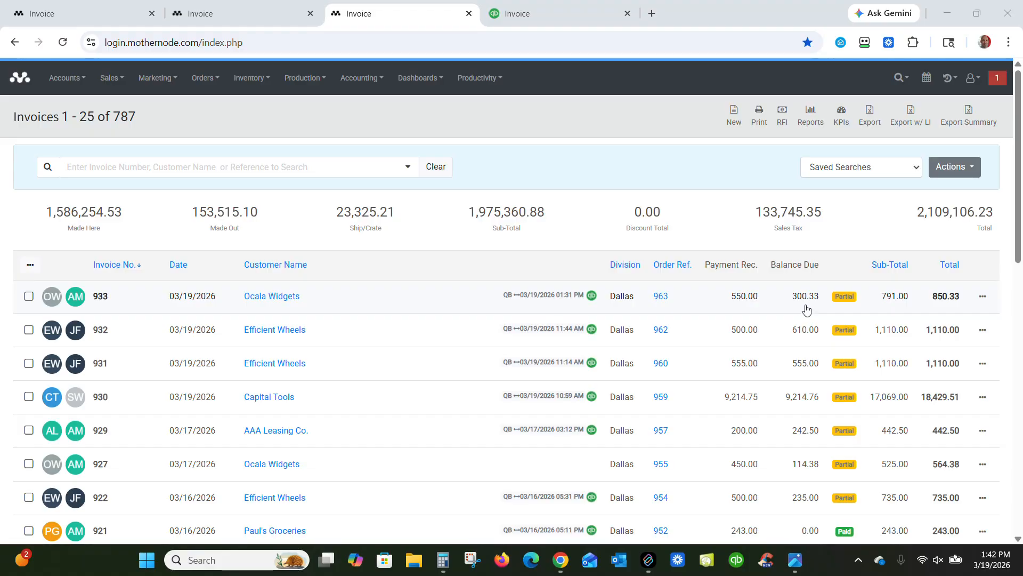
{"action": "left_click", "coordinate": [385, 301]}
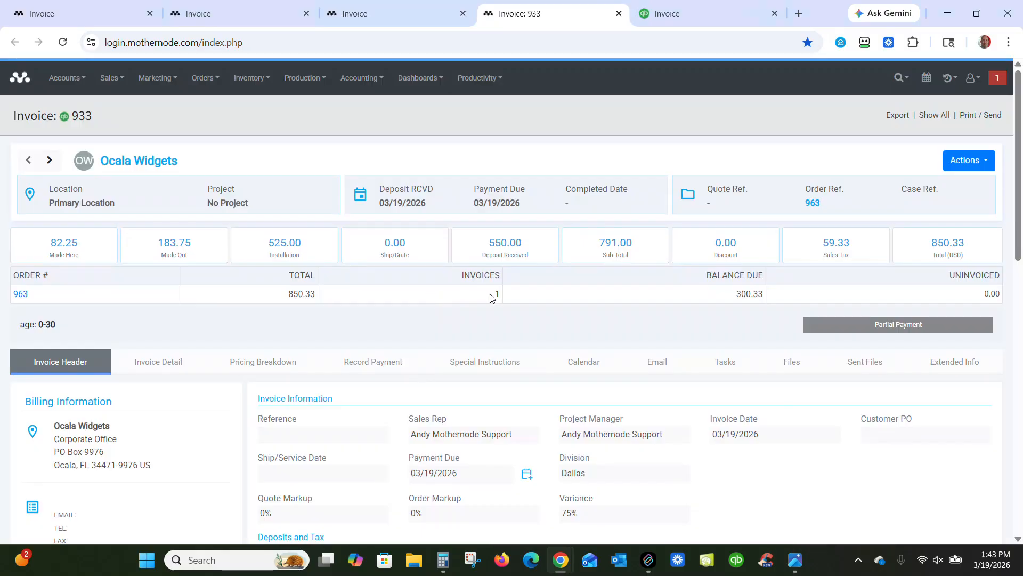
{"action": "left_click", "coordinate": [395, 359]}
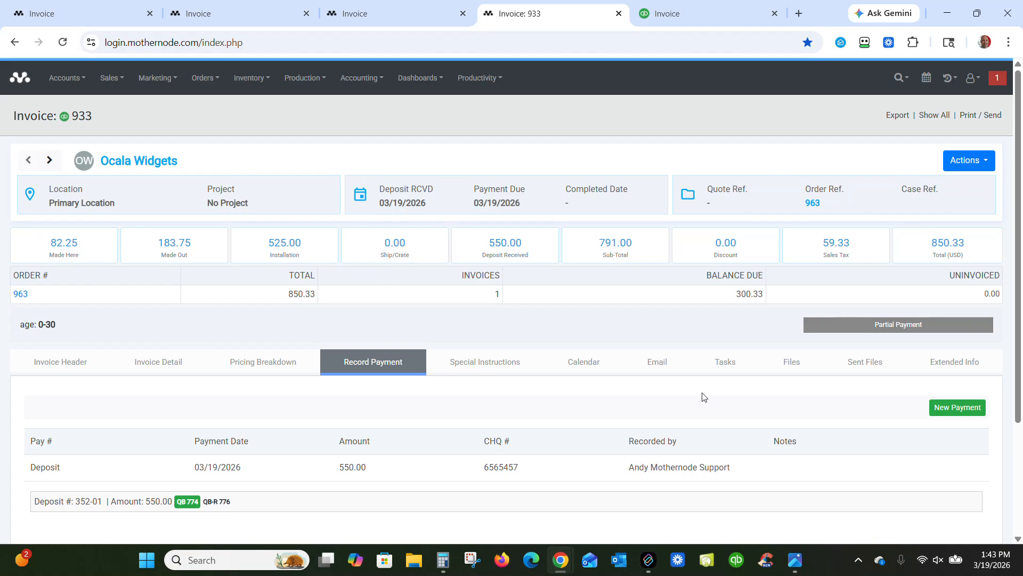
{"action": "scroll", "coordinate": [704, 397], "scroll_direction": "down", "scroll_amount": 3}
{"action": "scroll", "coordinate": [702, 397], "scroll_direction": "up", "scroll_amount": 1}
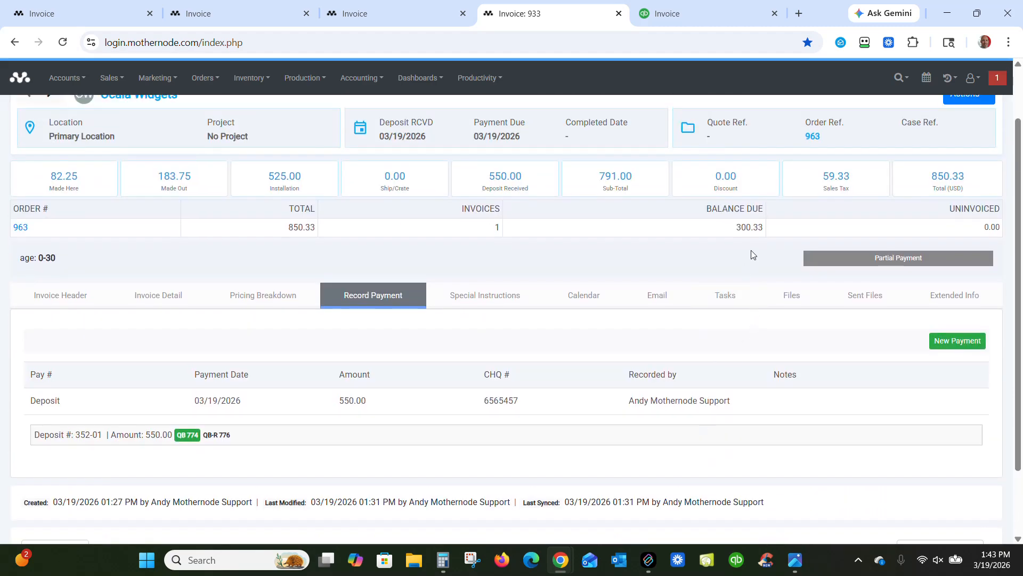
- Record a payment of 300.33 dated 03/19/2026 with check number 8888 on invoice 933
{"action": "left_click", "coordinate": [964, 345]}
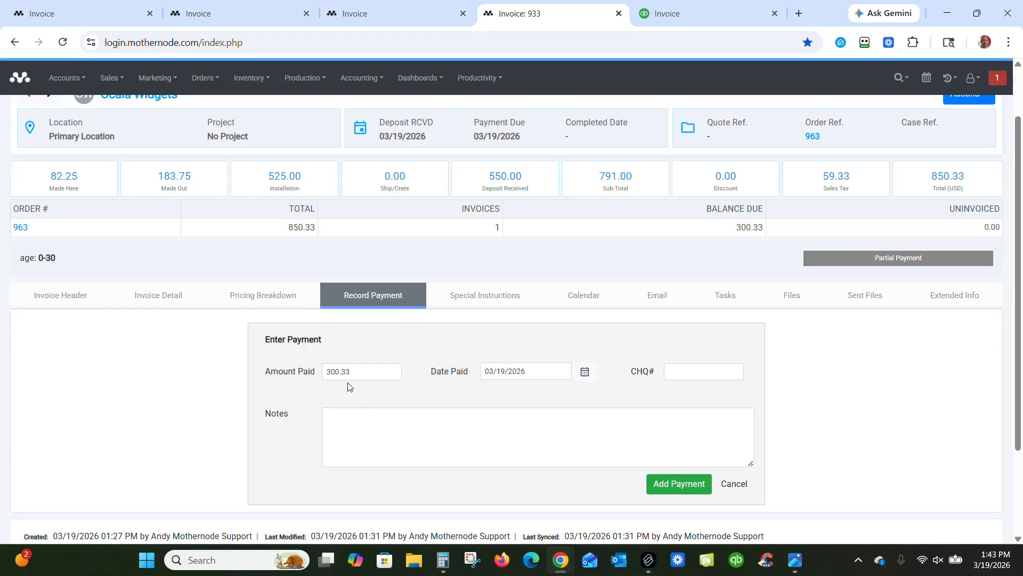
{"action": "left_click", "coordinate": [691, 371]}
{"action": "type", "text": "8888"}
{"action": "left_click", "coordinate": [681, 485]}
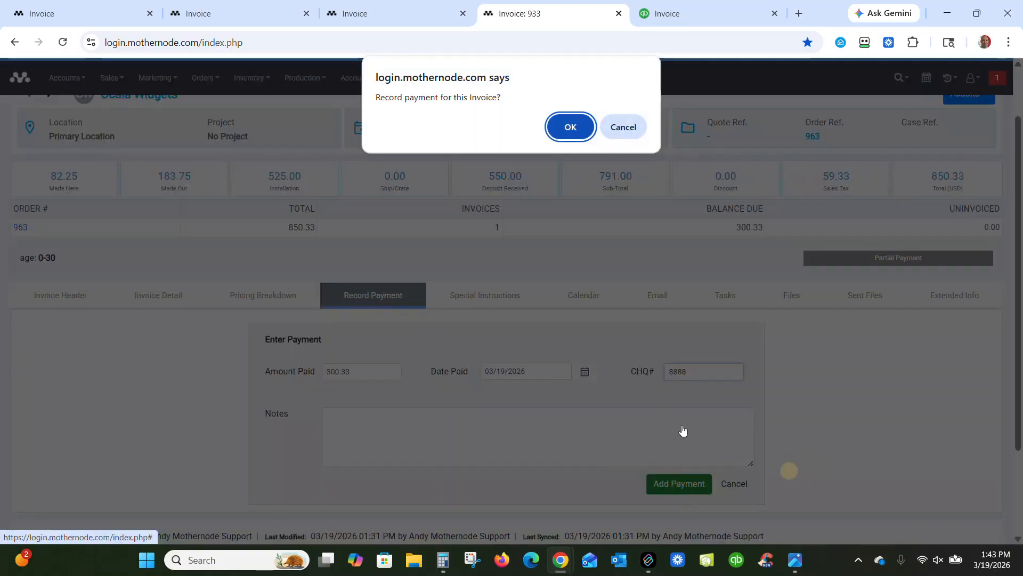
{"action": "left_click", "coordinate": [569, 128]}
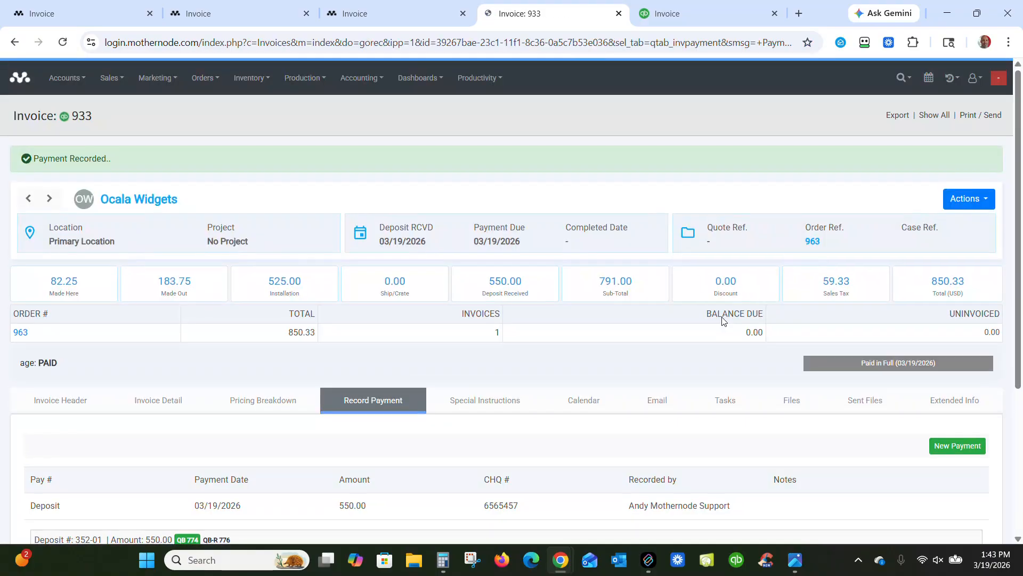
- Examine invoice 933's updated payment list, the new payment's QuickBooks sync status and the balance due
{"action": "scroll", "coordinate": [317, 362], "scroll_direction": "down", "scroll_amount": 2}
{"action": "scroll", "coordinate": [312, 388], "scroll_direction": "down", "scroll_amount": 2}
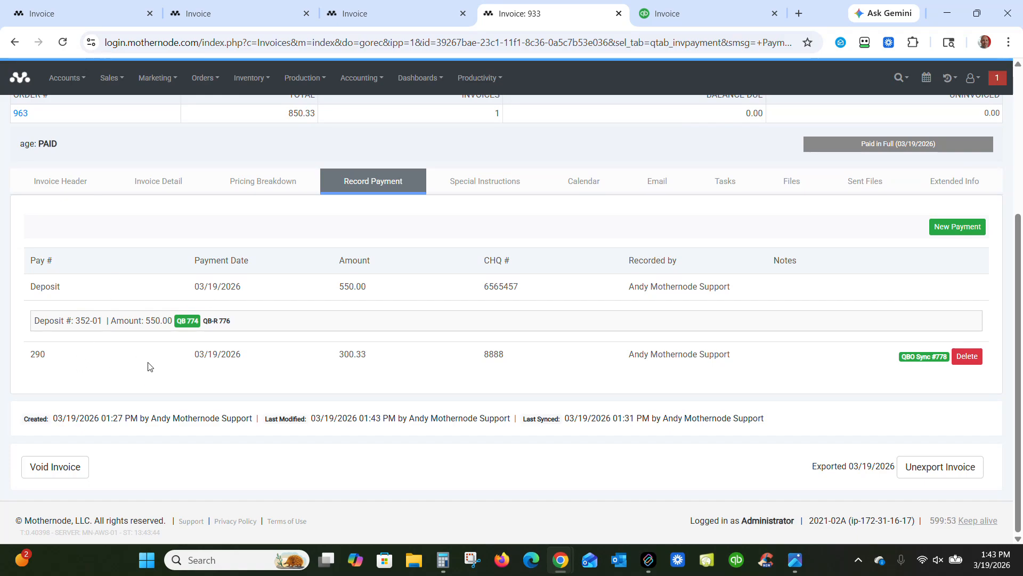
{"action": "scroll", "coordinate": [819, 354], "scroll_direction": "up", "scroll_amount": 2}
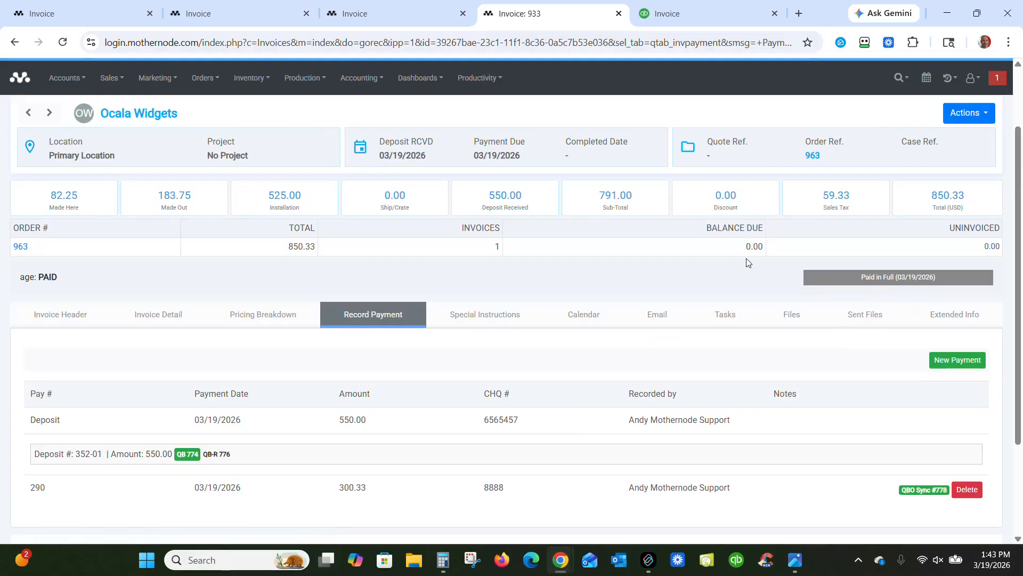
{"action": "scroll", "coordinate": [704, 326], "scroll_direction": "down", "scroll_amount": 1}
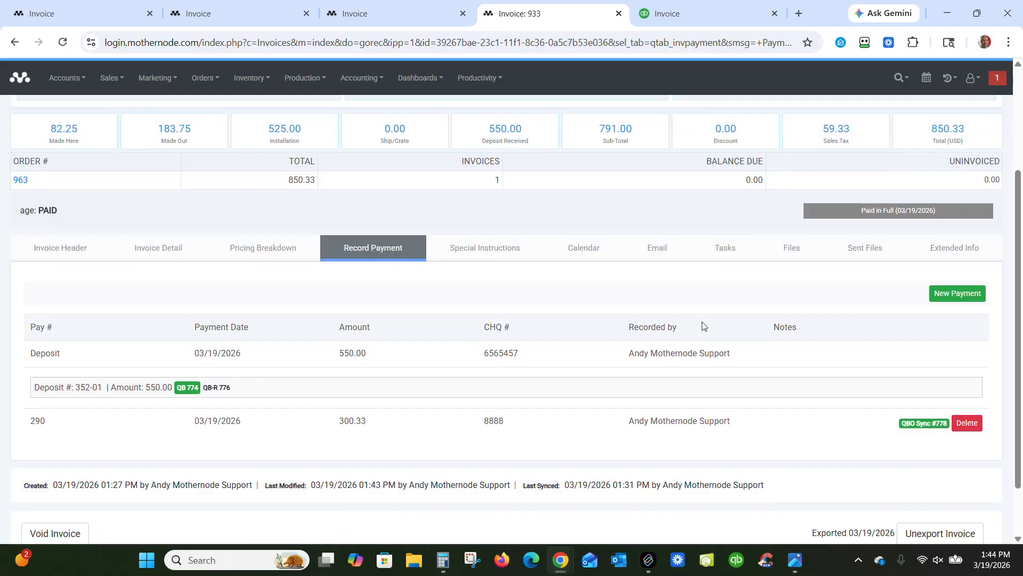
{"action": "scroll", "coordinate": [701, 327], "scroll_direction": "down", "scroll_amount": 1}
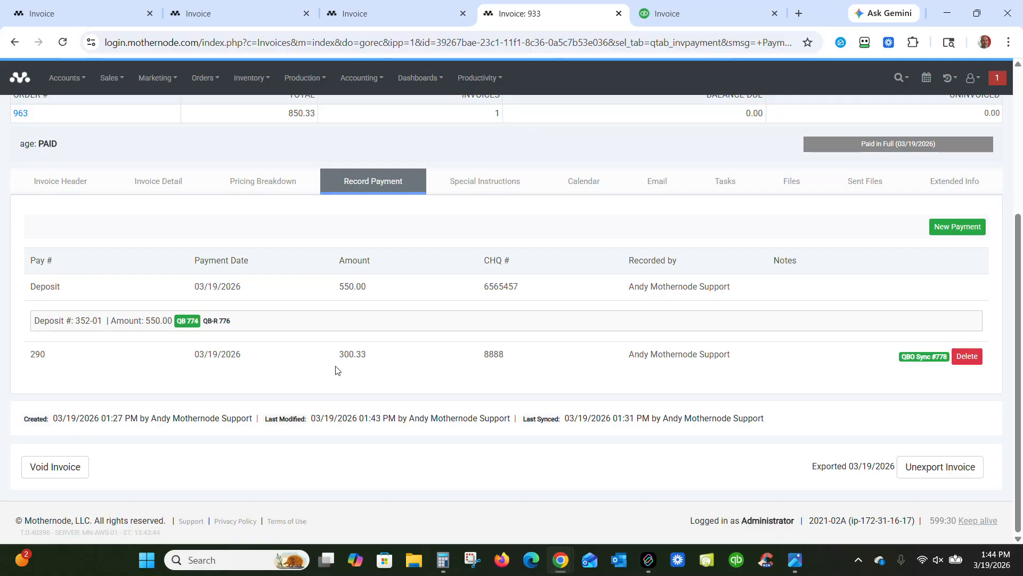
- Switch to QuickBooks and, from the Ocala Widgets transaction list, open invoice 933's summary to review its payment activity
{"action": "key", "text": "ctrl+Tab"}
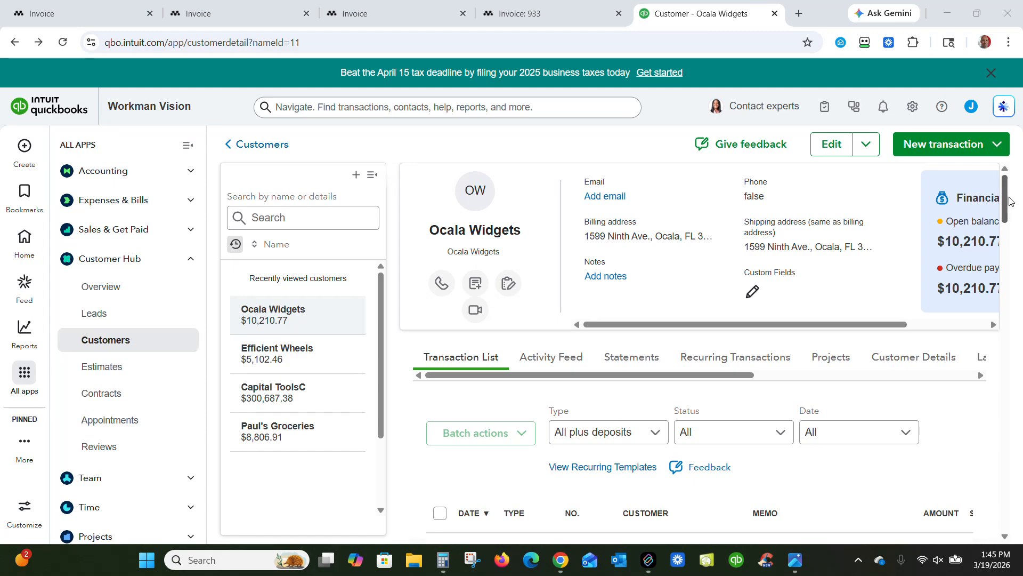
{"action": "left_click_drag", "start_coordinate": [1005, 189], "coordinate": [996, 223]}
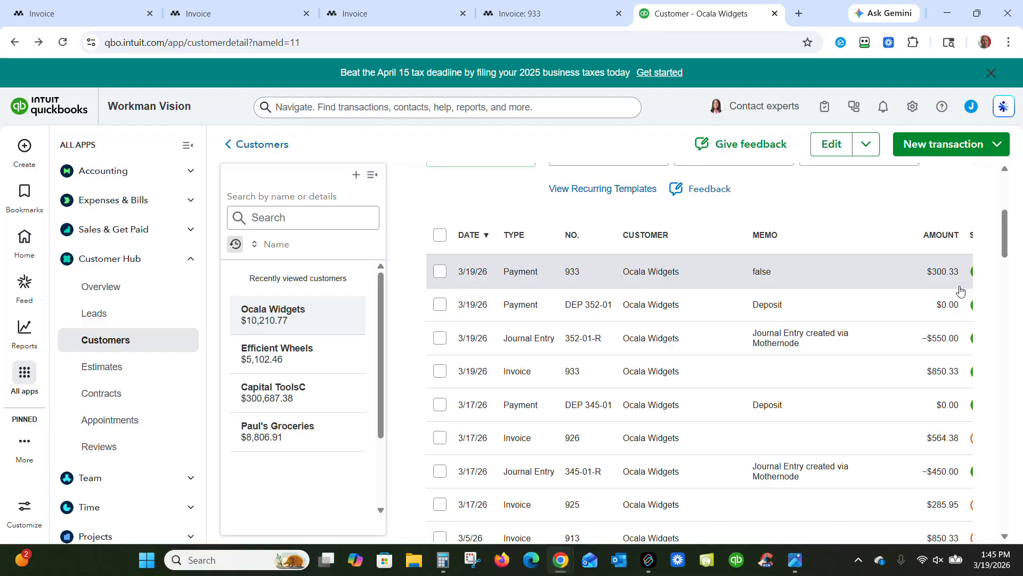
{"action": "left_click", "coordinate": [535, 376]}
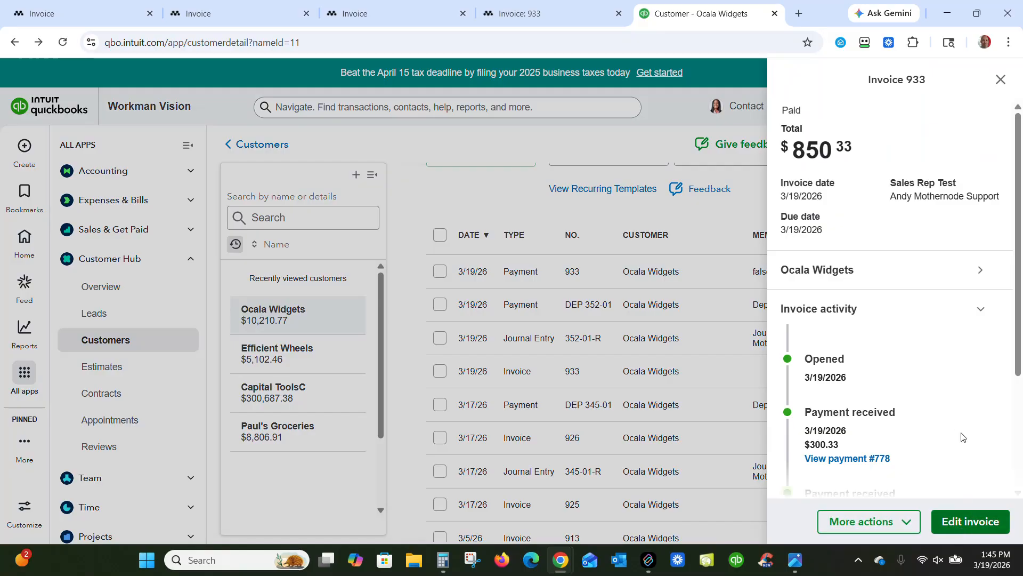
{"action": "scroll", "coordinate": [963, 438], "scroll_direction": "down", "scroll_amount": 2}
- Open the full invoice 933 in QuickBooks and examine its payment status, line items and applied payments
{"action": "left_click", "coordinate": [951, 525]}
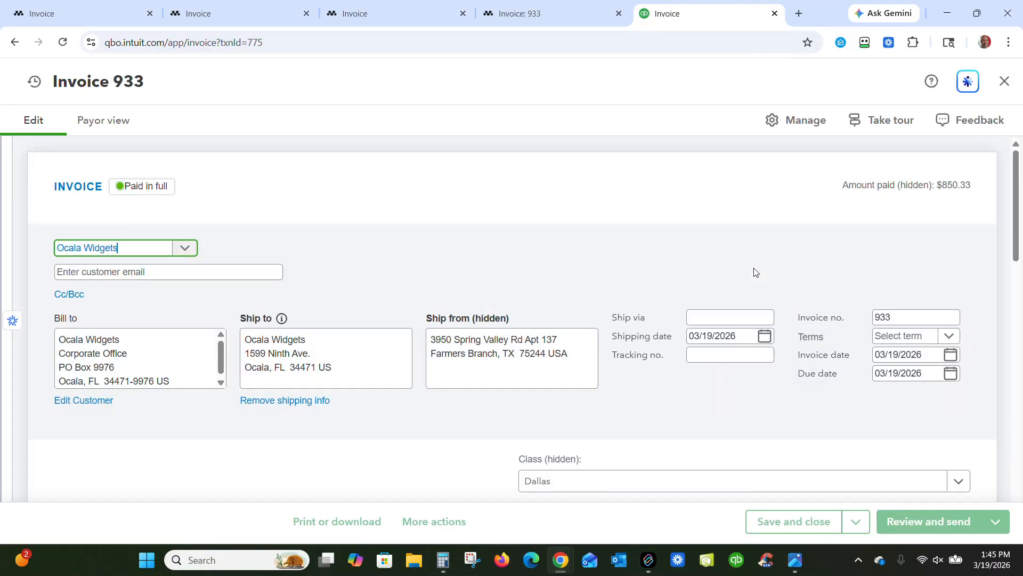
{"action": "scroll", "coordinate": [703, 274], "scroll_direction": "down", "scroll_amount": 5}
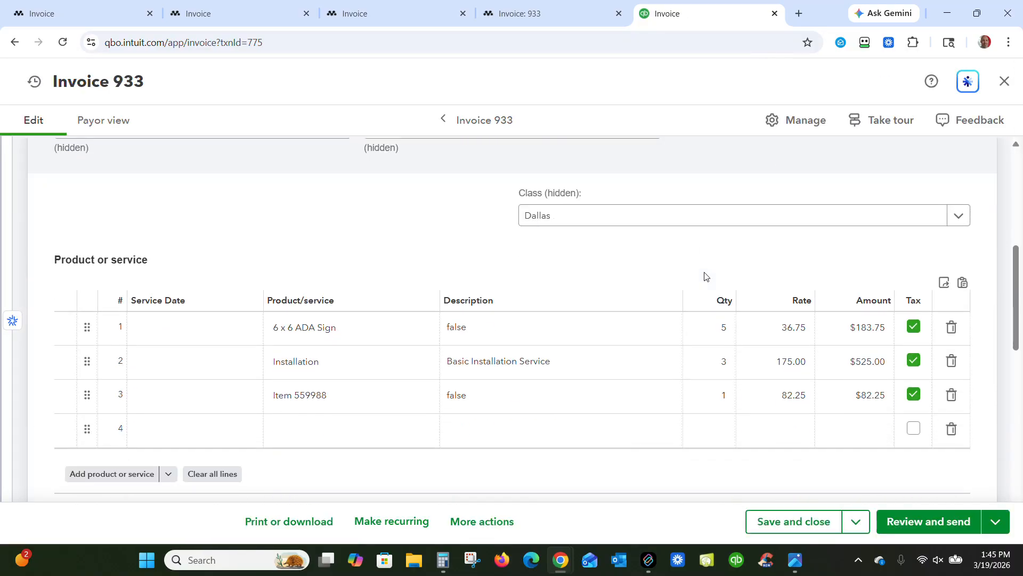
{"action": "scroll", "coordinate": [703, 276], "scroll_direction": "down", "scroll_amount": 9}
{"action": "scroll", "coordinate": [802, 353], "scroll_direction": "up", "scroll_amount": 1}
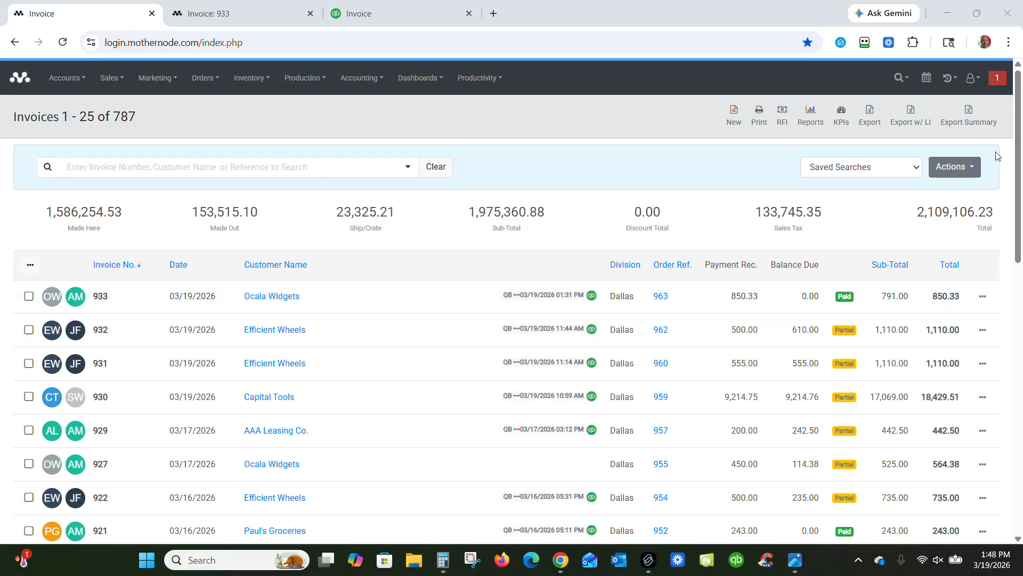
- Open the Mothernode invoice list's actions, and examine the totals and applied payment of Efficient Wheels invoice 932 in QuickBooks
{"action": "left_click", "coordinate": [954, 167]}
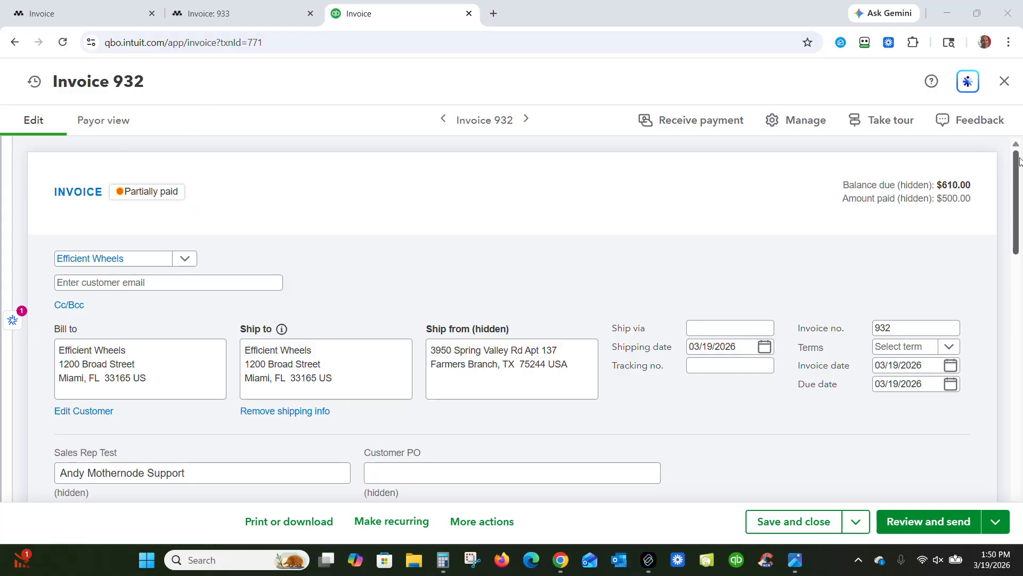
{"action": "left_click_drag", "start_coordinate": [1015, 176], "coordinate": [1013, 379]}
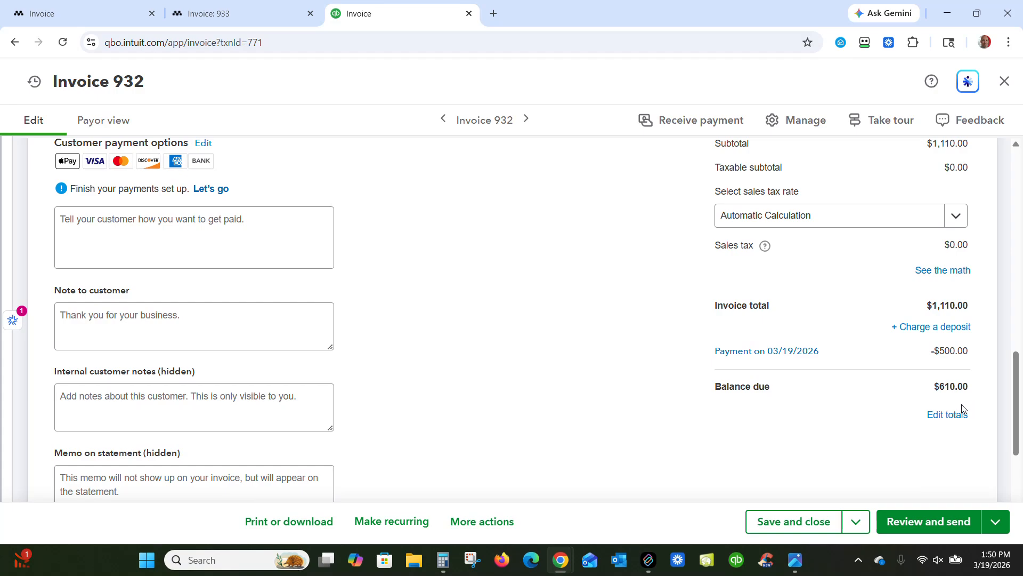
{"action": "left_click_drag", "start_coordinate": [1017, 402], "coordinate": [1016, 401]}
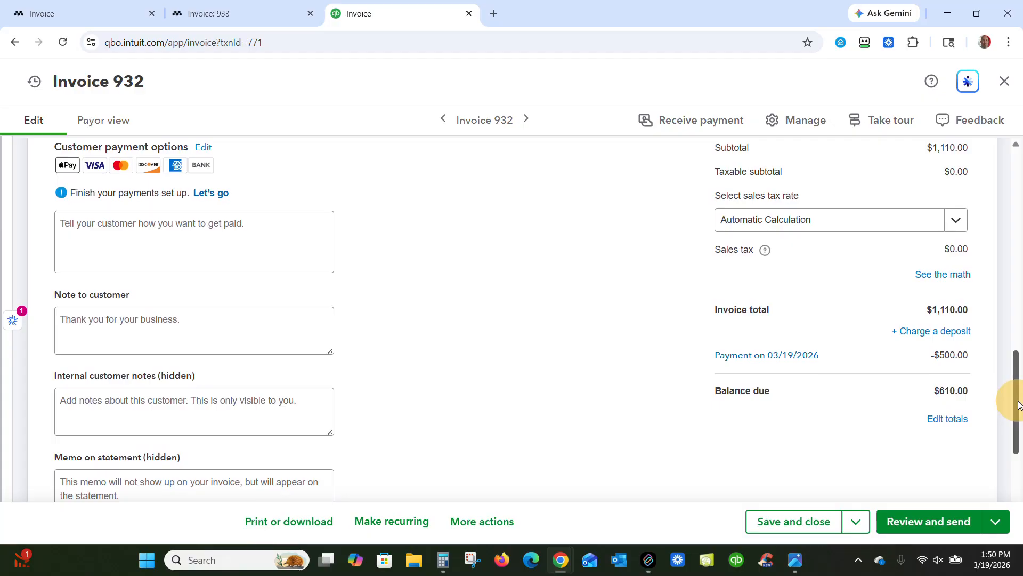
- Record a $610.00 payment against Efficient Wheels invoice 932 in QuickBooks and review the invoice's applied payments
{"action": "left_click_drag", "start_coordinate": [1018, 405], "coordinate": [1016, 314]}
{"action": "left_click", "coordinate": [706, 122]}
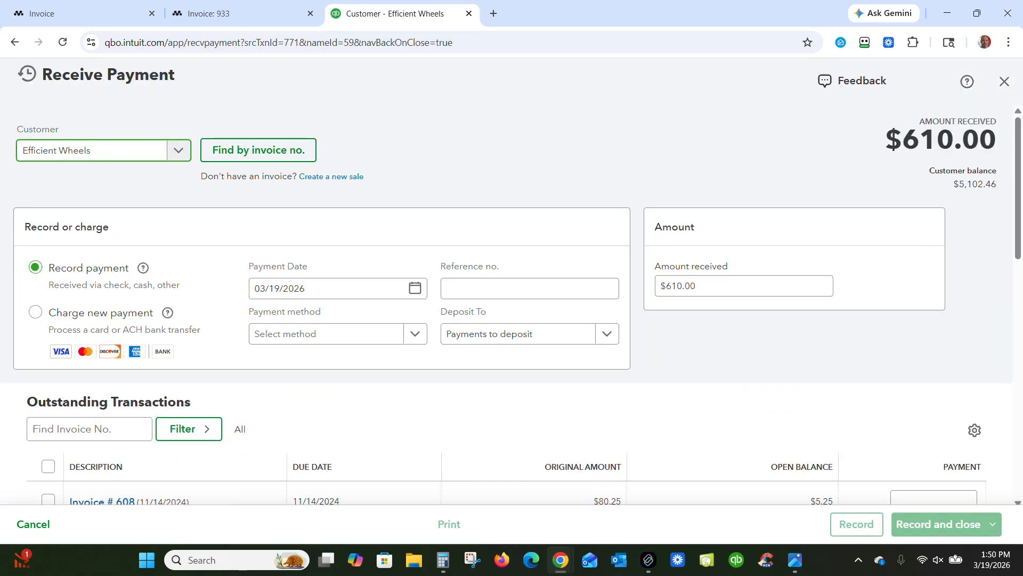
{"action": "left_click_drag", "start_coordinate": [1016, 197], "coordinate": [1001, 265]}
{"action": "scroll", "coordinate": [1001, 264], "scroll_direction": "down", "scroll_amount": 8}
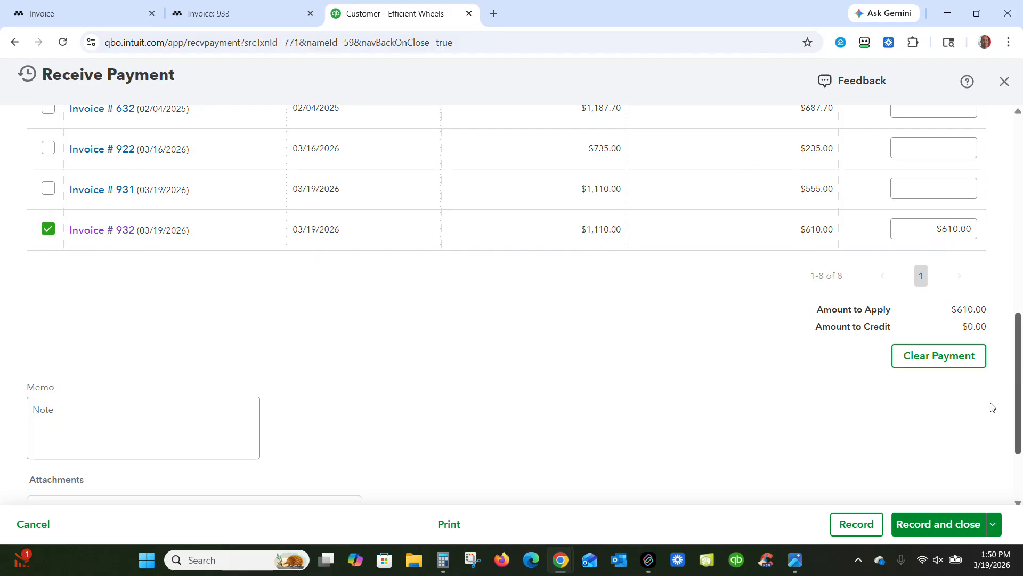
{"action": "left_click", "coordinate": [931, 528]}
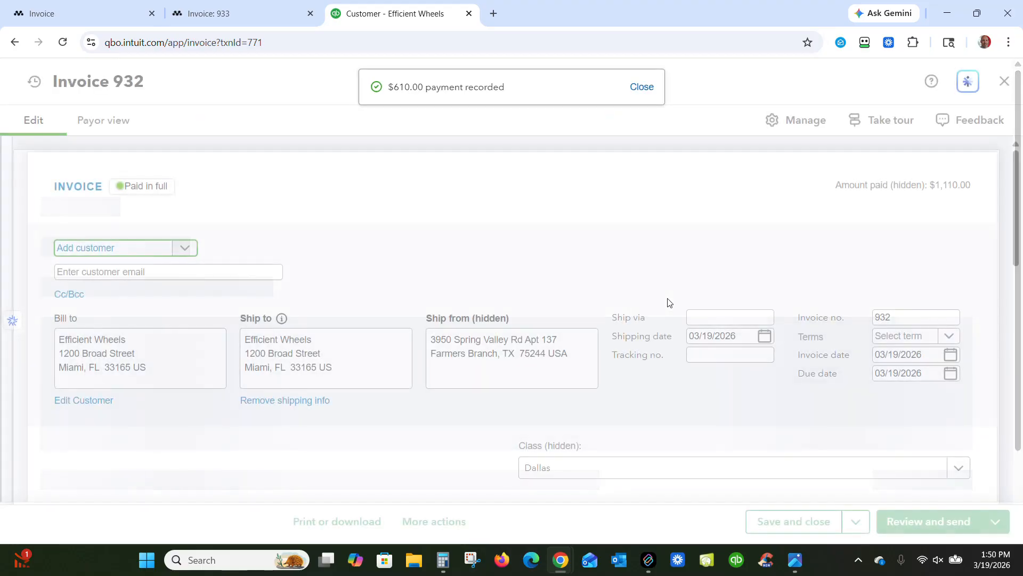
{"action": "left_click_drag", "start_coordinate": [1016, 172], "coordinate": [1018, 387]}
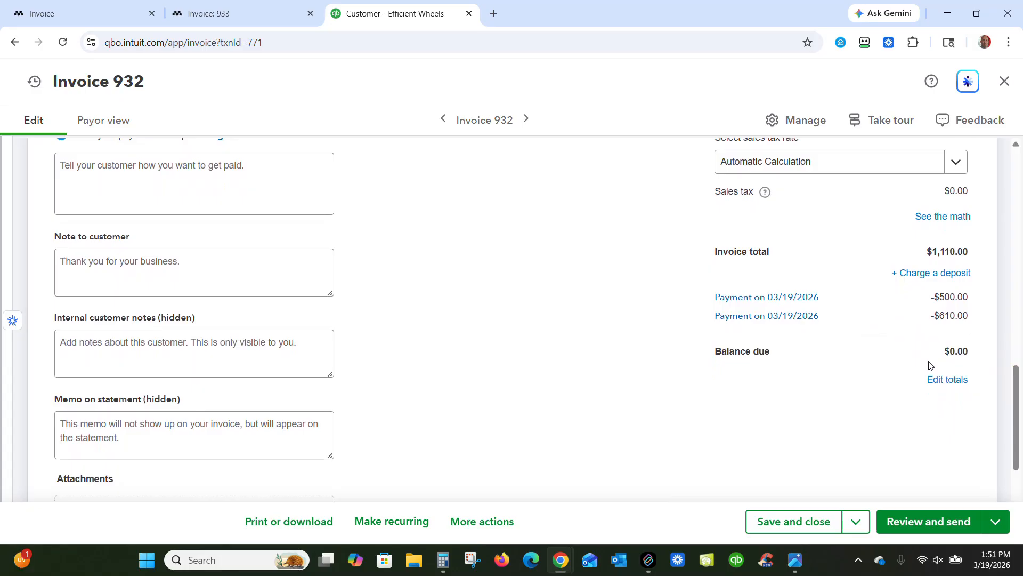
- Switch to Mothernode, return to the invoice list and retrieve the recent payments from QuickBooks
{"action": "left_click", "coordinate": [237, 12]}
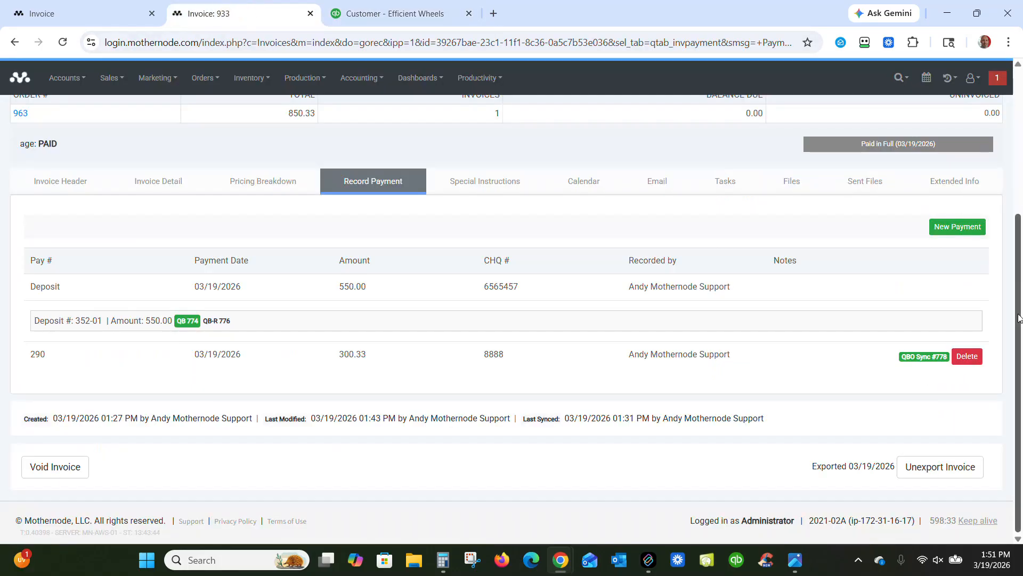
{"action": "scroll", "coordinate": [951, 148], "scroll_direction": "up", "scroll_amount": 5}
{"action": "left_click", "coordinate": [931, 116]}
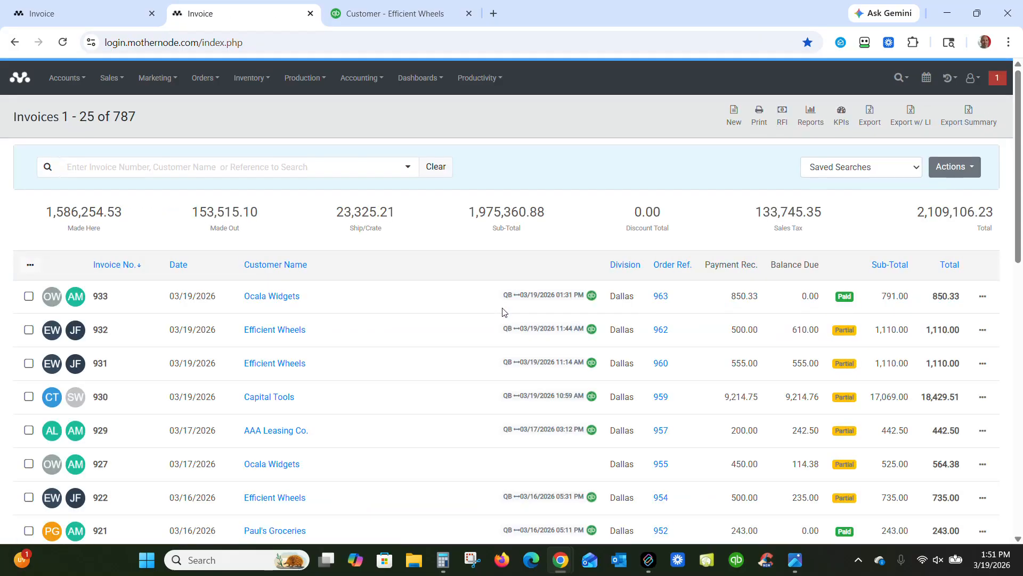
{"action": "left_click", "coordinate": [972, 167]}
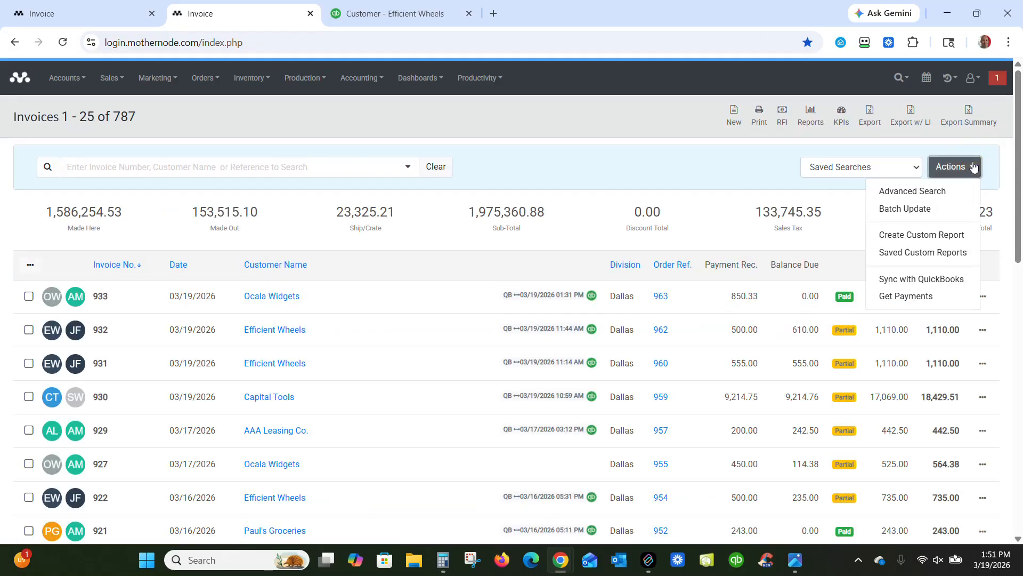
{"action": "left_click", "coordinate": [913, 300]}
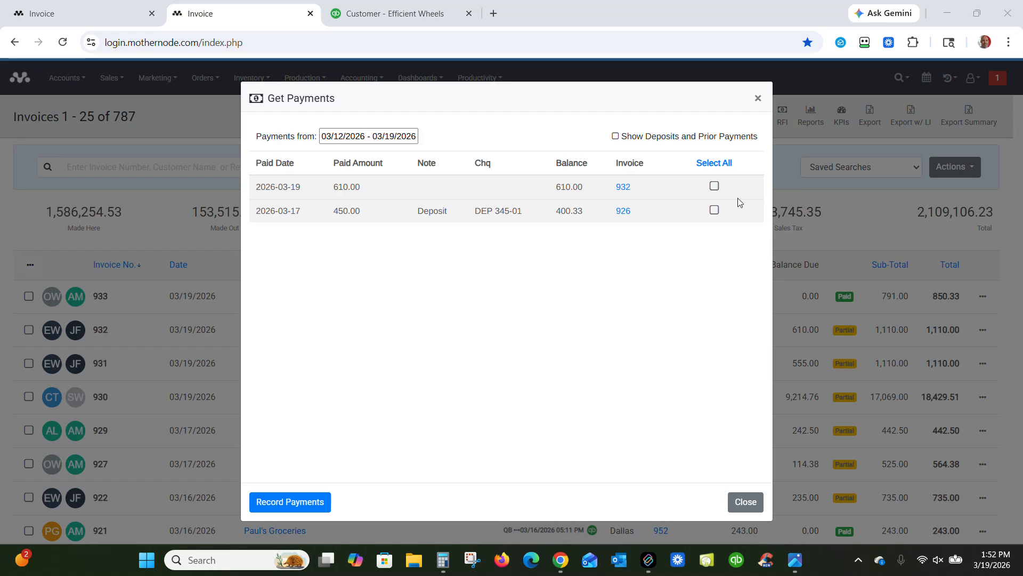
- Select the retrieved 610.00 payment for invoice 932 and record it in Mothernode
{"action": "left_click", "coordinate": [713, 187]}
{"action": "left_click", "coordinate": [713, 187]}
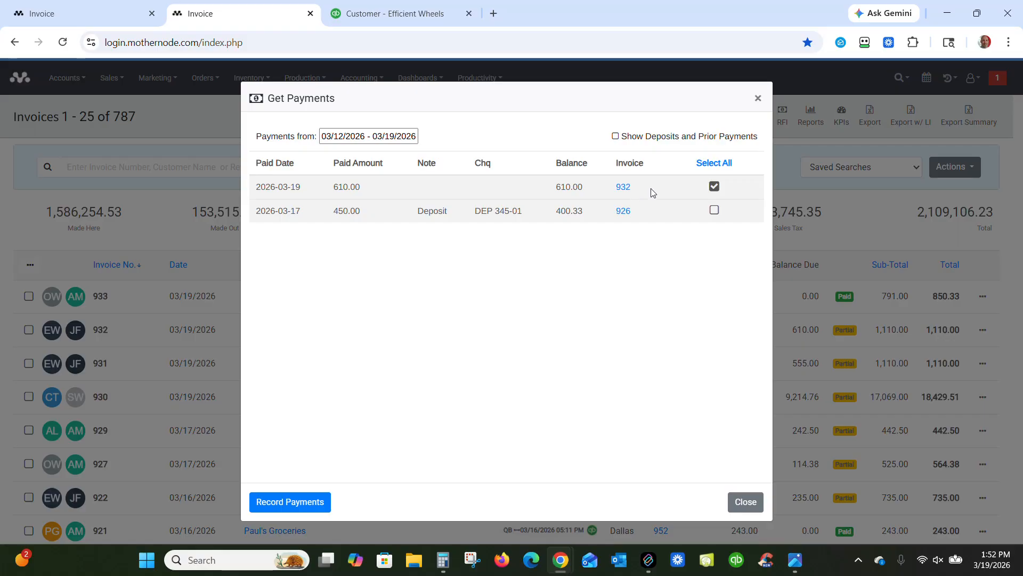
{"action": "left_click", "coordinate": [290, 505]}
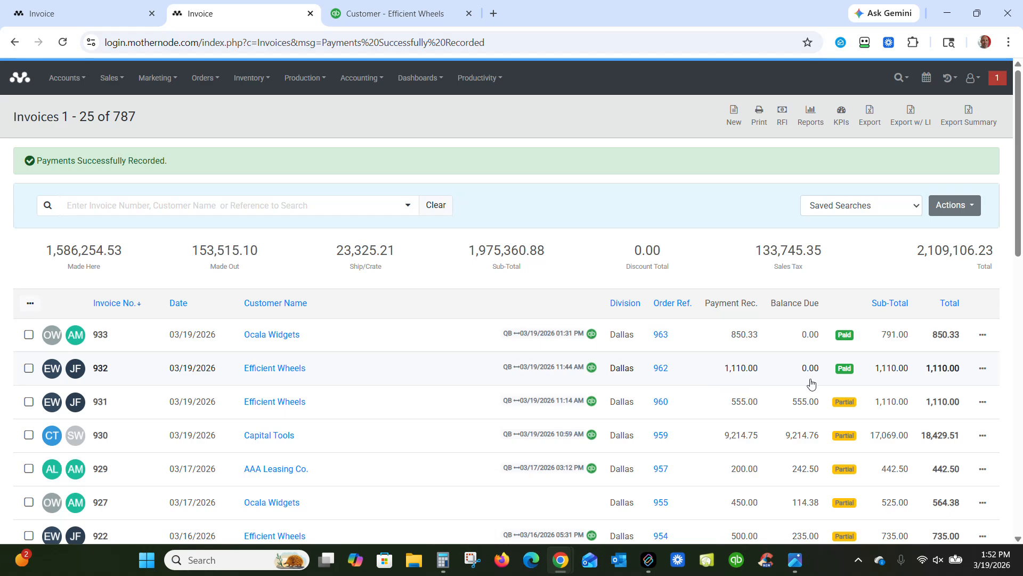
- Open invoice 932 in Mothernode and examine its payment status and recorded payments
{"action": "left_click", "coordinate": [453, 379]}
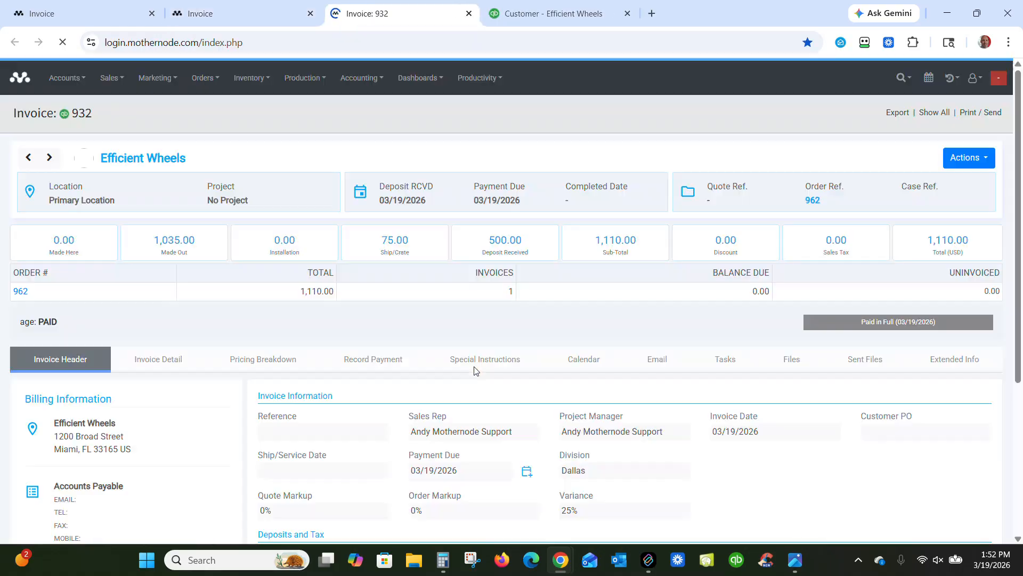
{"action": "scroll", "coordinate": [476, 369], "scroll_direction": "down", "scroll_amount": 1}
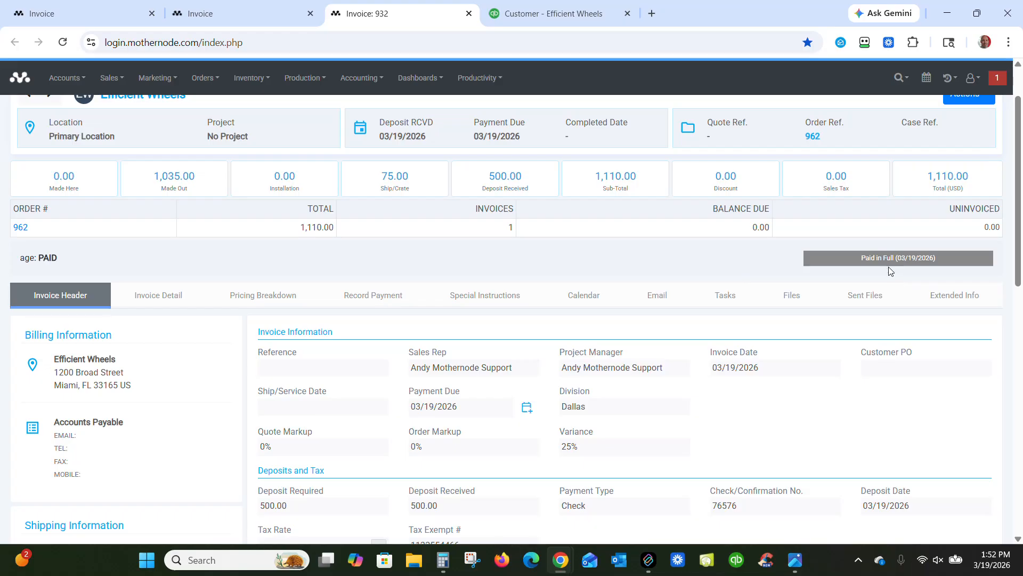
{"action": "left_click", "coordinate": [387, 295]}
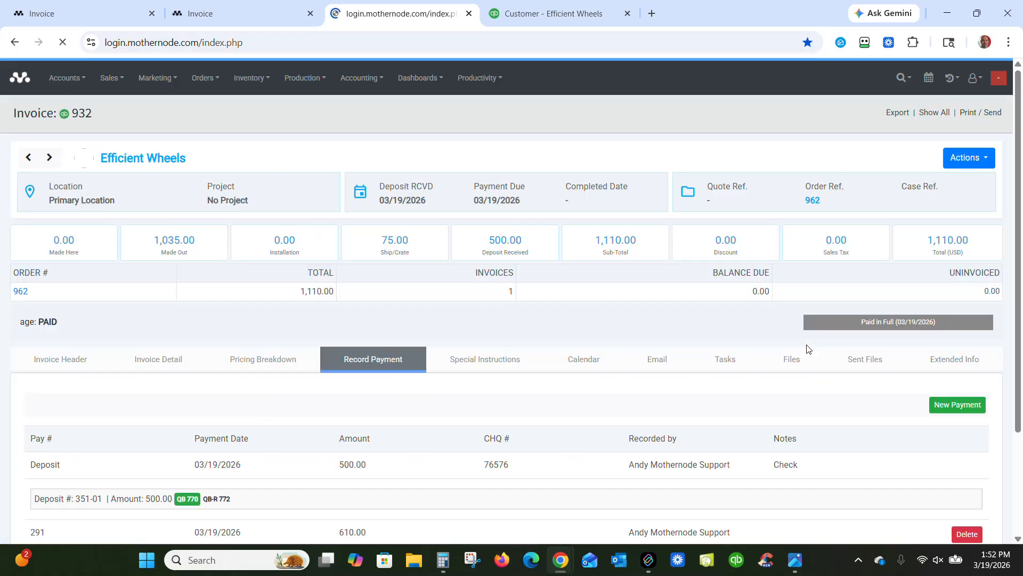
{"action": "scroll", "coordinate": [789, 345], "scroll_direction": "down", "scroll_amount": 2}
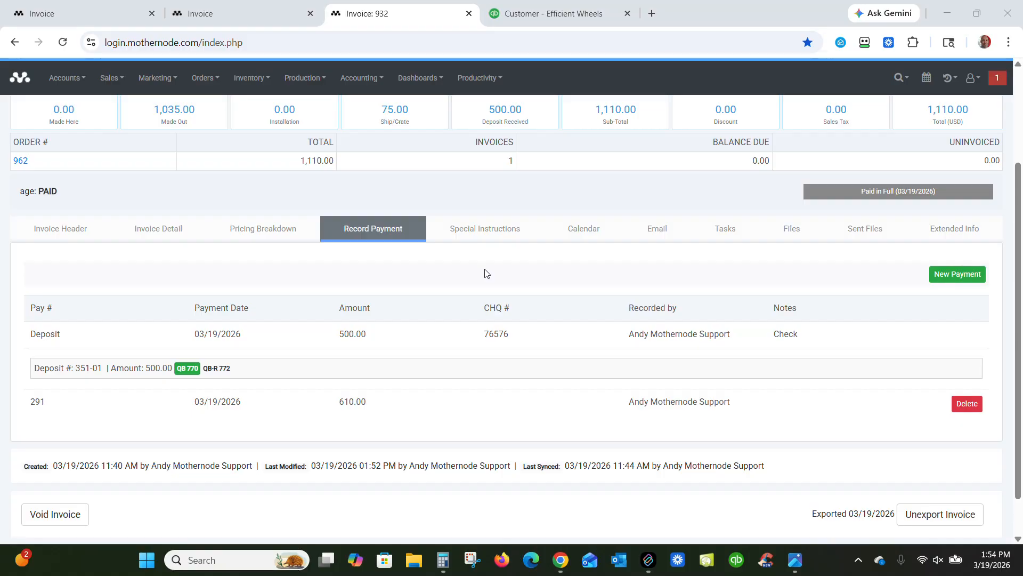
- Open the purchase order list and go to its QuickBooks sync page
{"action": "left_click", "coordinate": [64, 78]}
{"action": "left_click", "coordinate": [94, 340]}
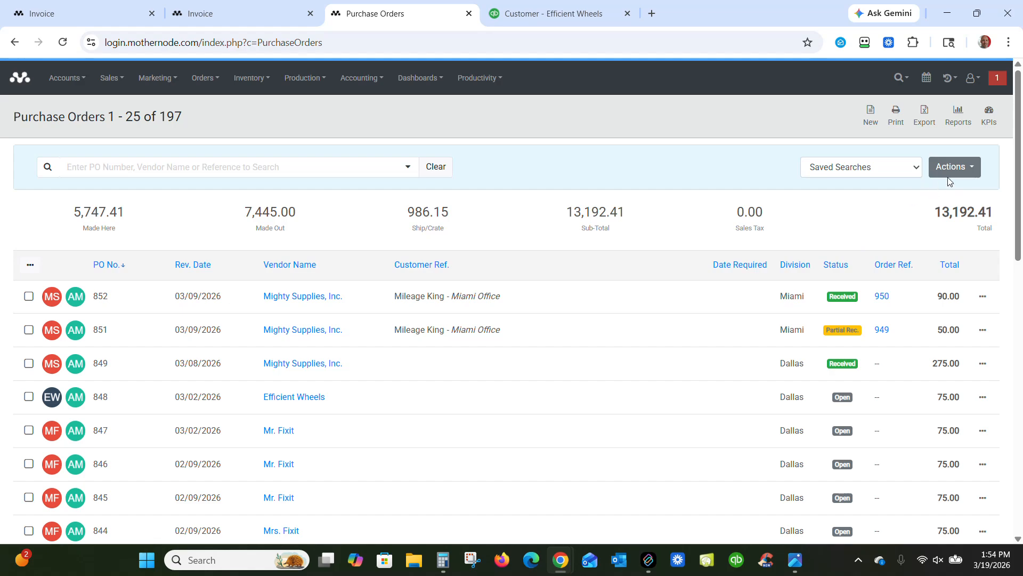
{"action": "left_click", "coordinate": [969, 168]}
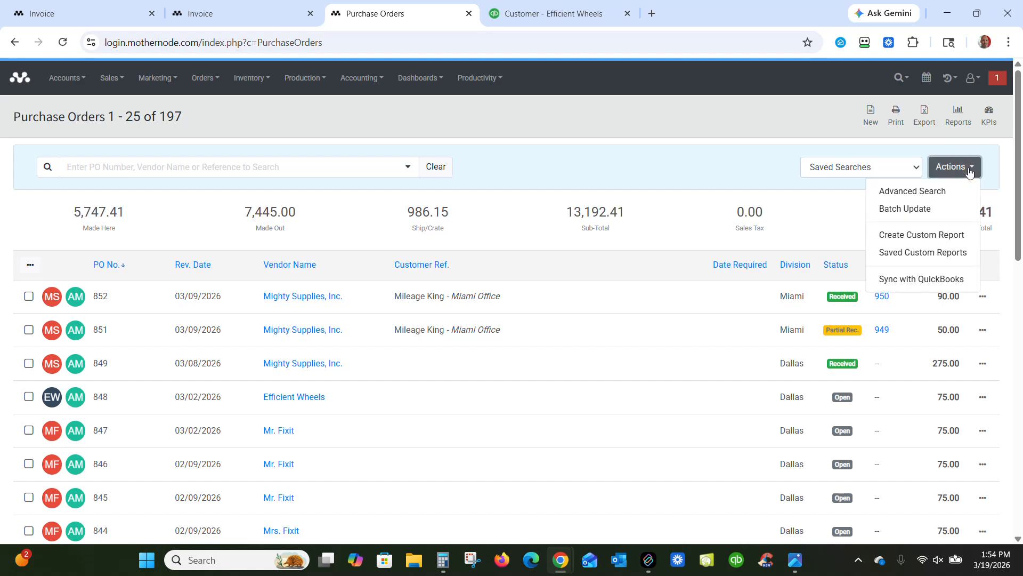
{"action": "left_click", "coordinate": [936, 277]}
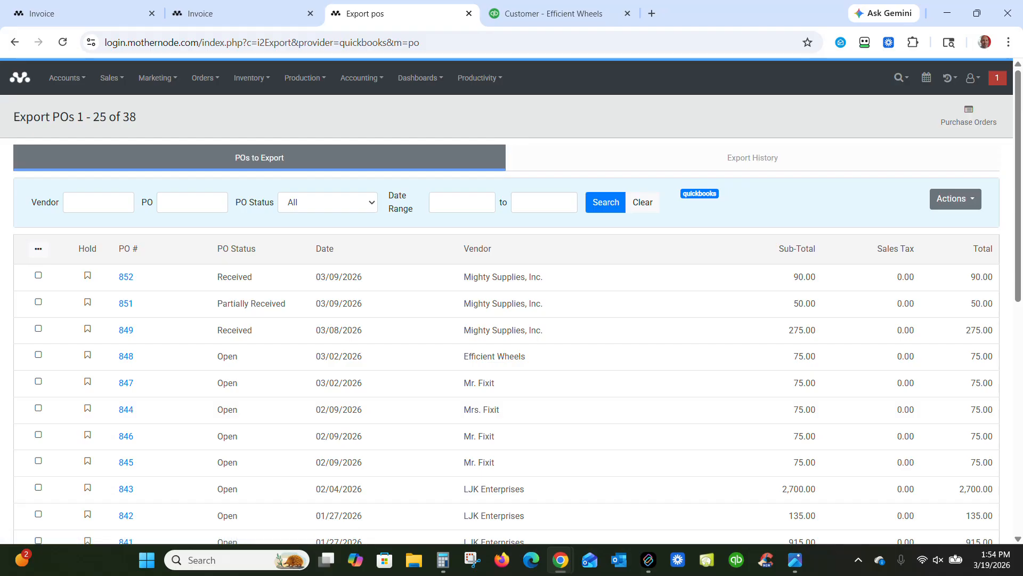
- Select purchase orders 852 and 851 for export and view the available sync action without running it
{"action": "left_click", "coordinate": [39, 276]}
{"action": "left_click", "coordinate": [37, 302]}
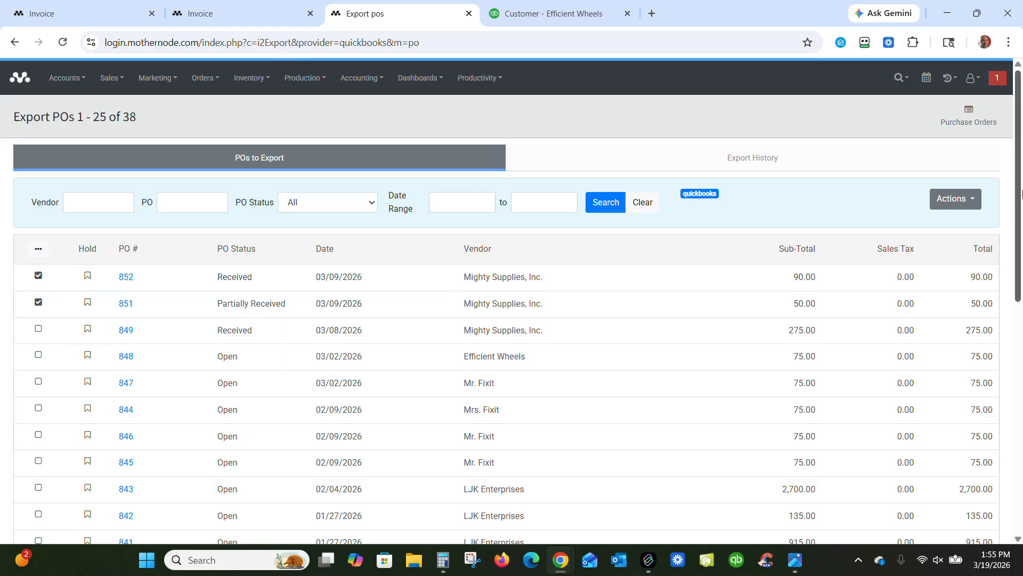
{"action": "left_click", "coordinate": [966, 203]}
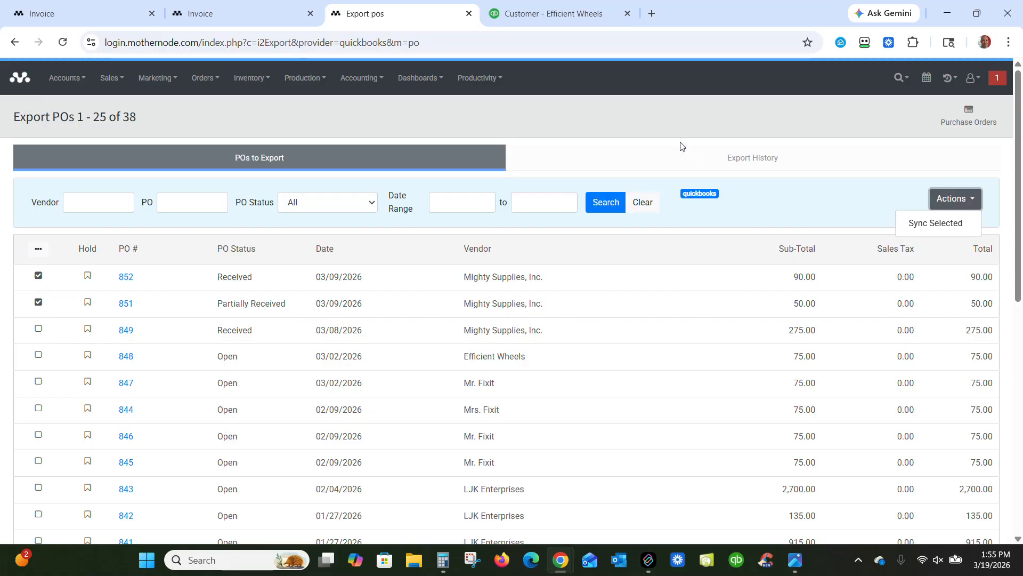
{"action": "left_click", "coordinate": [676, 114]}
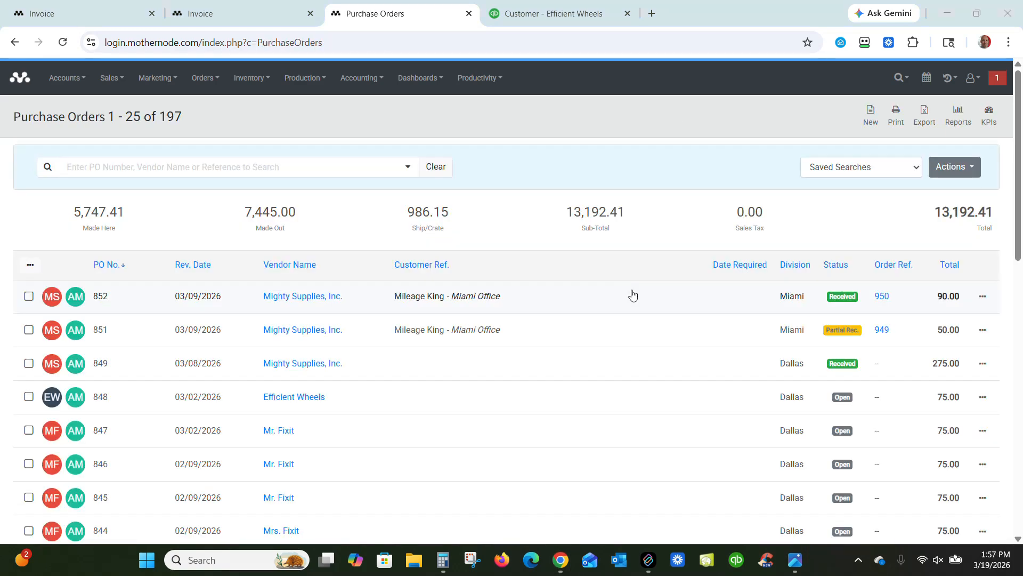
- Examine the QuickBooks sync dates of the older entries in the purchase order list
{"action": "scroll", "coordinate": [632, 294], "scroll_direction": "down", "scroll_amount": 7}
{"action": "scroll", "coordinate": [636, 294], "scroll_direction": "down", "scroll_amount": 2}
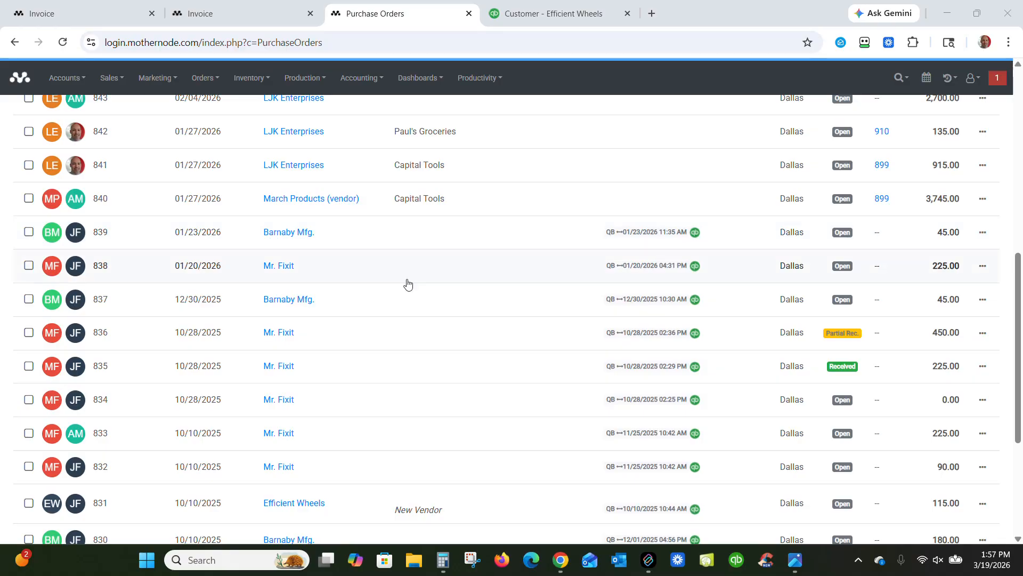
- Open the QuickBooks Online integration page from the API connections in Mothernode's system settings
{"action": "left_click", "coordinate": [970, 83]}
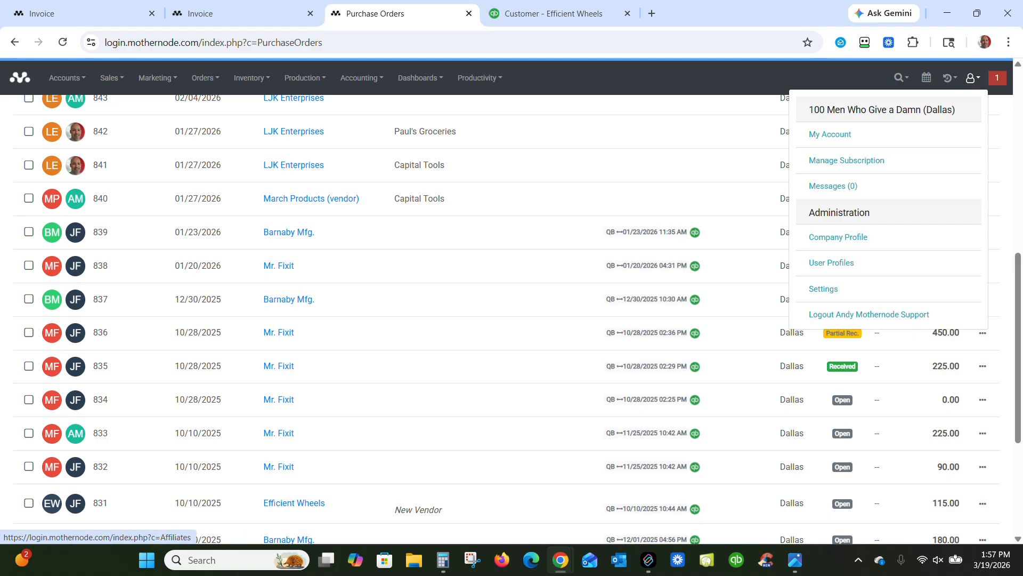
{"action": "left_click", "coordinate": [821, 289]}
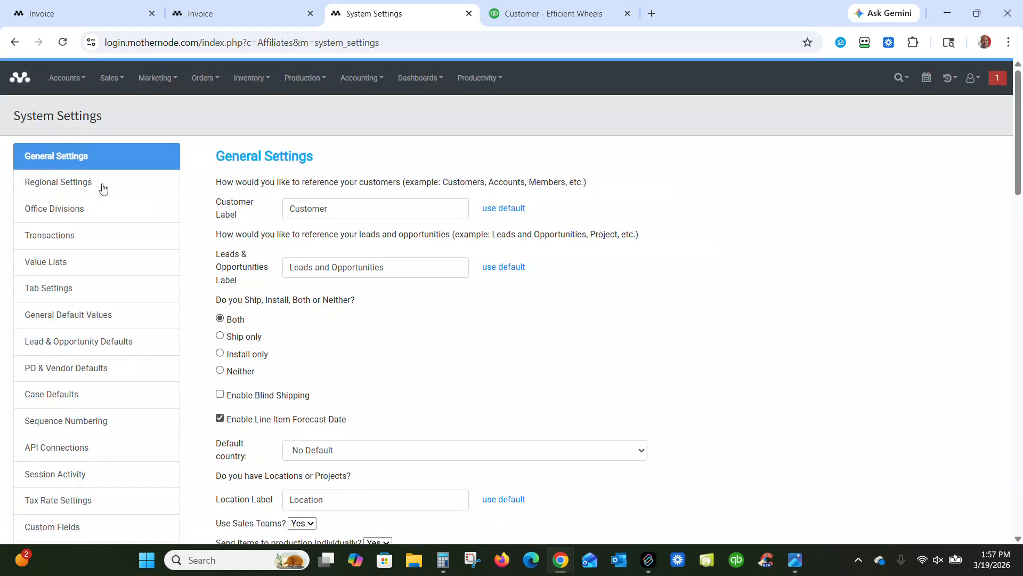
{"action": "scroll", "coordinate": [140, 241], "scroll_direction": "down", "scroll_amount": 2}
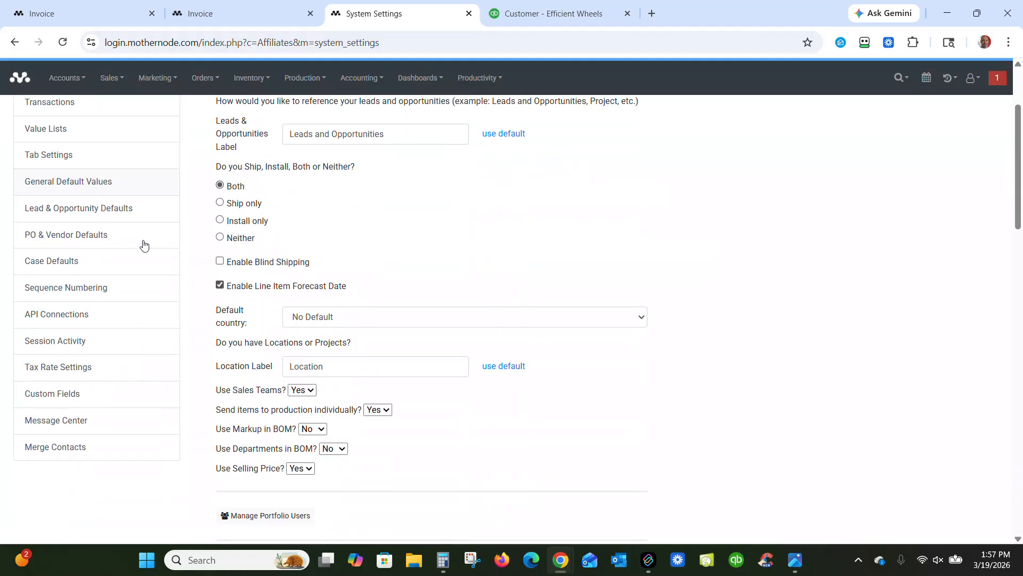
{"action": "left_click", "coordinate": [28, 315]}
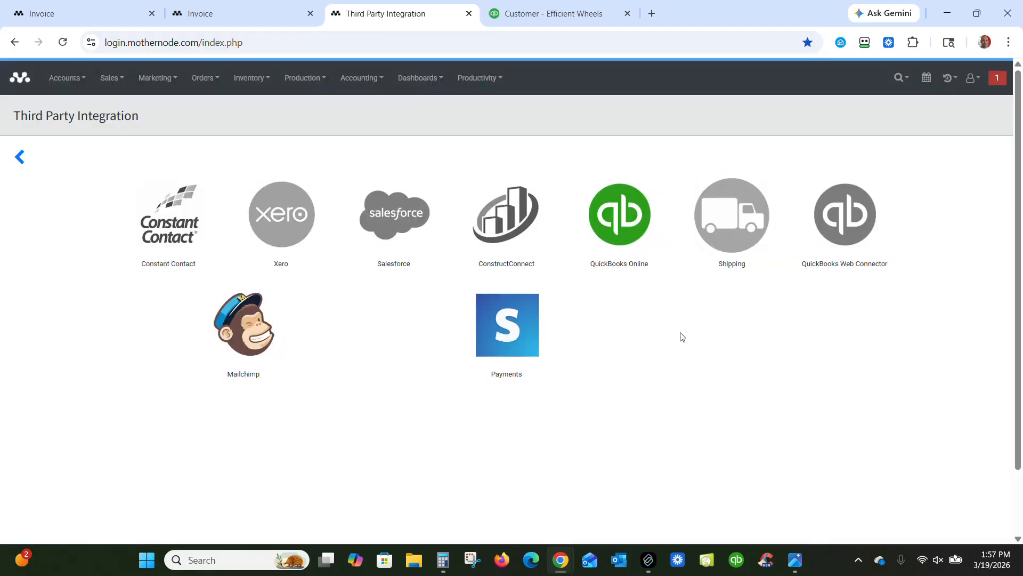
{"action": "left_click", "coordinate": [624, 222]}
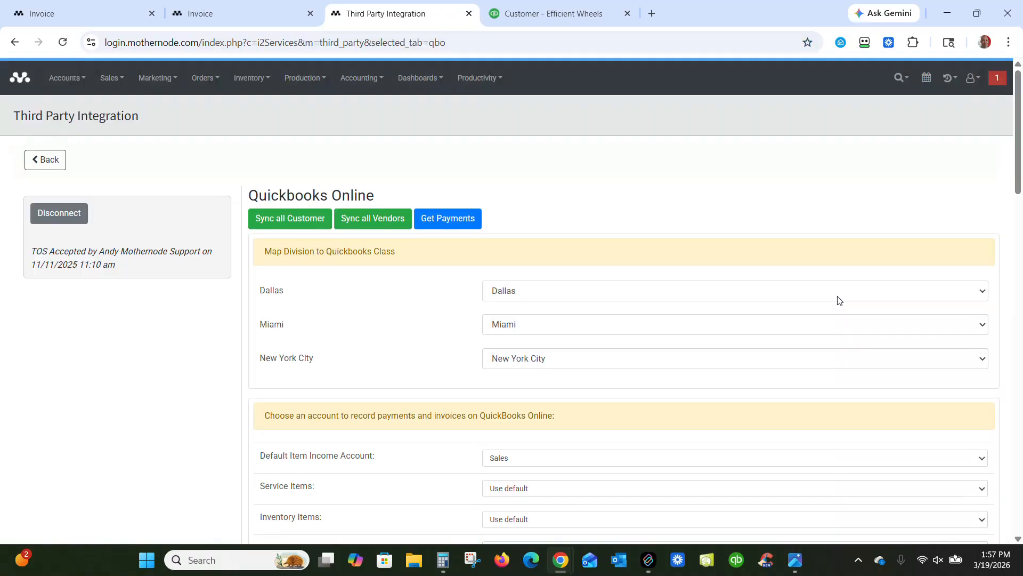
- Examine the QuickBooks Online division-to-class mapping and the default account settings
{"action": "scroll", "coordinate": [613, 315], "scroll_direction": "down", "scroll_amount": 2}
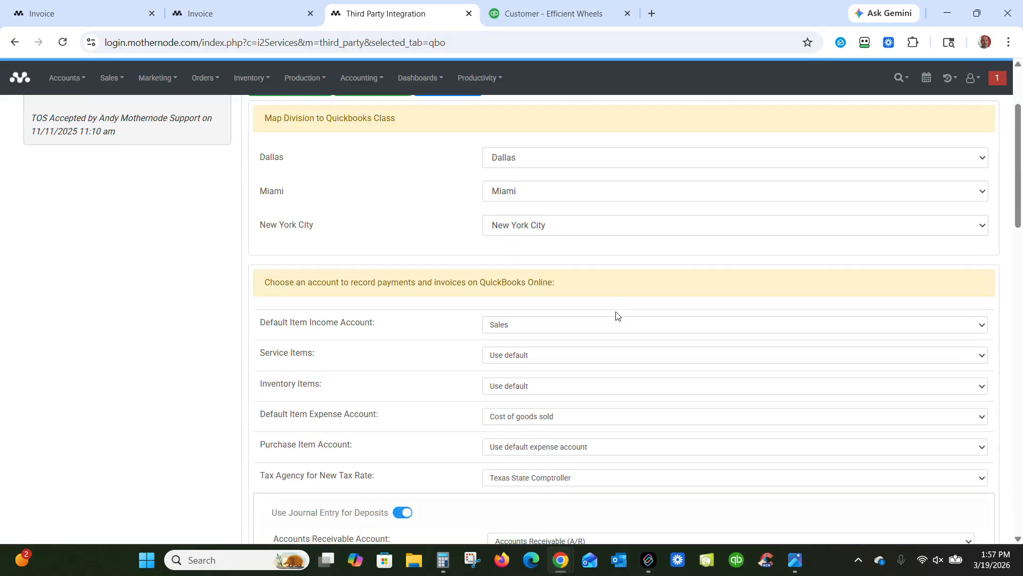
{"action": "scroll", "coordinate": [616, 317], "scroll_direction": "down", "scroll_amount": 5}
{"action": "scroll", "coordinate": [618, 320], "scroll_direction": "up", "scroll_amount": 6}
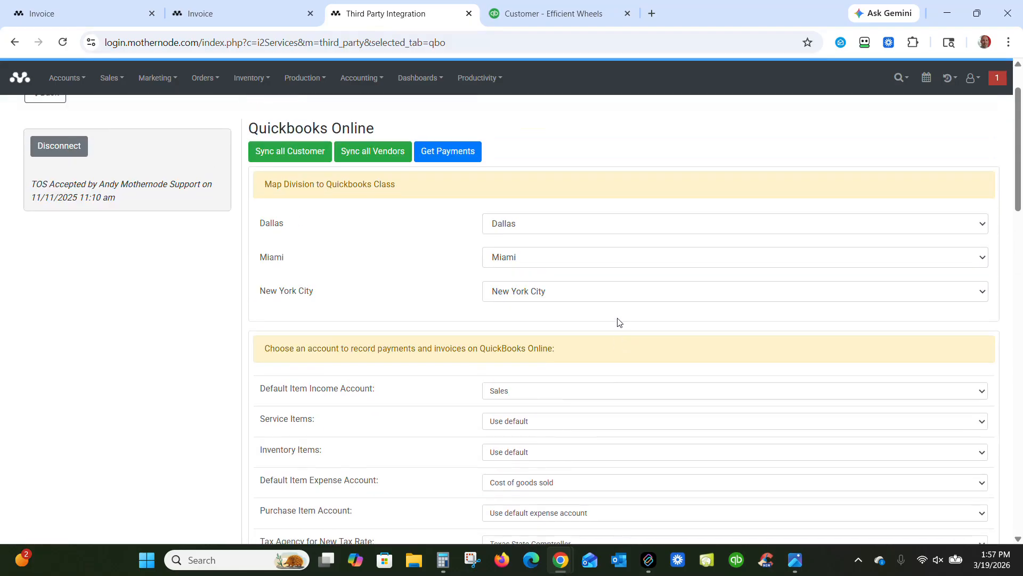
{"action": "scroll", "coordinate": [617, 321], "scroll_direction": "up", "scroll_amount": 1}
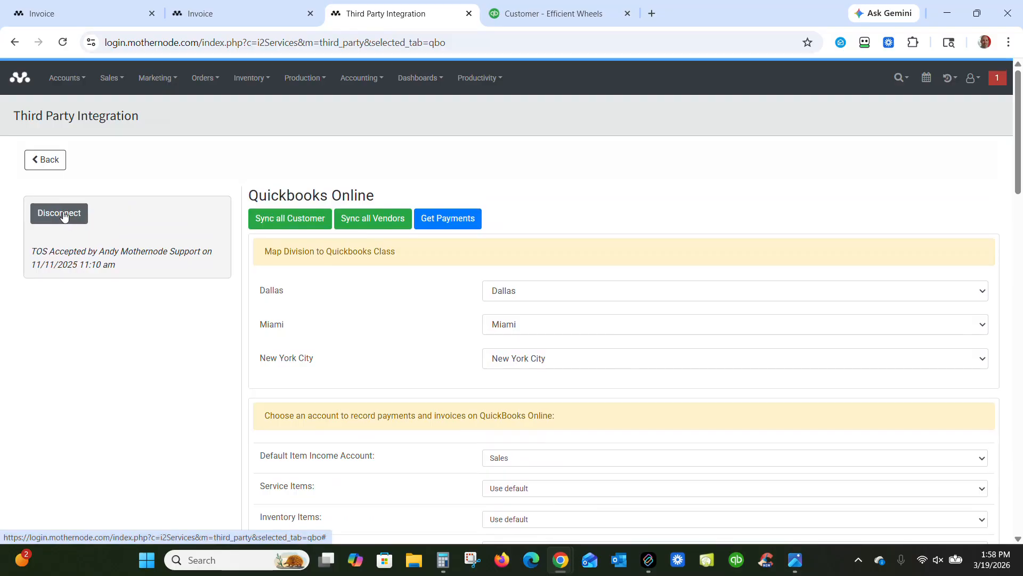
- Disconnect Mothernode from QuickBooks Online and confirm the disconnection
{"action": "left_click", "coordinate": [64, 216]}
{"action": "left_click", "coordinate": [646, 173]}
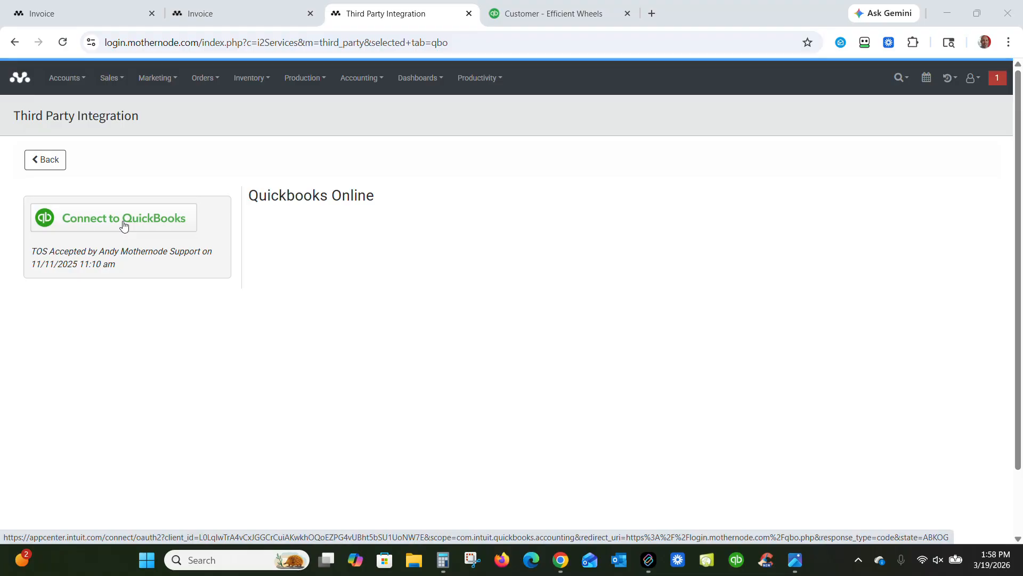
- Switch to QuickBooks and go back from invoice 932 to the Efficient Wheels customer page to check the signed-in company
{"action": "left_click", "coordinate": [575, 13]}
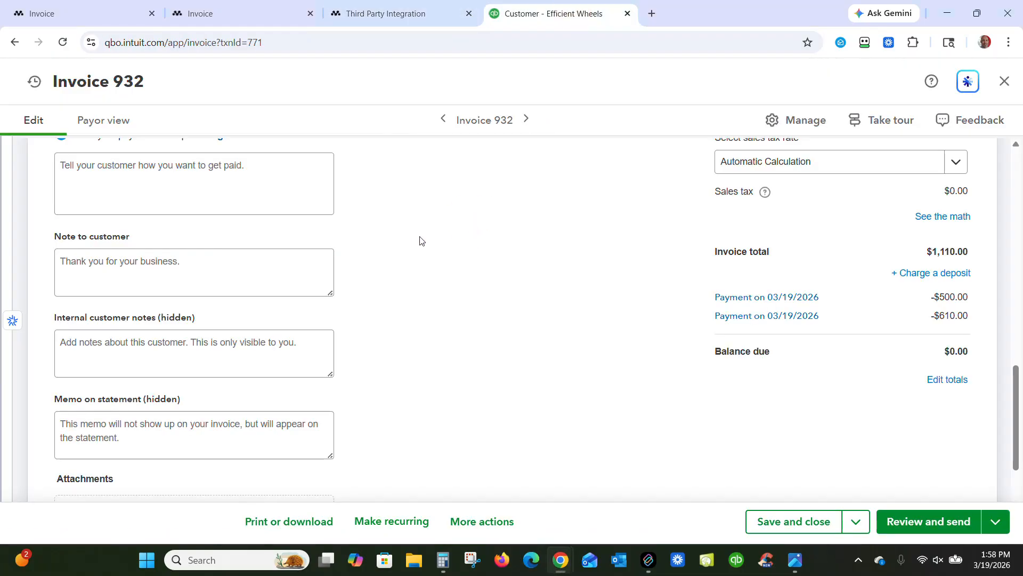
{"action": "scroll", "coordinate": [558, 270], "scroll_direction": "up", "scroll_amount": 9}
{"action": "key", "text": "alt+Left"}
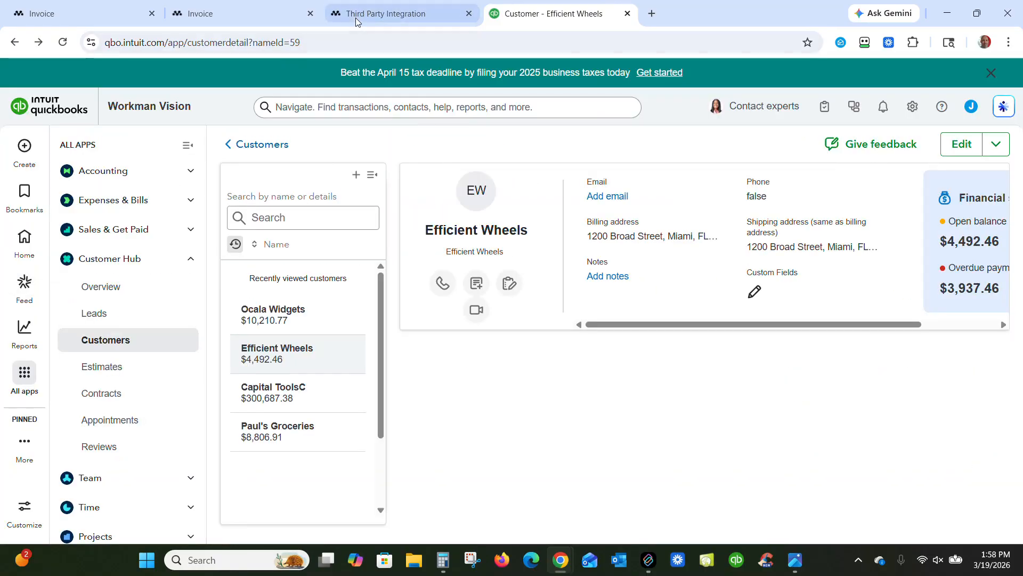
- Start connecting Mothernode to QuickBooks and check that the authorization request names the company open in QuickBooks, Workman Vision
{"action": "left_click", "coordinate": [358, 16]}
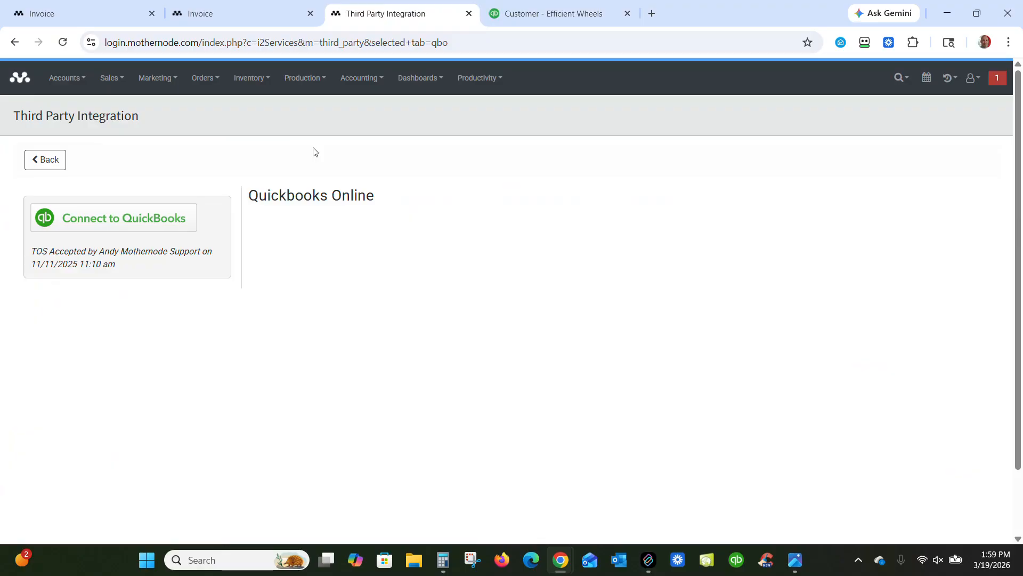
{"action": "left_click", "coordinate": [128, 222]}
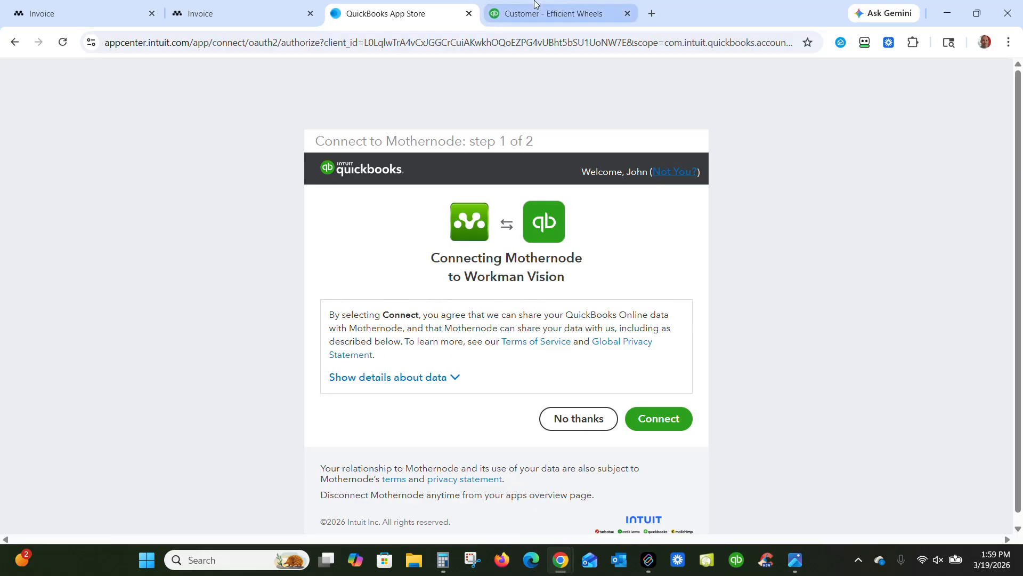
{"action": "left_click", "coordinate": [556, 11]}
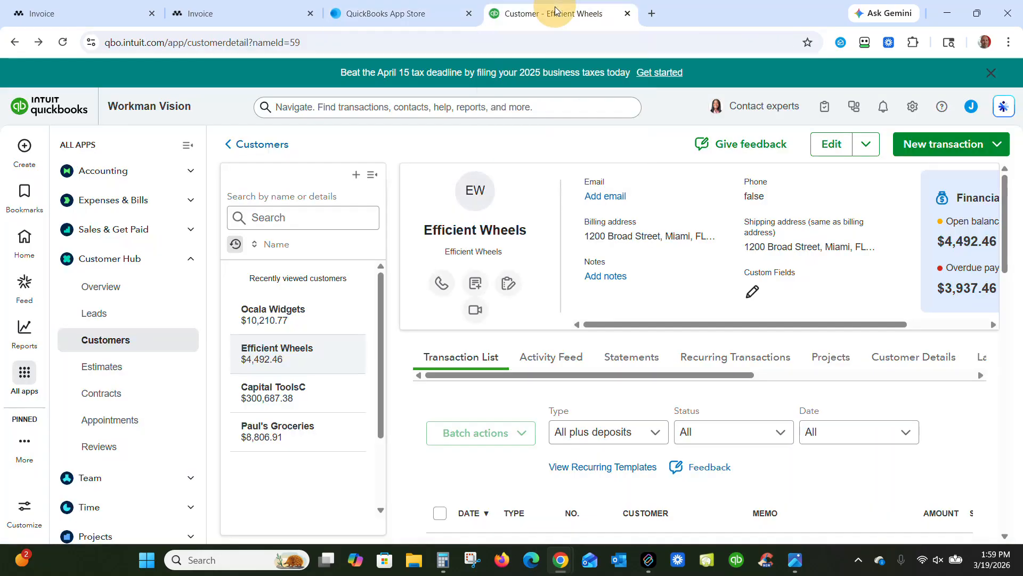
{"action": "left_click", "coordinate": [412, 14]}
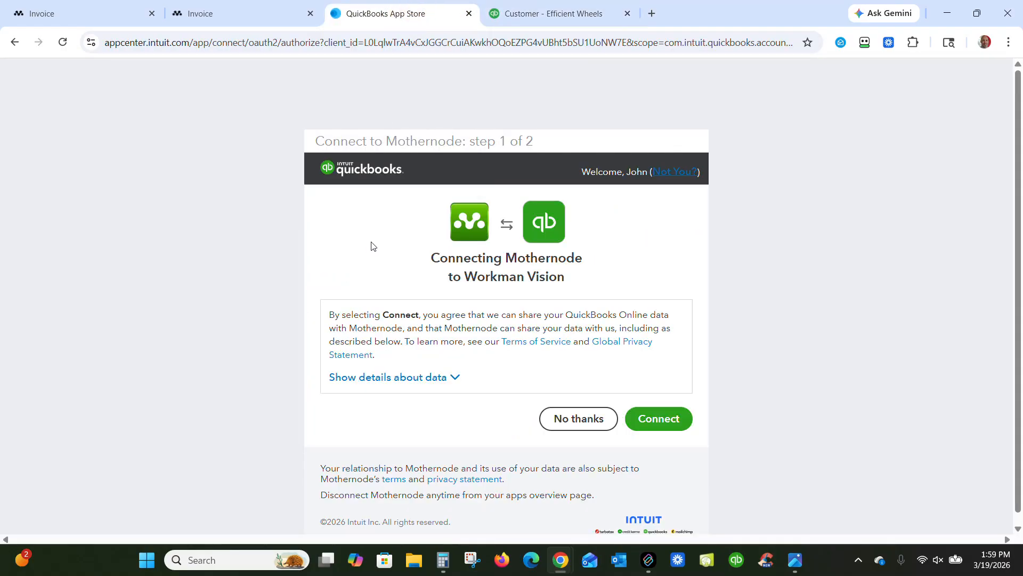
{"action": "left_click", "coordinate": [529, 8]}
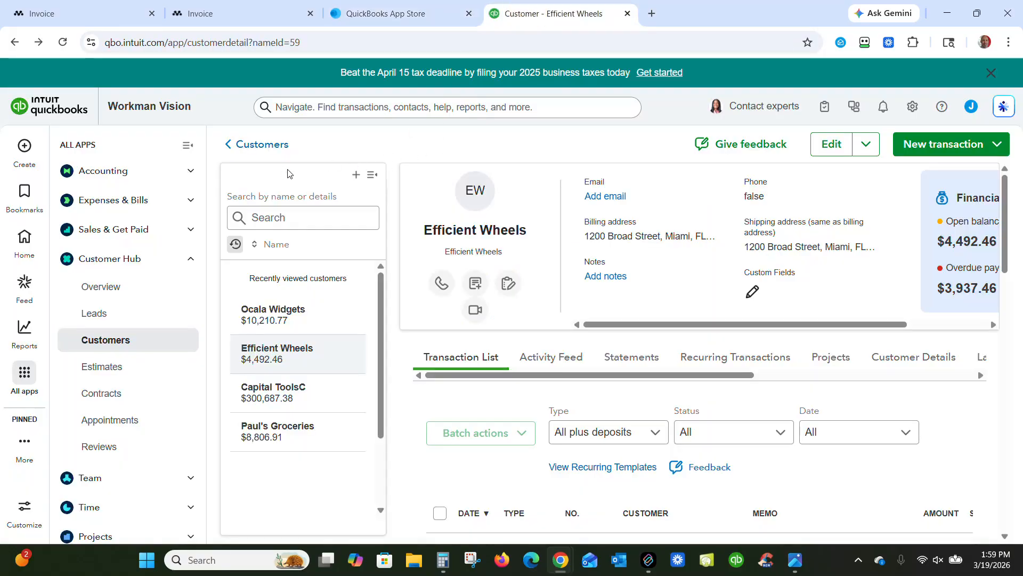
{"action": "left_click", "coordinate": [397, 17]}
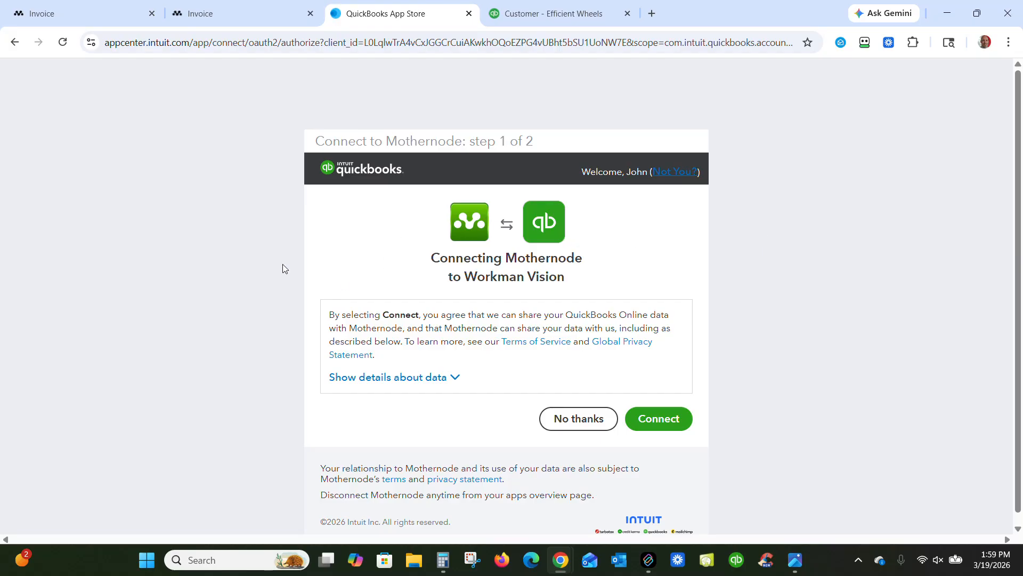
- Authorize the connection between Mothernode and Workman Vision and look over the division and account settings on the integration page
{"action": "scroll", "coordinate": [801, 343], "scroll_direction": "down", "scroll_amount": 1}
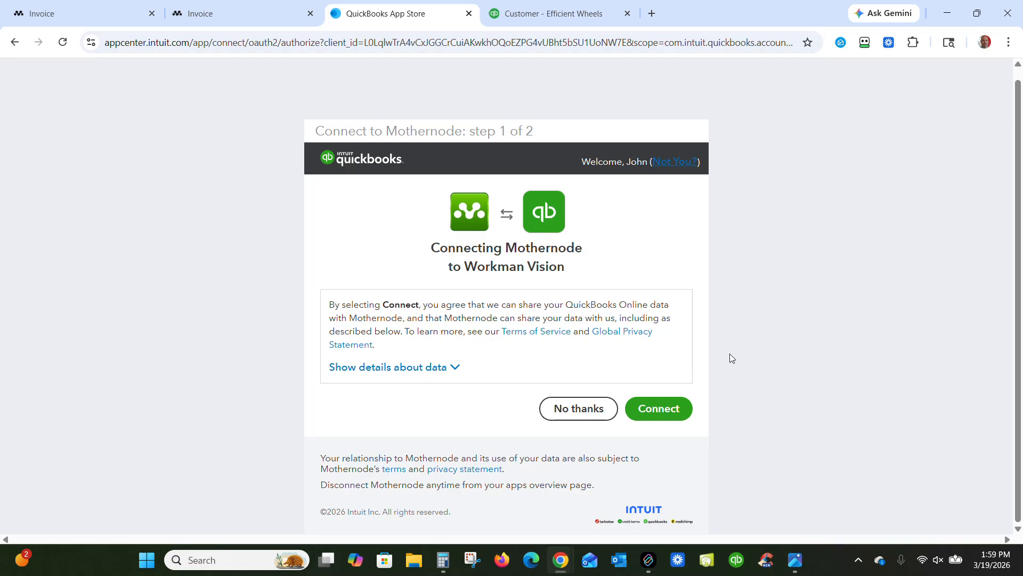
{"action": "left_click", "coordinate": [659, 412]}
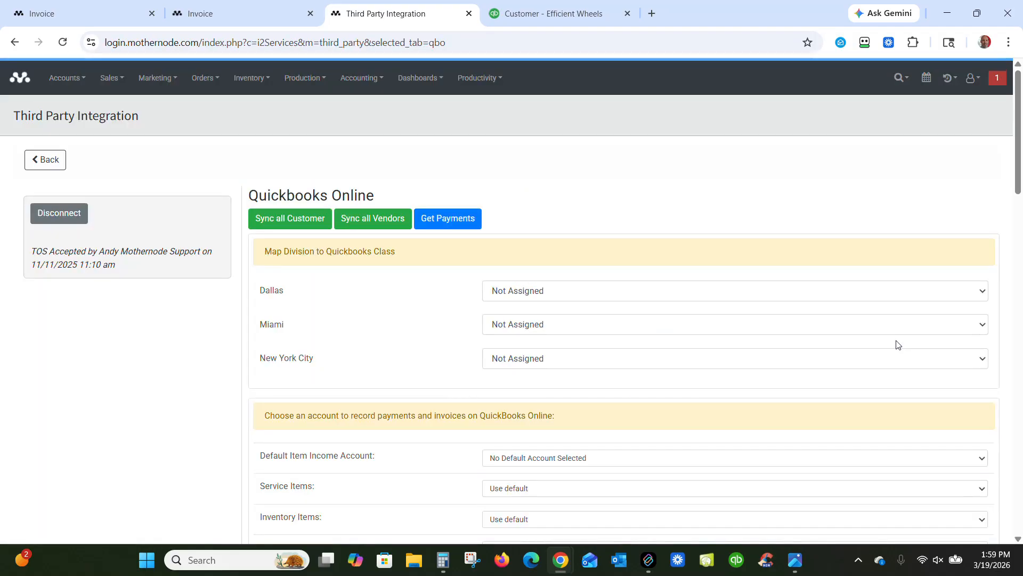
{"action": "scroll", "coordinate": [717, 335], "scroll_direction": "down", "scroll_amount": 6}
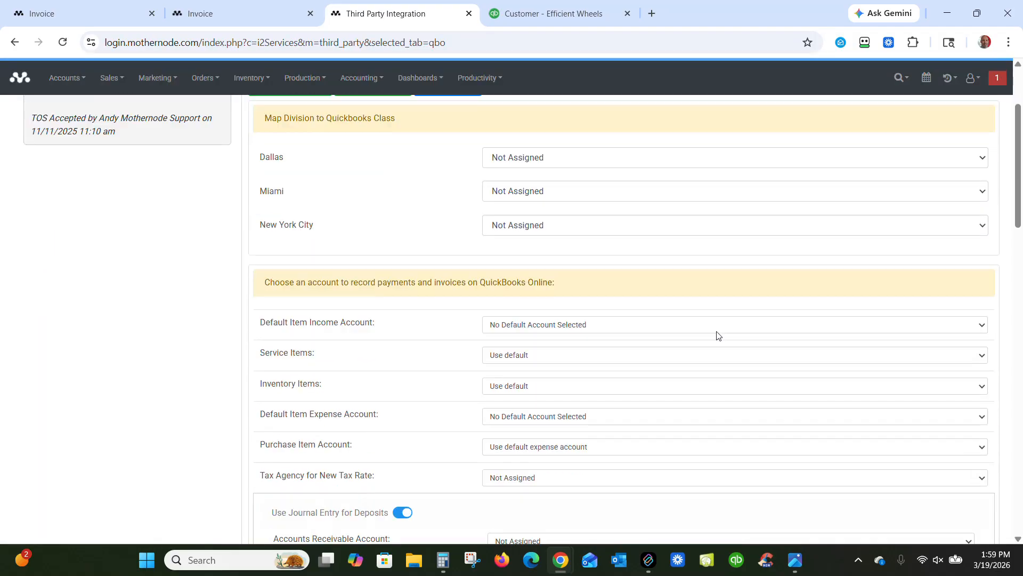
{"action": "scroll", "coordinate": [717, 334], "scroll_direction": "up", "scroll_amount": 6}
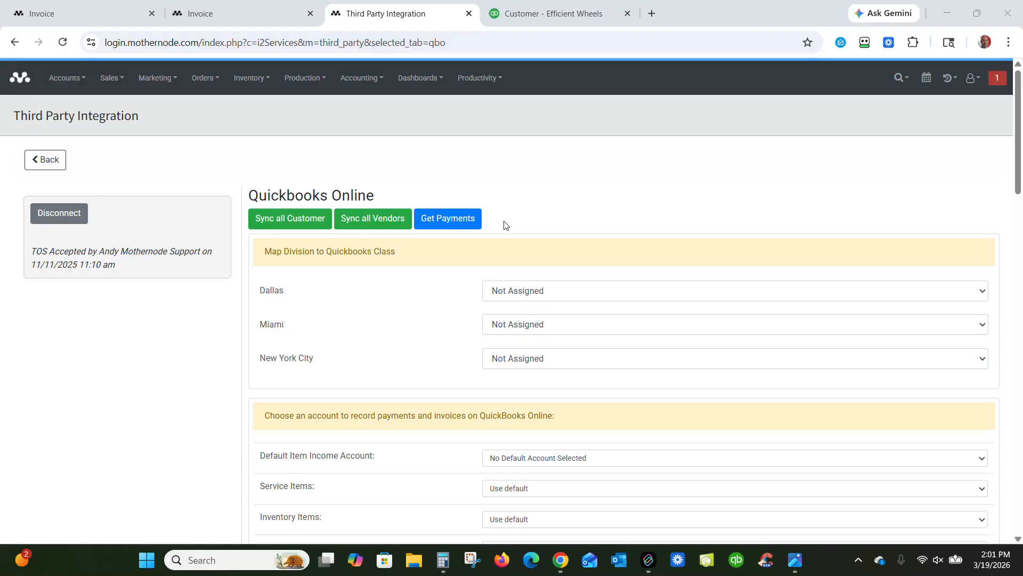
- Open Mothernode's invoice list and view the available list actions, including Sync with QuickBooks and Get Payments
{"action": "left_click", "coordinate": [358, 78]}
{"action": "left_click", "coordinate": [363, 156]}
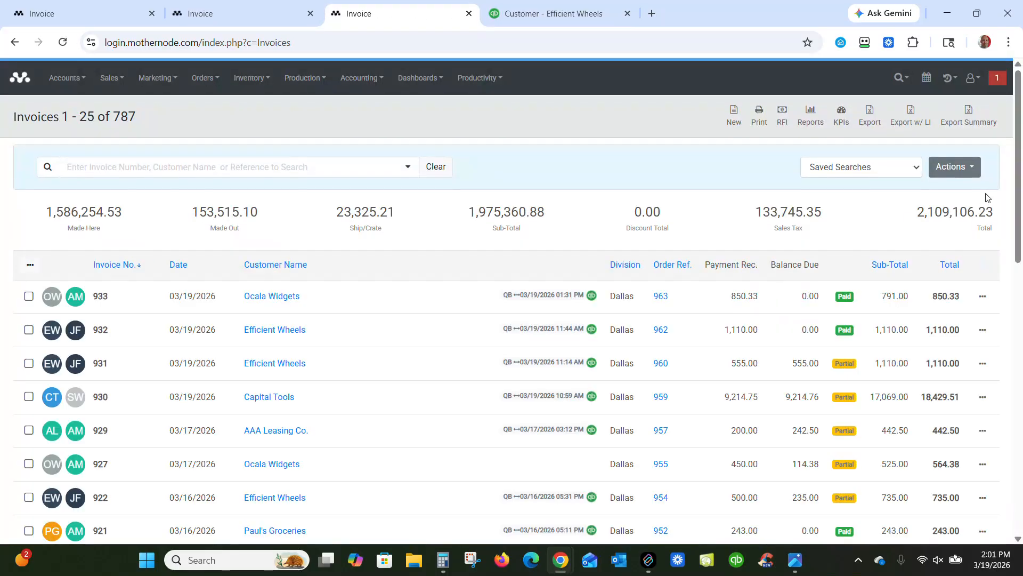
{"action": "left_click", "coordinate": [958, 170]}
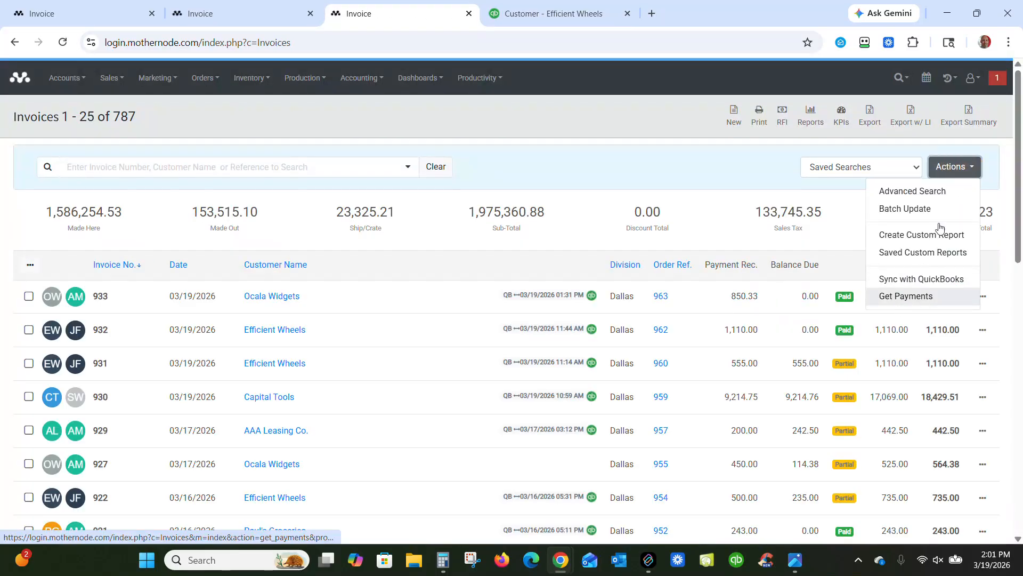
- Return to the QuickBooks Online integration page through the API connections in Mothernode's system settings
{"action": "left_click", "coordinate": [971, 79]}
{"action": "left_click", "coordinate": [820, 290]}
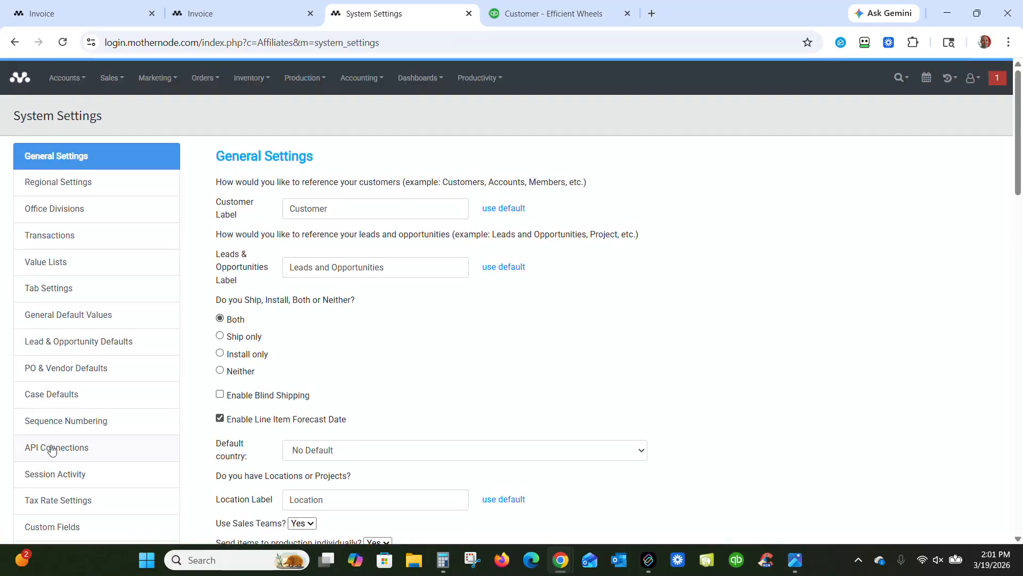
{"action": "left_click", "coordinate": [51, 447]}
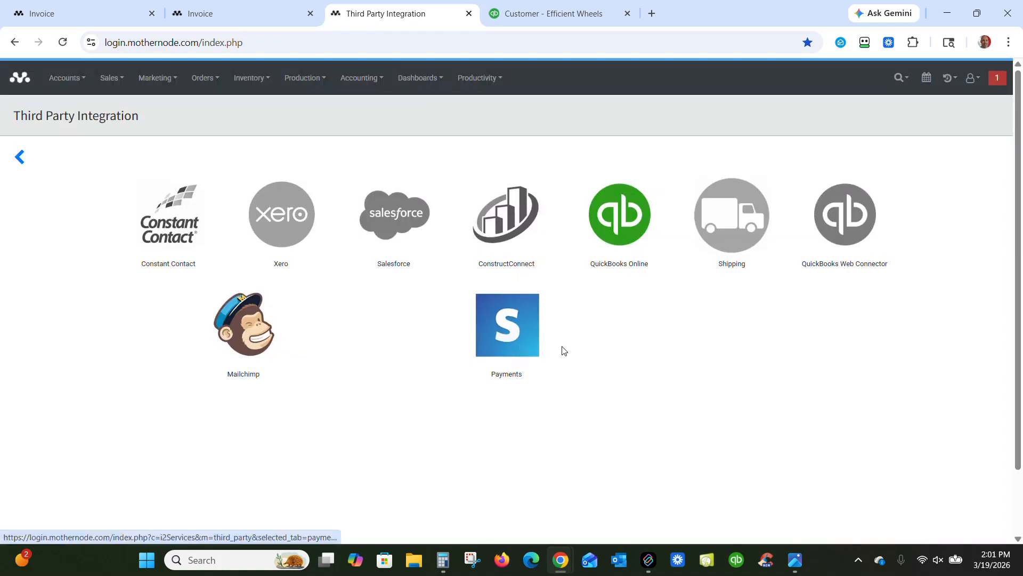
{"action": "left_click", "coordinate": [623, 224]}
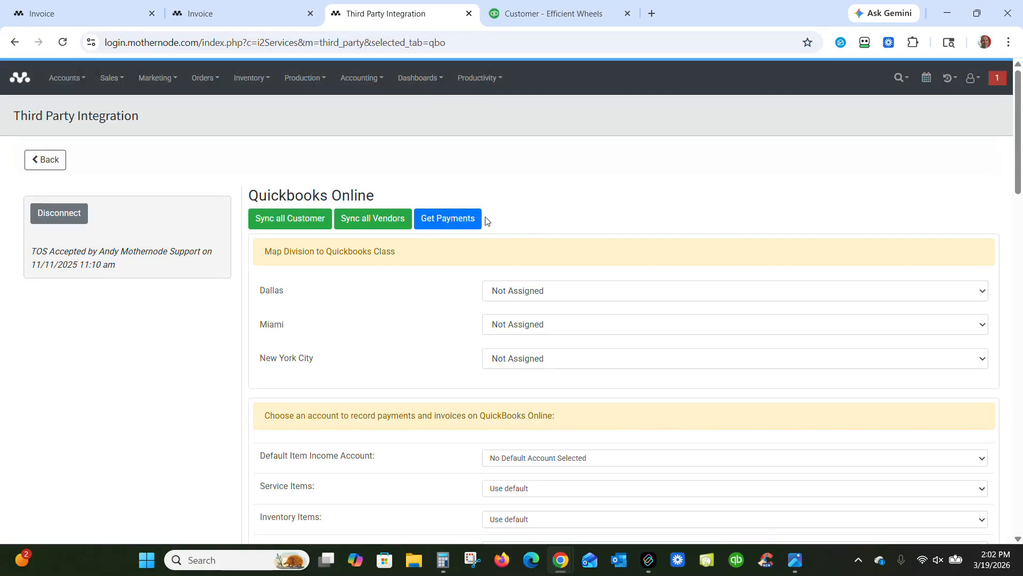
- Map the Dallas, Miami and New York City divisions to the QuickBooks classes of the same names
{"action": "scroll", "coordinate": [611, 222], "scroll_direction": "down", "scroll_amount": 1}
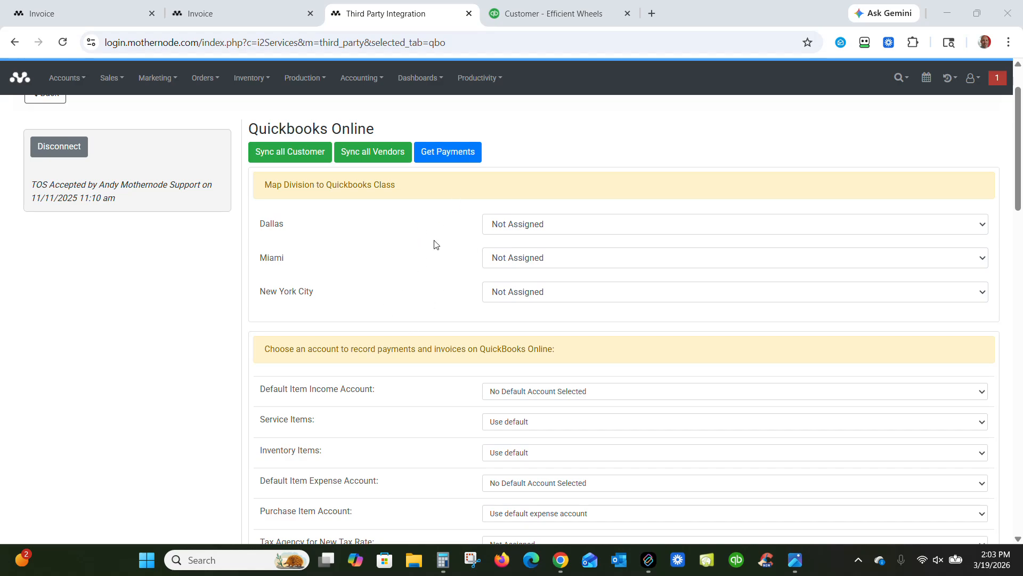
{"action": "left_click", "coordinate": [536, 226]}
{"action": "left_click", "coordinate": [510, 260]}
{"action": "left_click", "coordinate": [523, 258]}
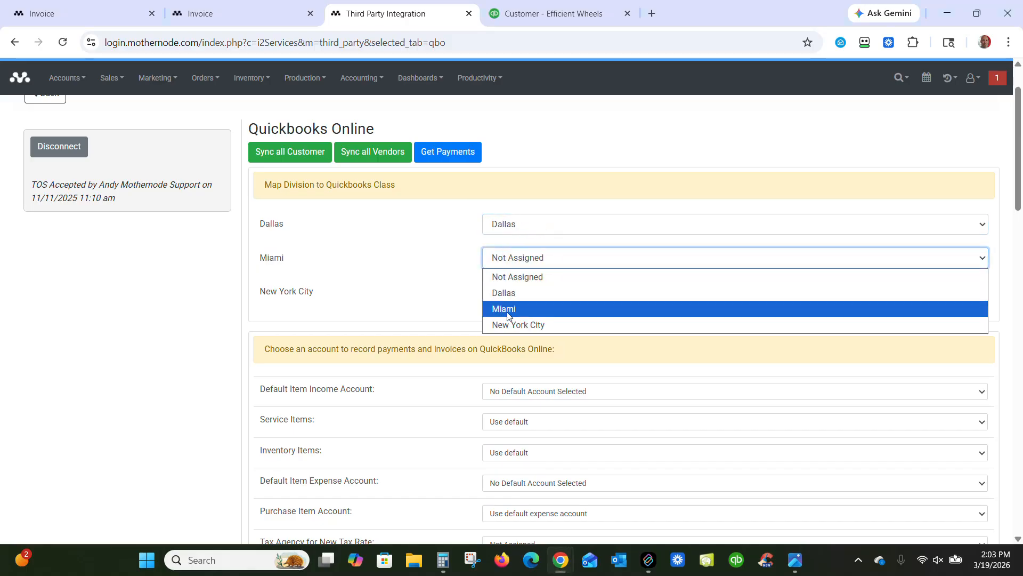
{"action": "left_click", "coordinate": [508, 315]}
{"action": "left_click", "coordinate": [521, 294]}
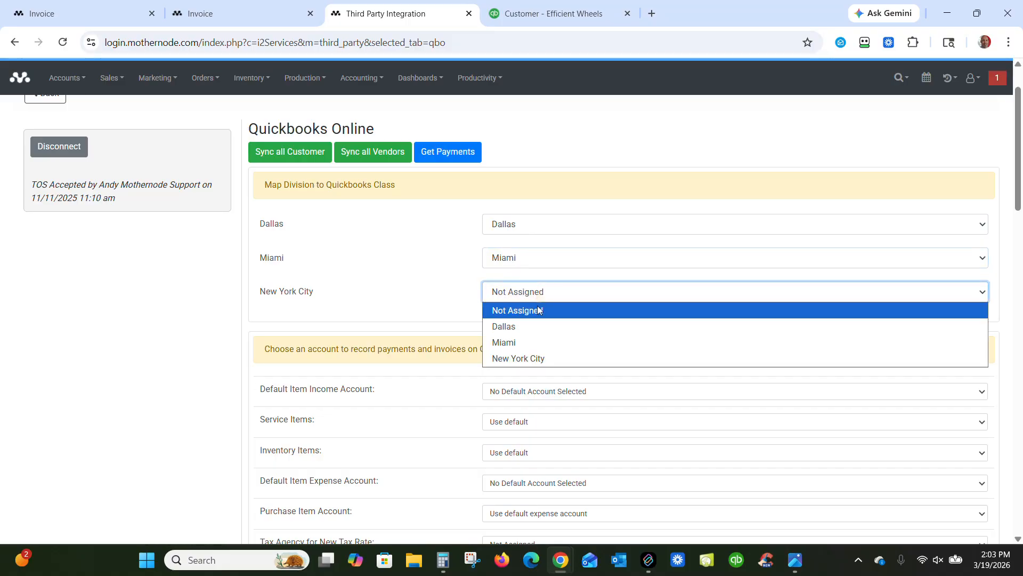
{"action": "left_click", "coordinate": [518, 343]}
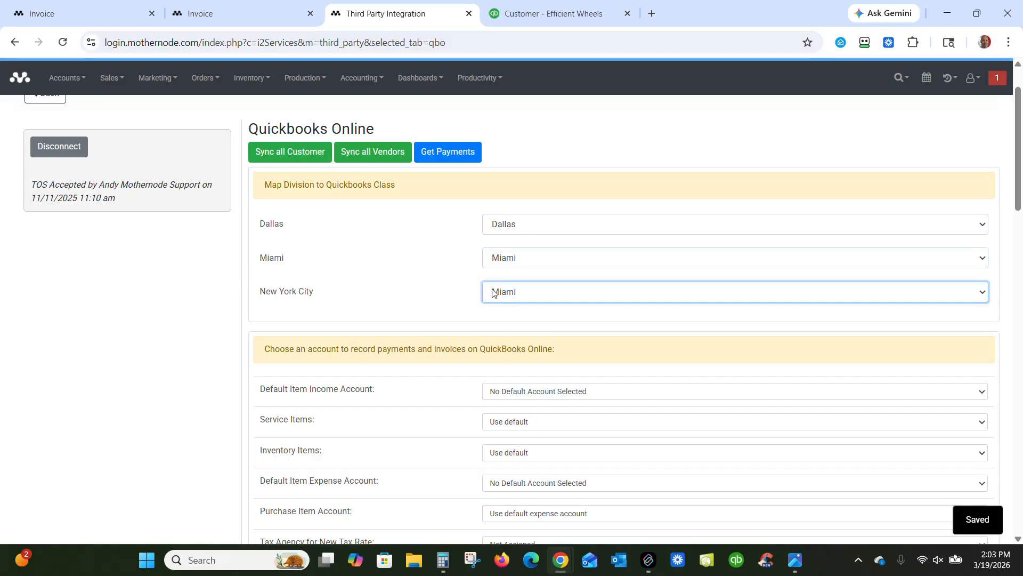
{"action": "left_click", "coordinate": [492, 292]}
{"action": "left_click", "coordinate": [520, 358]}
{"action": "left_click", "coordinate": [431, 264]}
- Look over the account settings for payments and invoices, and examine the product and service lines of invoice 933 in QuickBooks
{"action": "scroll", "coordinate": [432, 266], "scroll_direction": "down", "scroll_amount": 3}
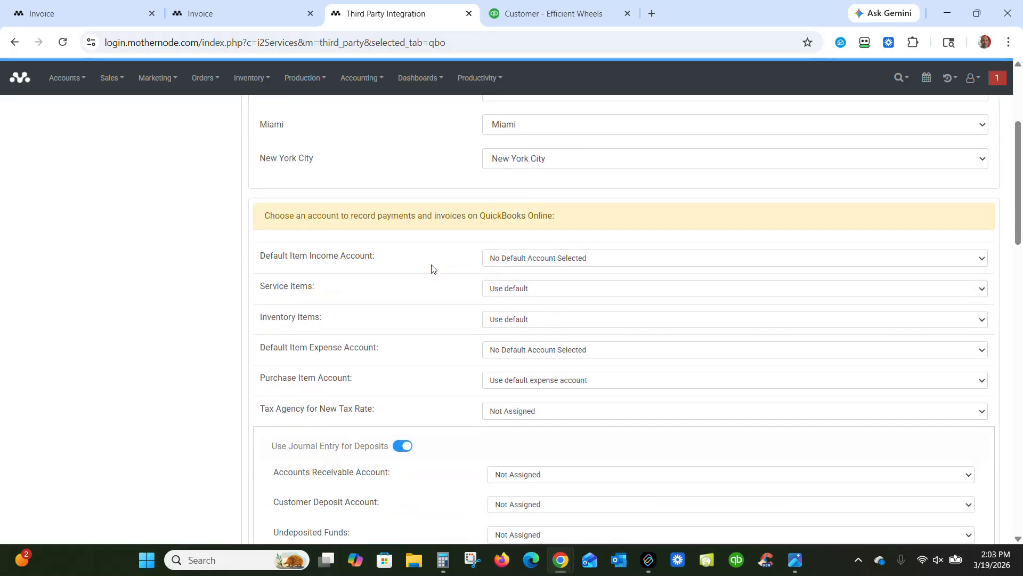
{"action": "scroll", "coordinate": [432, 269], "scroll_direction": "down", "scroll_amount": 1}
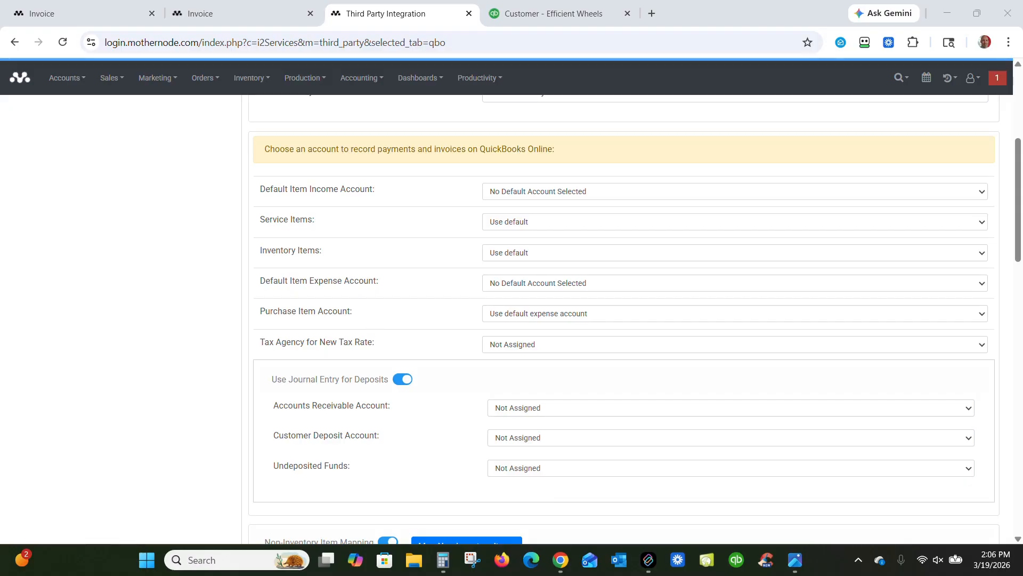
{"action": "key", "text": "ctrl+Tab"}
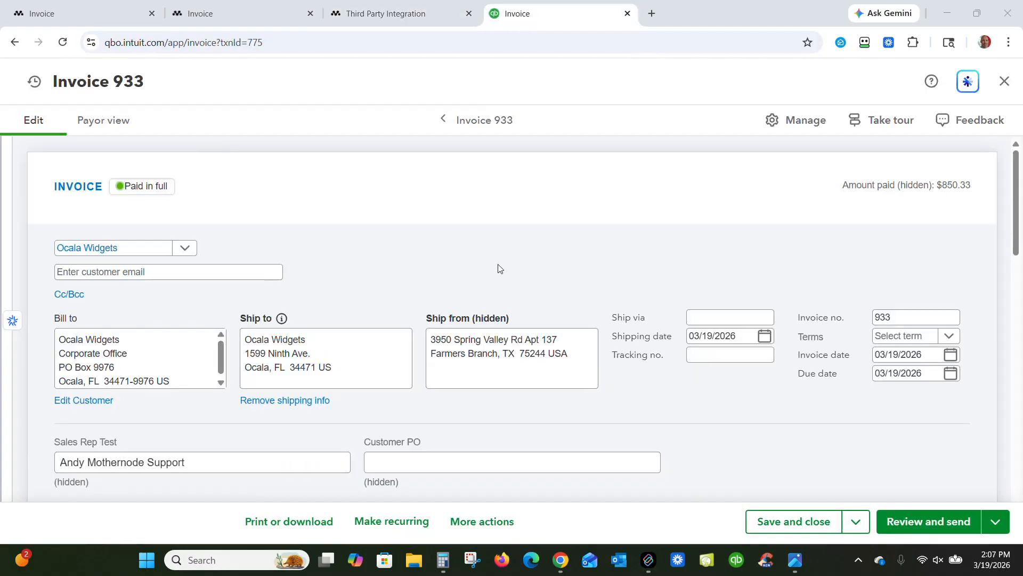
{"action": "scroll", "coordinate": [580, 268], "scroll_direction": "down", "scroll_amount": 8}
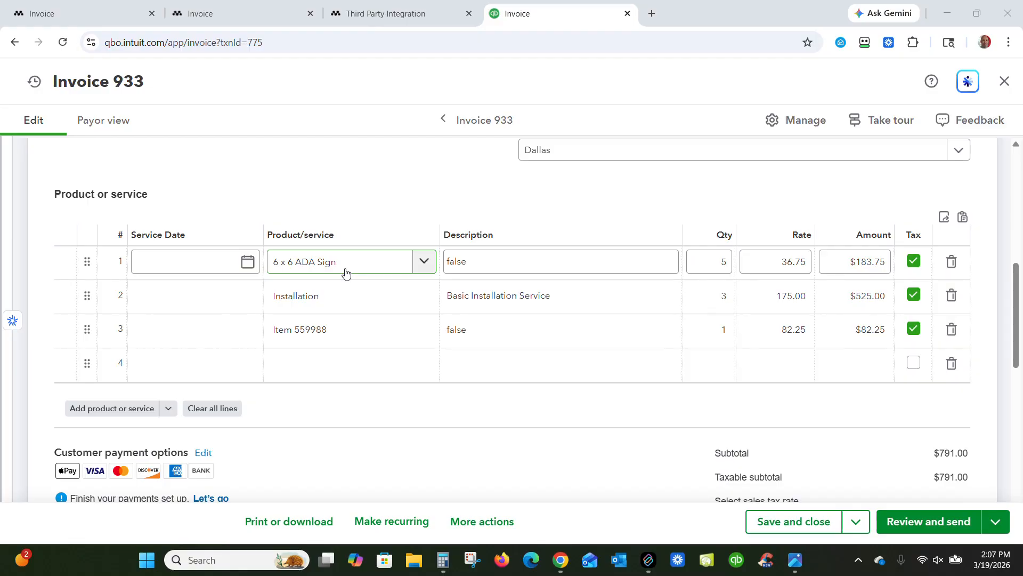
- Back in Mothernode's integration settings, view the income account choices for default items, service items and inventory items
{"action": "left_click", "coordinate": [404, 15]}
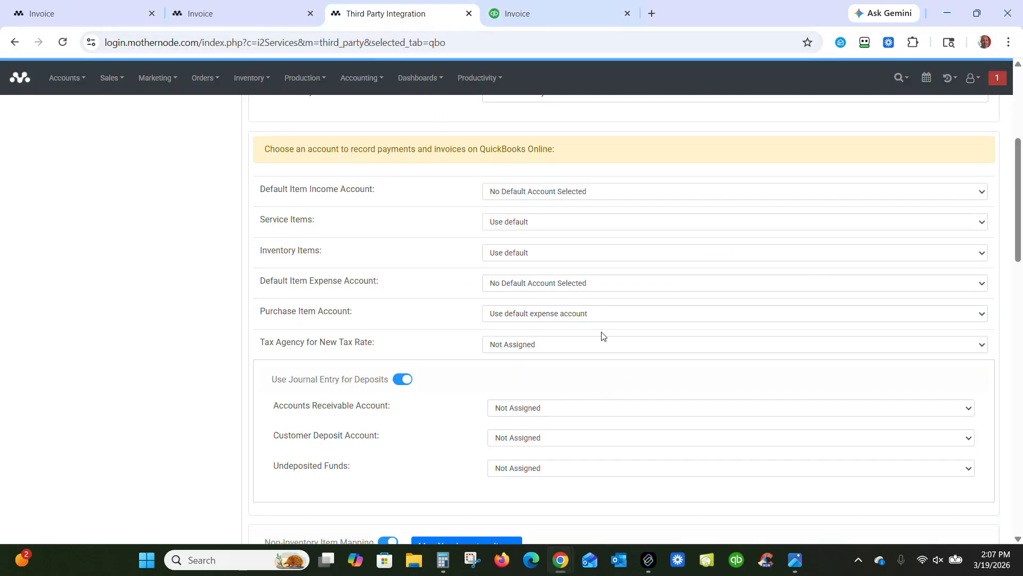
{"action": "left_click", "coordinate": [578, 195]}
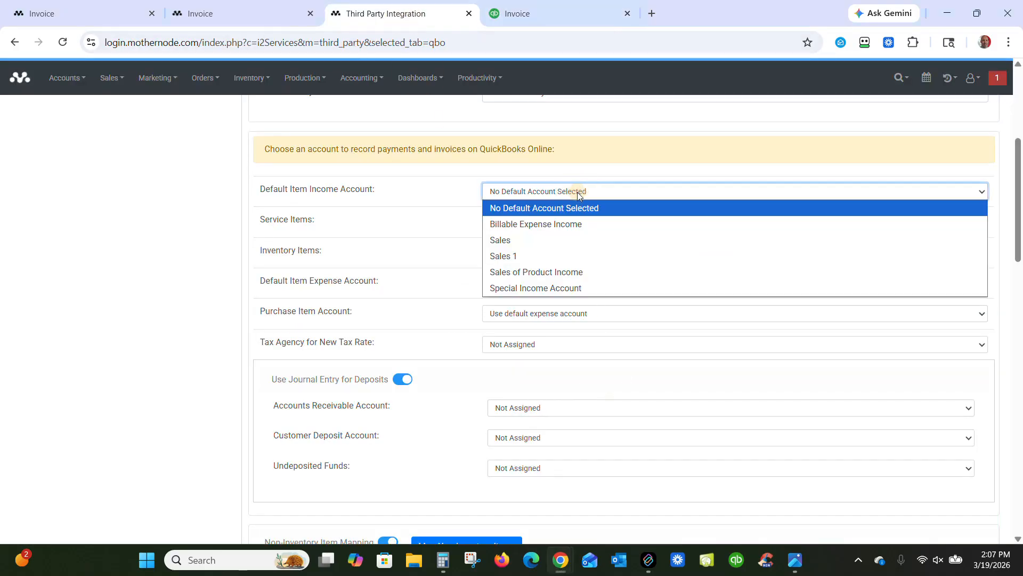
{"action": "left_click", "coordinate": [442, 236]}
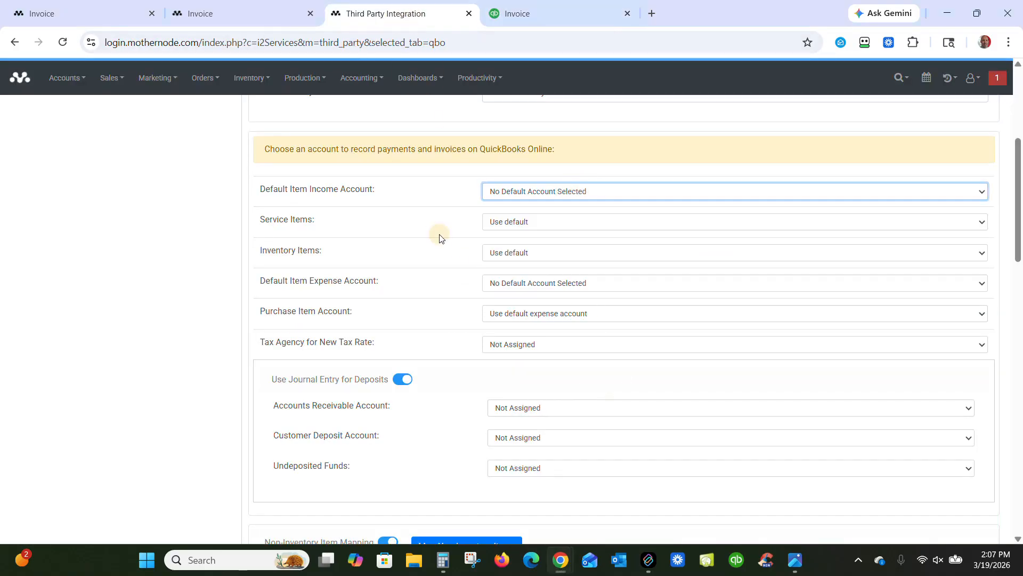
{"action": "left_click", "coordinate": [530, 224]}
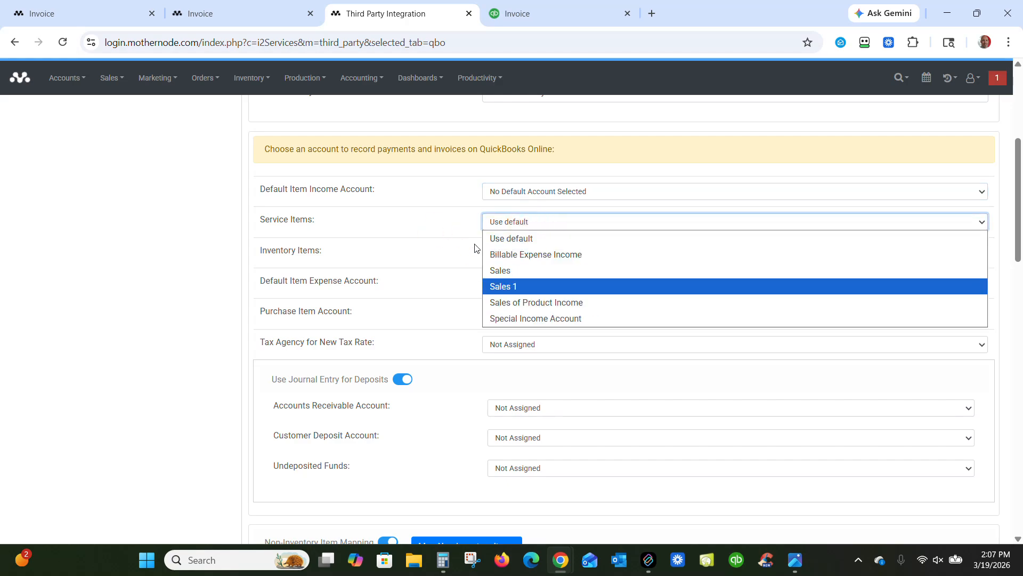
{"action": "left_click", "coordinate": [432, 231]}
{"action": "left_click", "coordinate": [505, 256]}
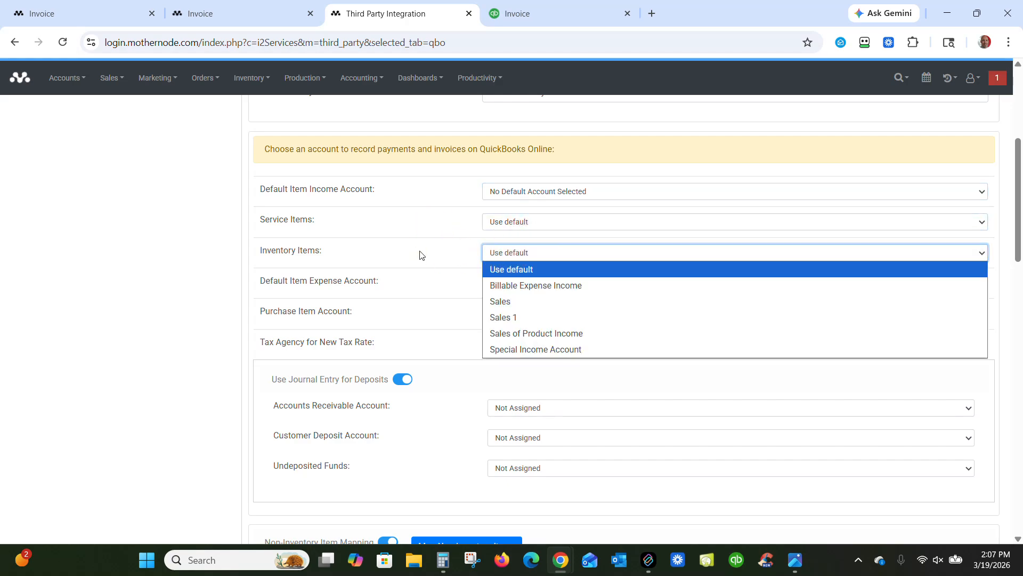
{"action": "left_click", "coordinate": [421, 254]}
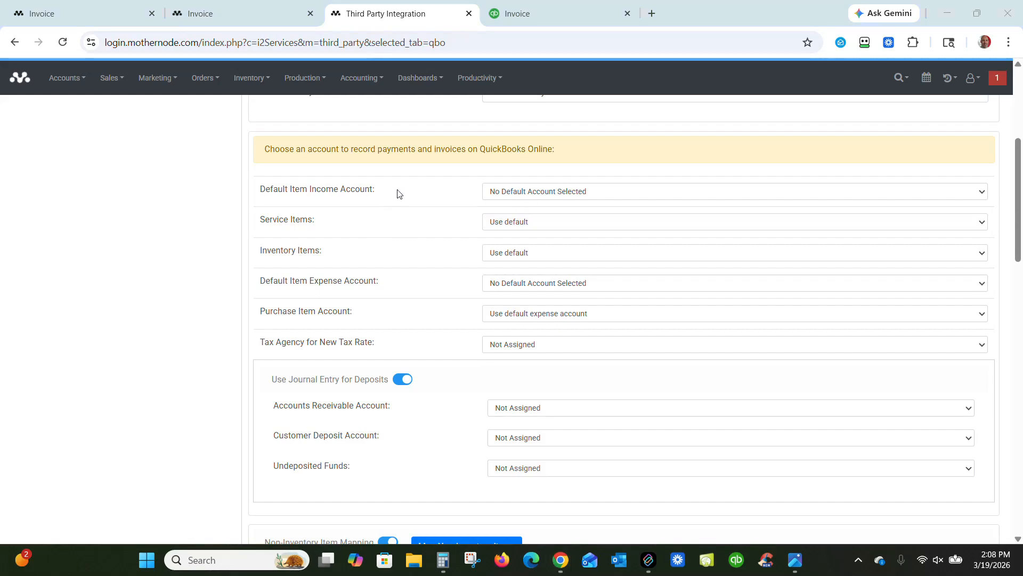
- Set the default item income account to Sales of Product Income and leave service items on Use default
{"action": "left_click", "coordinate": [569, 193]}
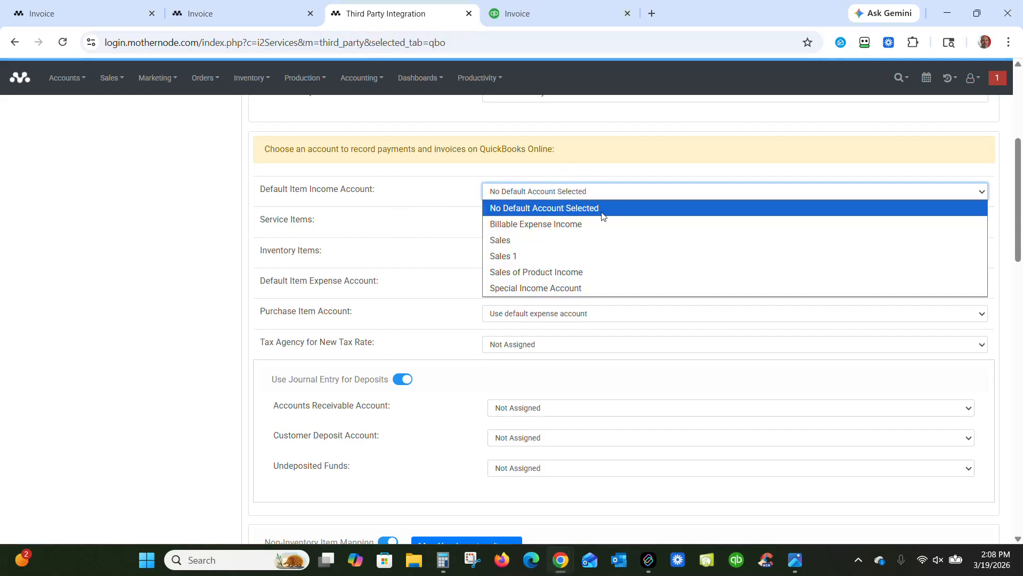
{"action": "left_click", "coordinate": [565, 271]}
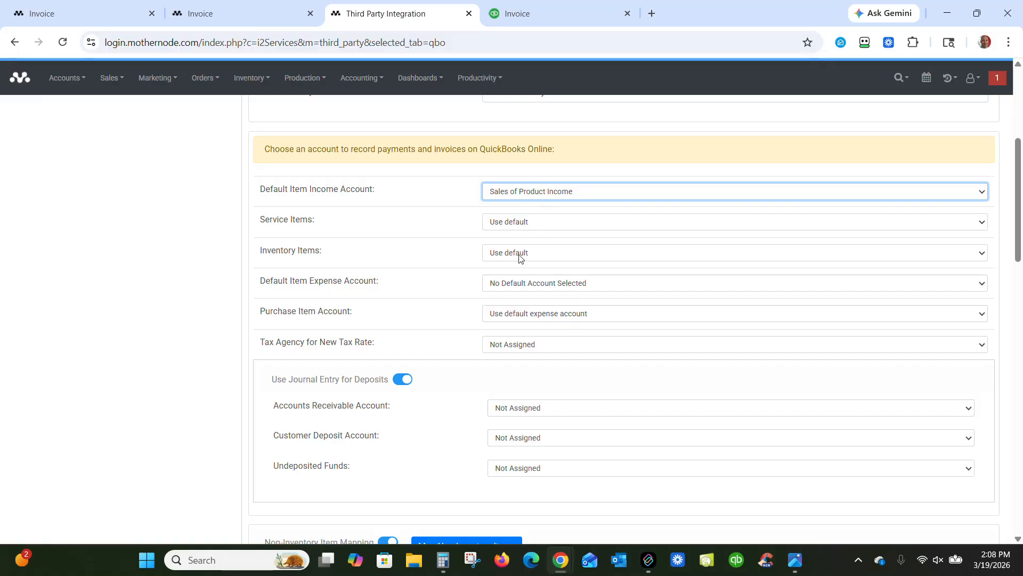
{"action": "left_click", "coordinate": [499, 225]}
{"action": "left_click", "coordinate": [497, 223]}
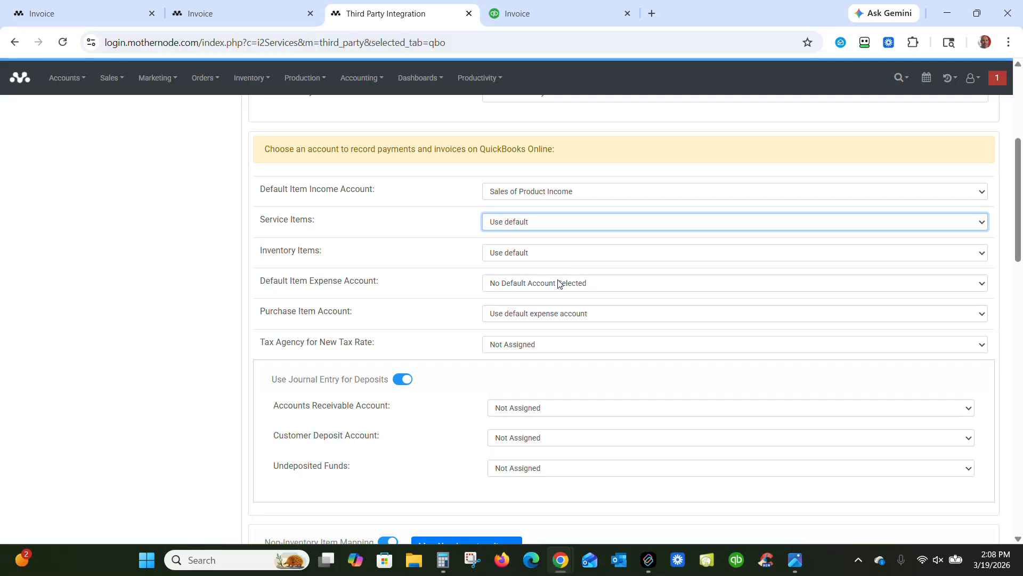
- Set the default item expense account to Cost of goods sold
{"action": "scroll", "coordinate": [456, 307], "scroll_direction": "down", "scroll_amount": 1}
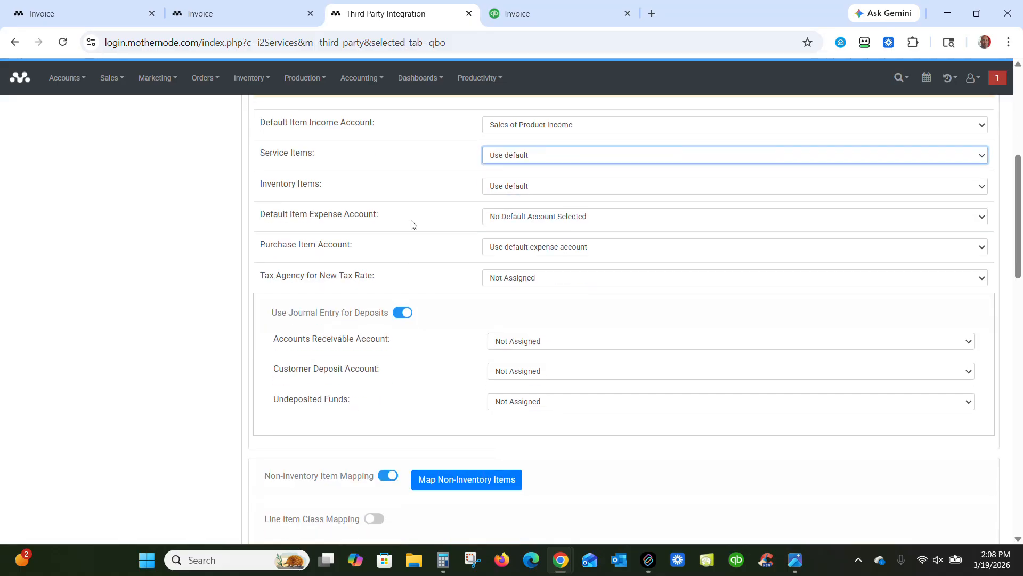
{"action": "left_click", "coordinate": [561, 219]}
{"action": "left_click", "coordinate": [516, 251]}
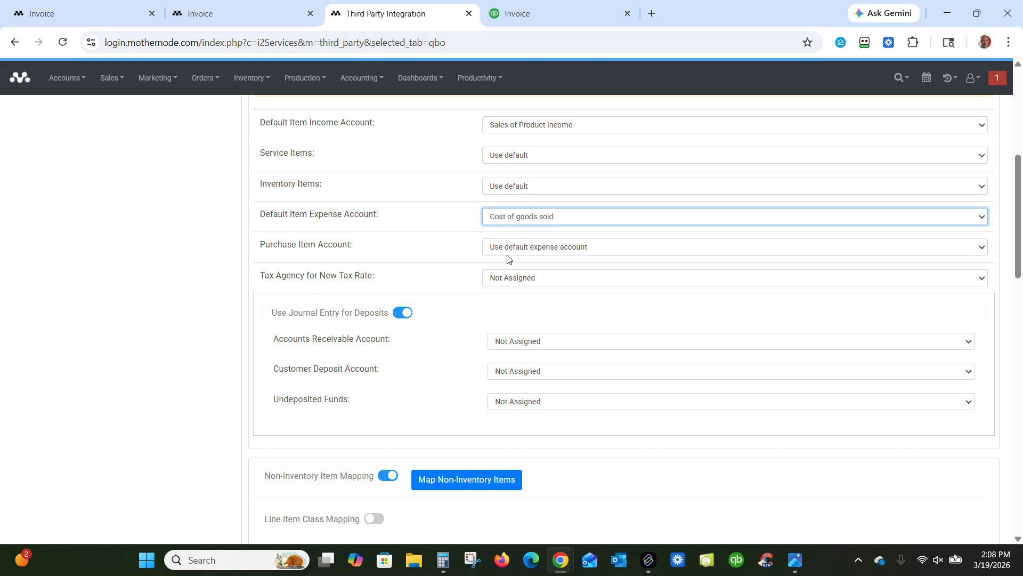
{"action": "scroll", "coordinate": [507, 260], "scroll_direction": "down", "scroll_amount": 1}
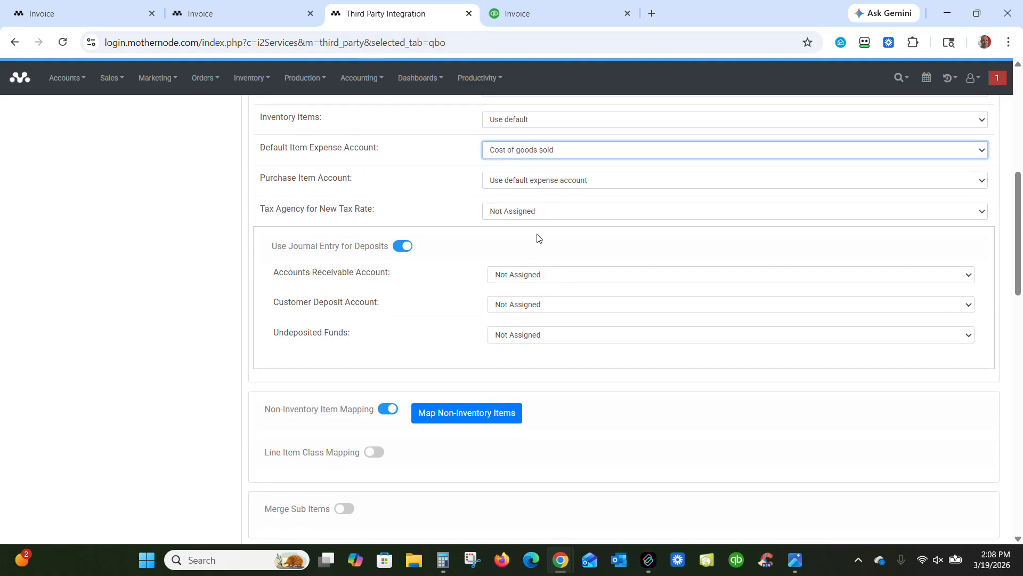
- Look over the tax agency choices and set the tax agency for new tax rates to Texas State Comptroller
{"action": "left_click", "coordinate": [517, 215]}
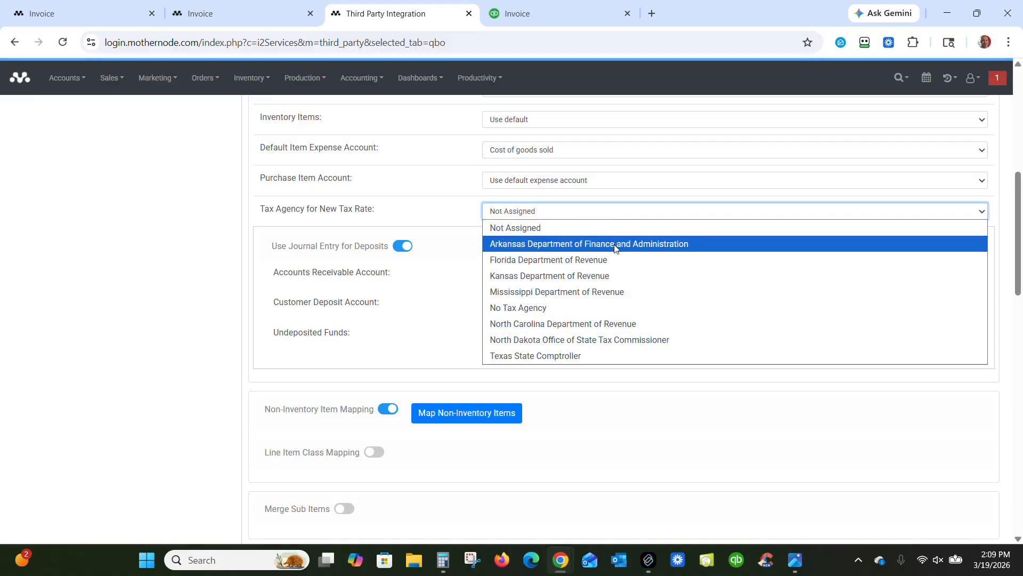
{"action": "left_click", "coordinate": [515, 227]}
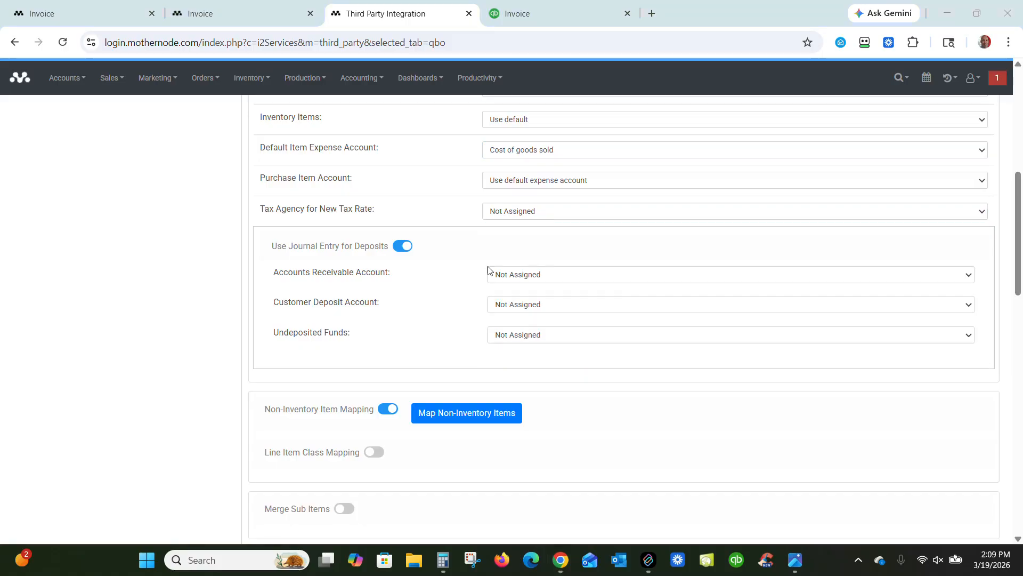
{"action": "left_click", "coordinate": [545, 215]}
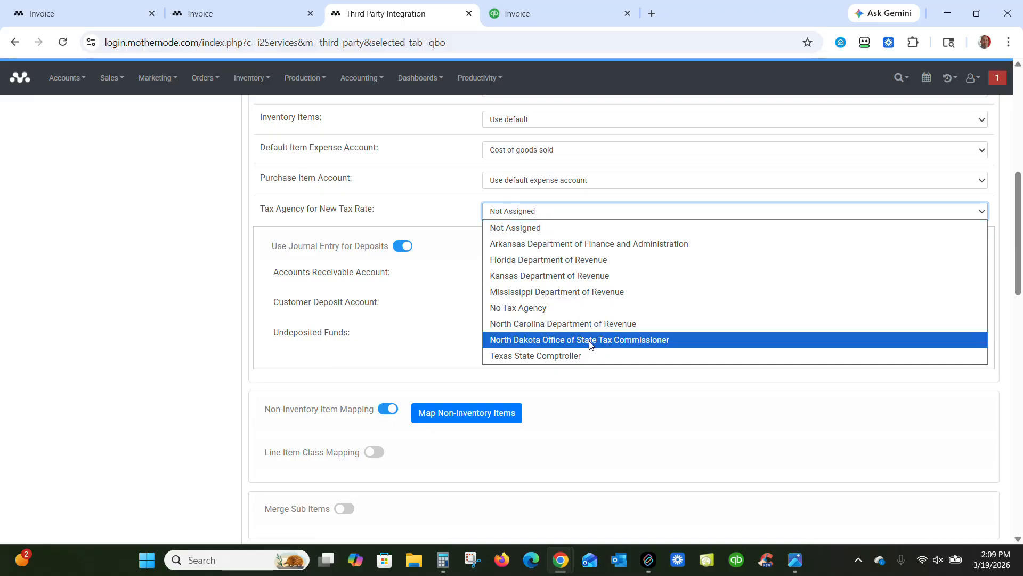
{"action": "left_click", "coordinate": [546, 360]}
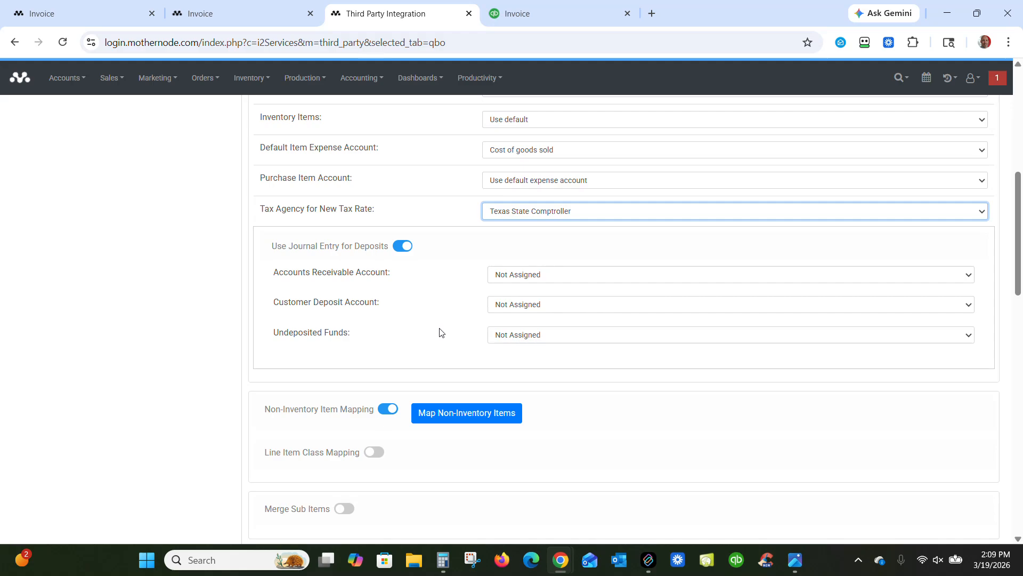
- Toggle journal entries for deposits off and back on, and set the accounts receivable account to Accounts Receivable (A/R)
{"action": "left_click", "coordinate": [400, 246]}
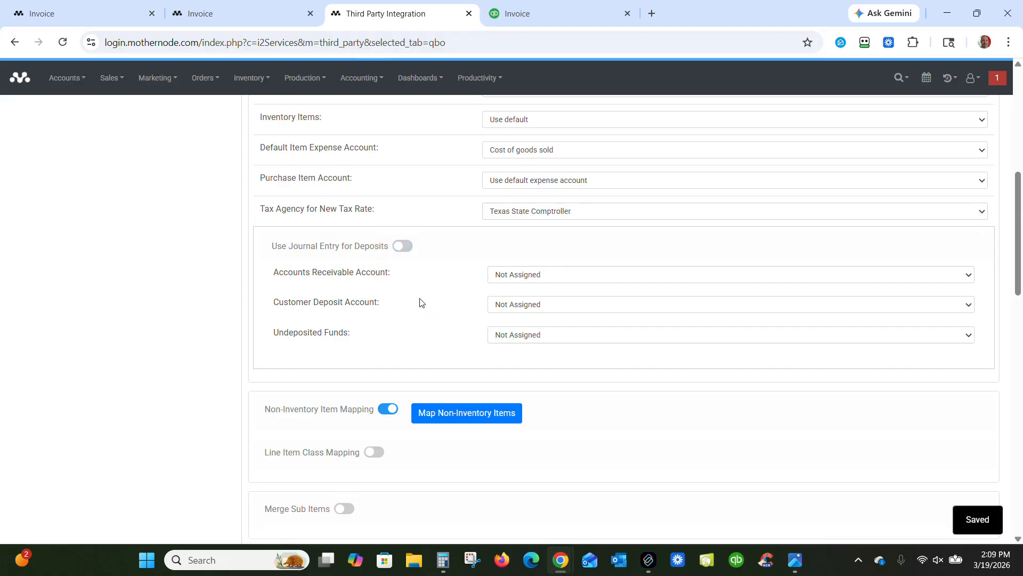
{"action": "left_click", "coordinate": [404, 246]}
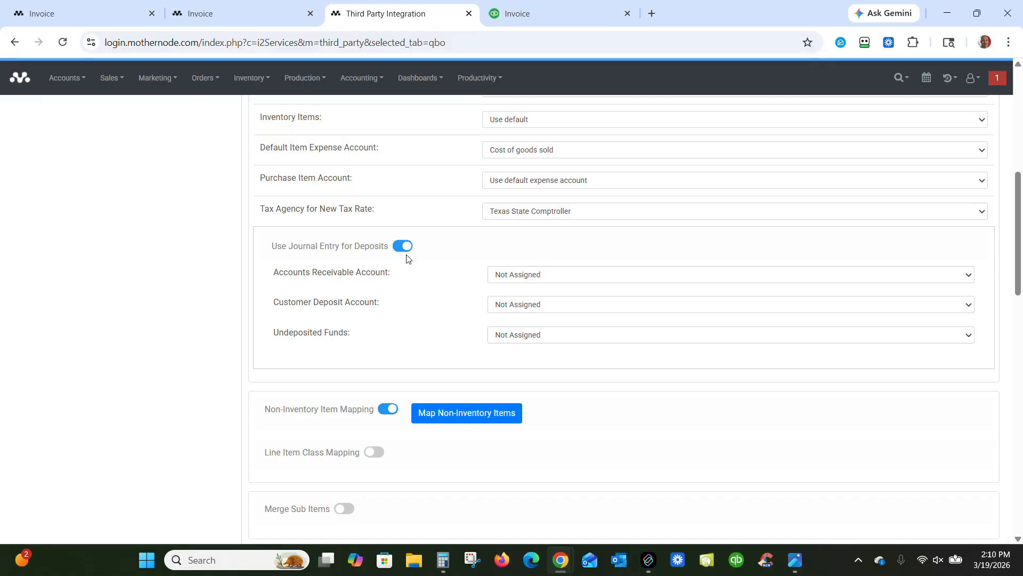
{"action": "left_click", "coordinate": [404, 253]}
{"action": "left_click", "coordinate": [405, 252]}
{"action": "left_click", "coordinate": [533, 276]}
{"action": "left_click", "coordinate": [525, 307]}
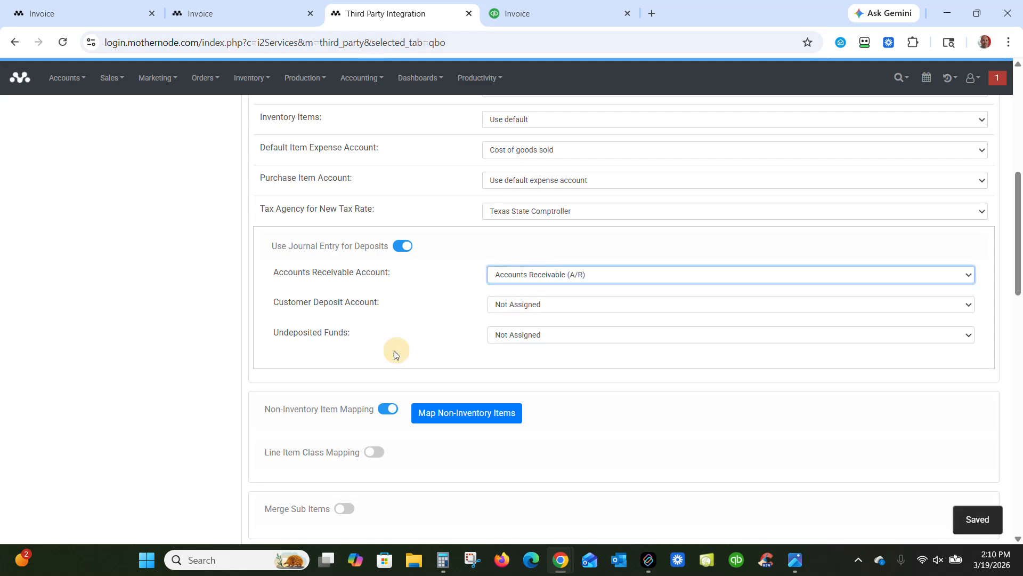
- For deposit journal entries, set the customer deposit account to Customer Deposit and the undeposited funds account to Undeposited Funds
{"action": "left_click", "coordinate": [537, 305]}
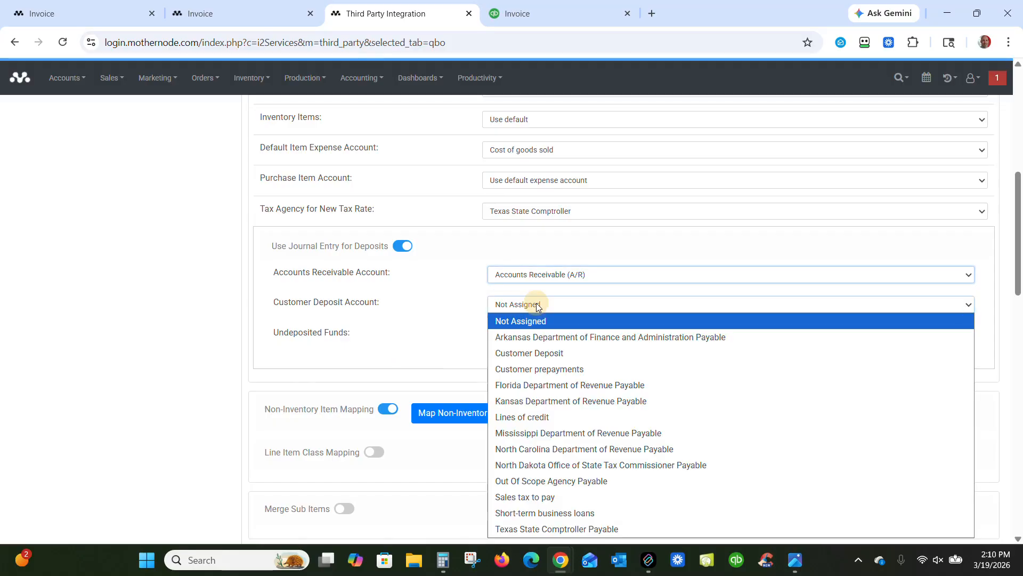
{"action": "left_click", "coordinate": [529, 352]}
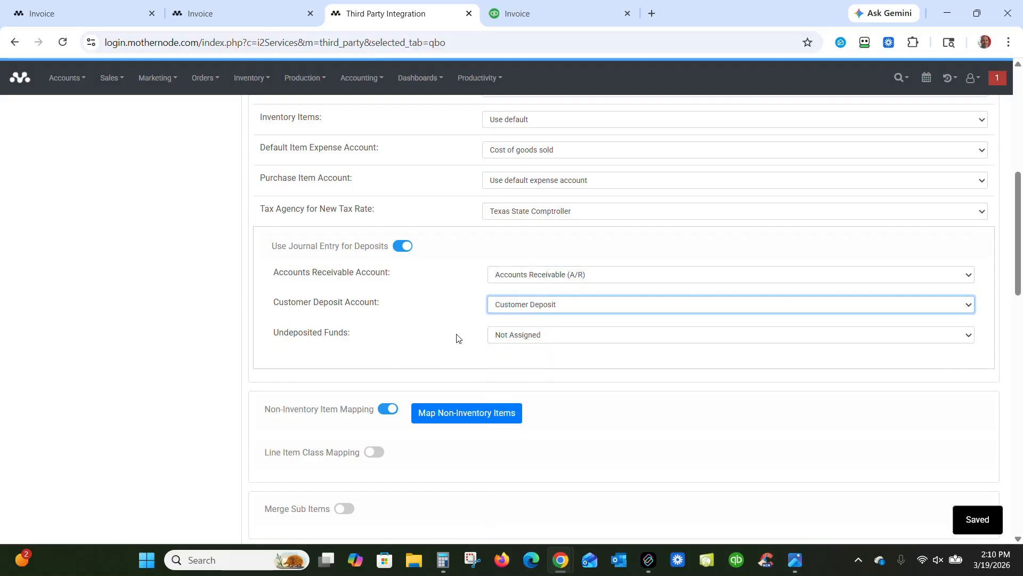
{"action": "left_click", "coordinate": [518, 336]}
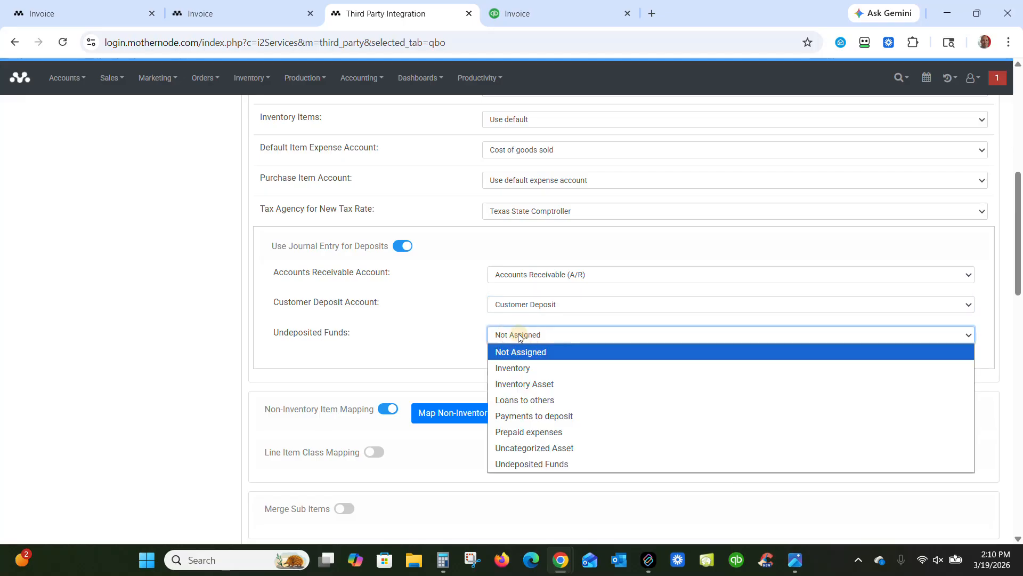
{"action": "left_click", "coordinate": [568, 465]}
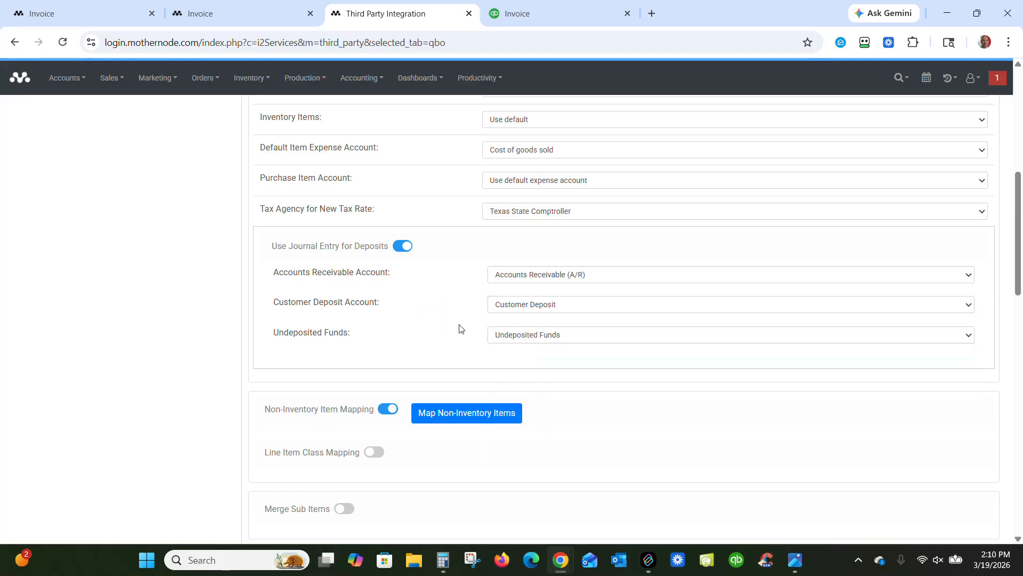
- Open the non-inventory item mapping, look through which items are selected in the list, and close it
{"action": "scroll", "coordinate": [661, 391], "scroll_direction": "down", "scroll_amount": 3}
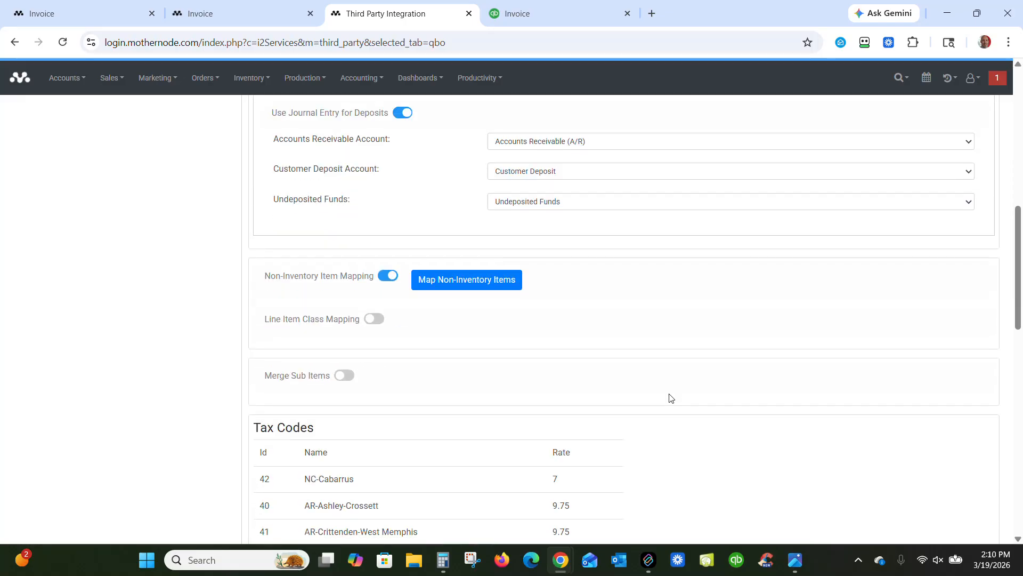
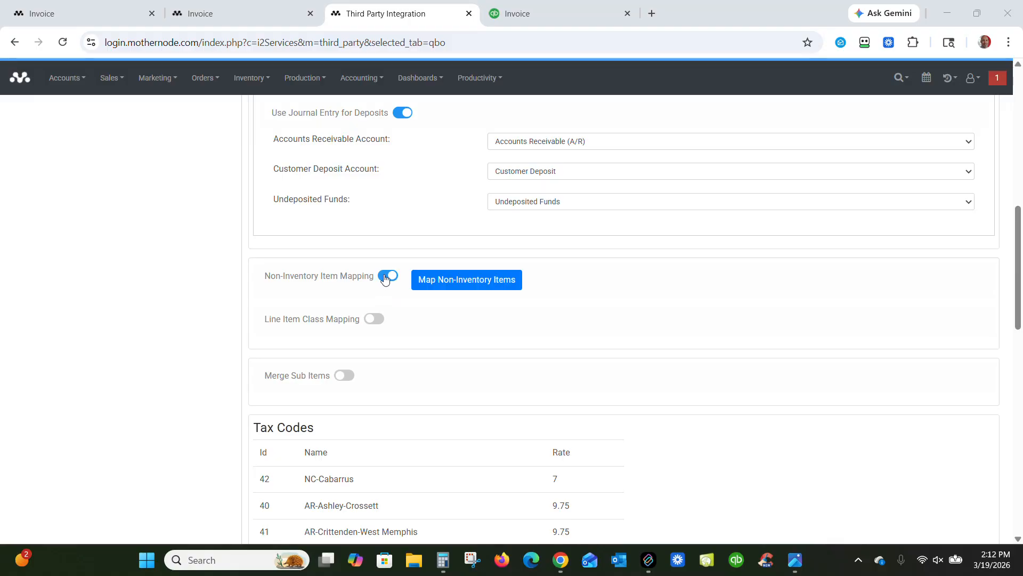
{"action": "left_click", "coordinate": [468, 282]}
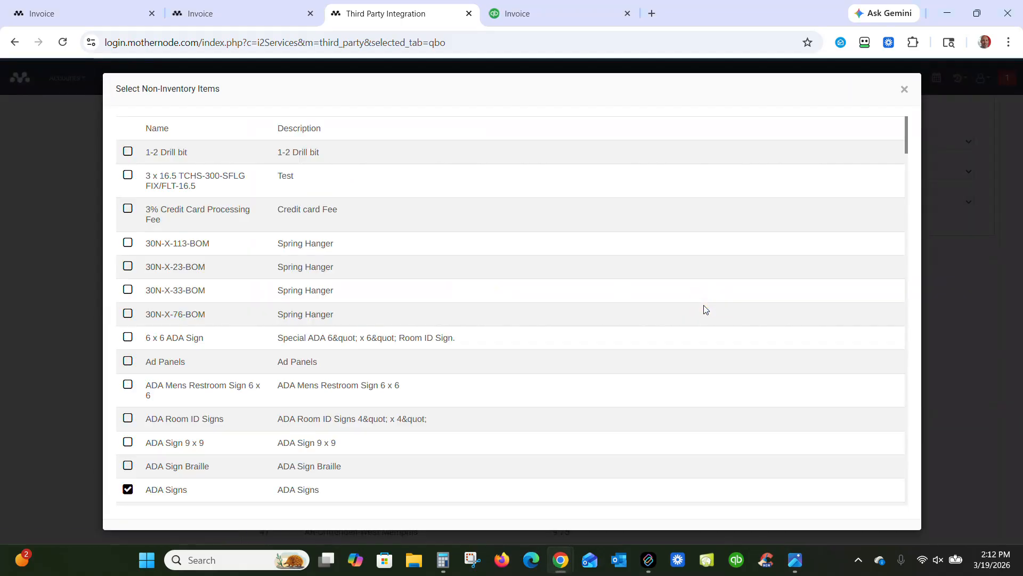
{"action": "scroll", "coordinate": [706, 310], "scroll_direction": "down", "scroll_amount": 3}
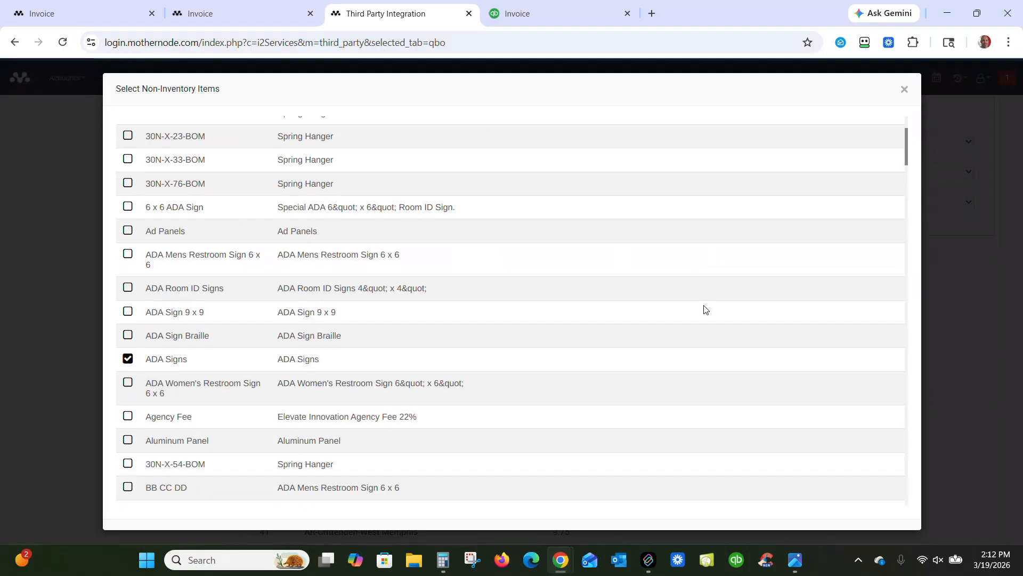
{"action": "scroll", "coordinate": [706, 312], "scroll_direction": "down", "scroll_amount": 2}
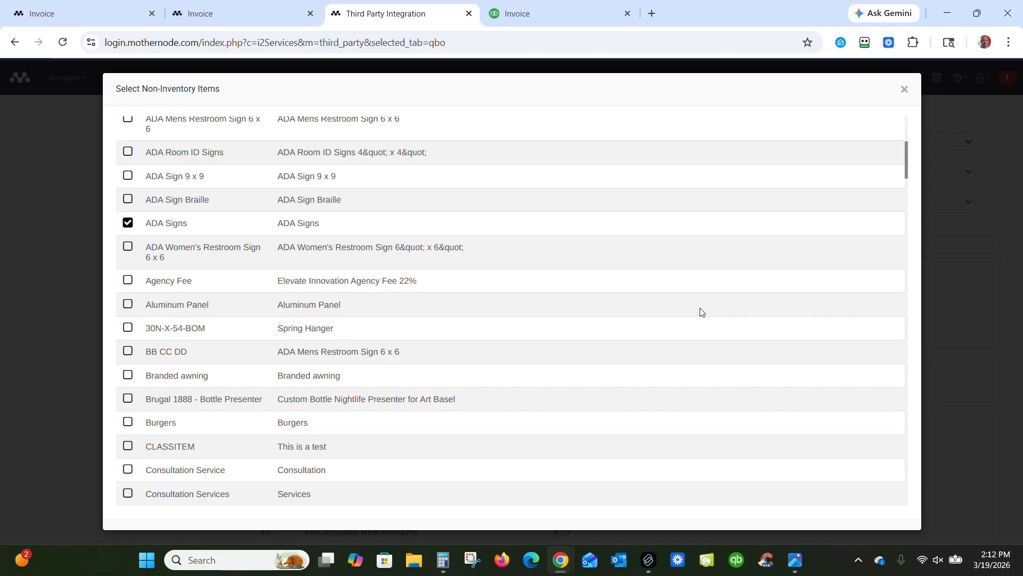
{"action": "scroll", "coordinate": [703, 312], "scroll_direction": "down", "scroll_amount": 1}
{"action": "scroll", "coordinate": [702, 312], "scroll_direction": "down", "scroll_amount": 3}
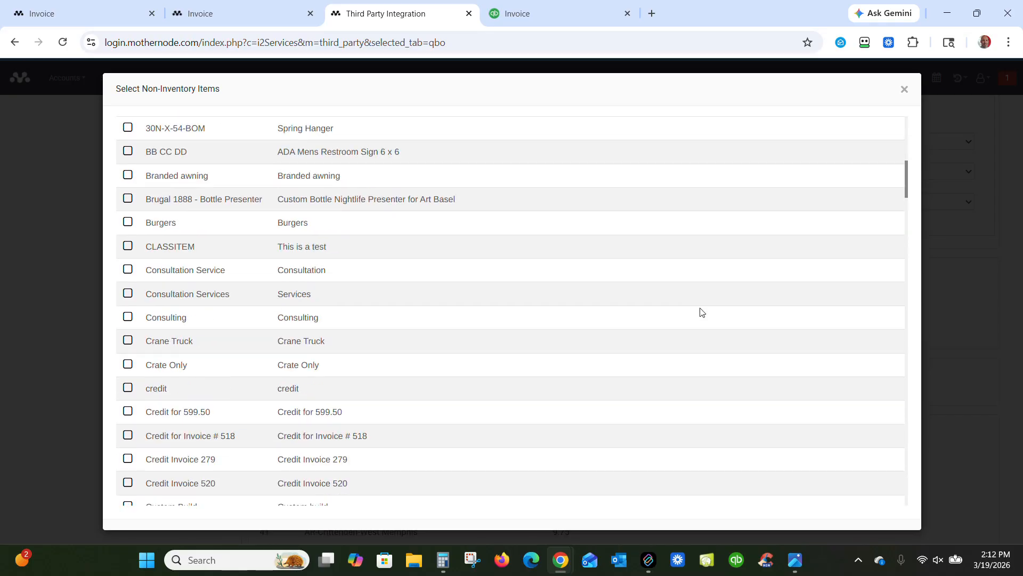
{"action": "scroll", "coordinate": [702, 311], "scroll_direction": "up", "scroll_amount": 5}
{"action": "scroll", "coordinate": [701, 311], "scroll_direction": "up", "scroll_amount": 3}
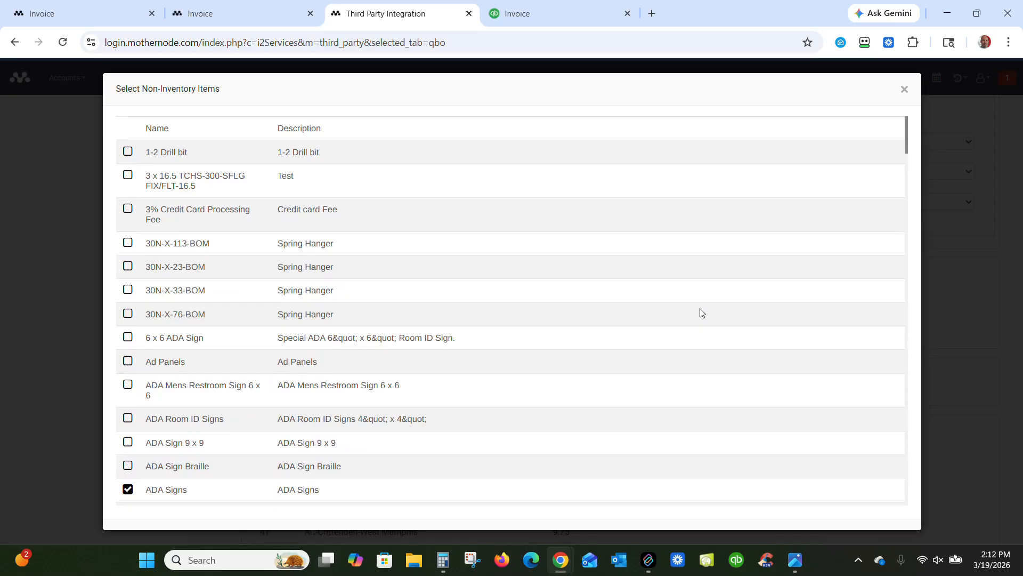
{"action": "scroll", "coordinate": [701, 312], "scroll_direction": "down", "scroll_amount": 6}
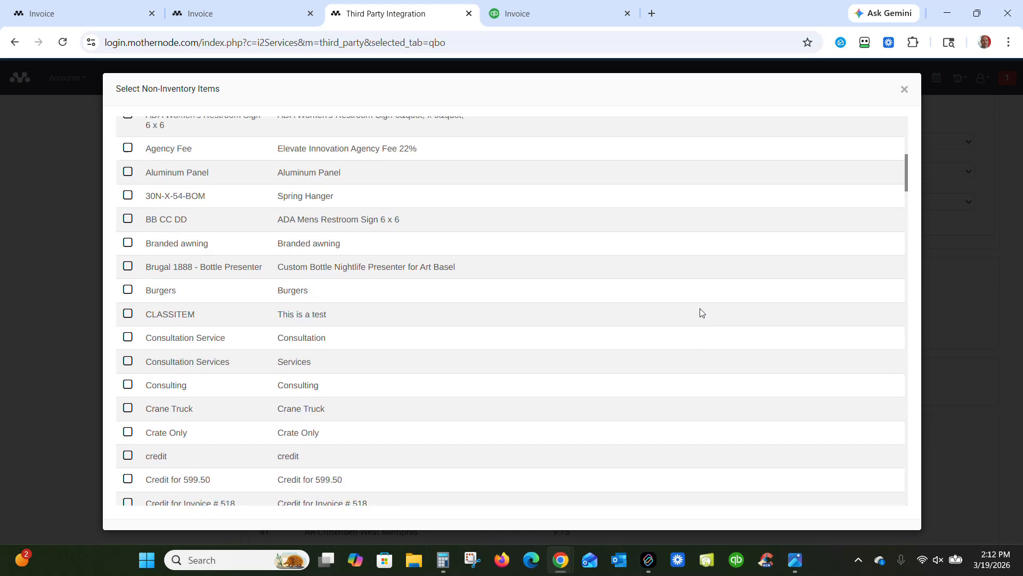
{"action": "scroll", "coordinate": [702, 316], "scroll_direction": "up", "scroll_amount": 7}
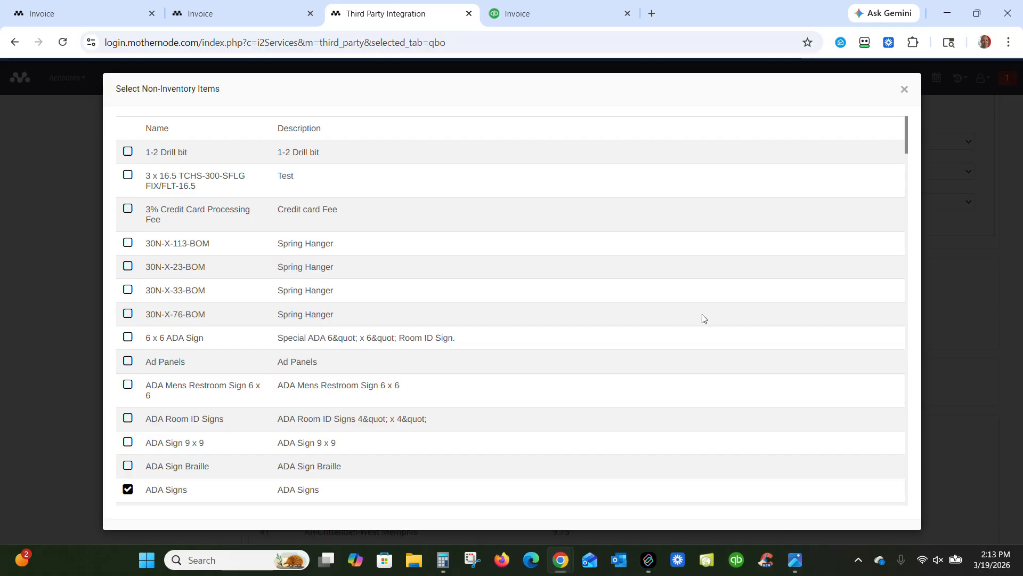
{"action": "scroll", "coordinate": [702, 314], "scroll_direction": "down", "scroll_amount": 5}
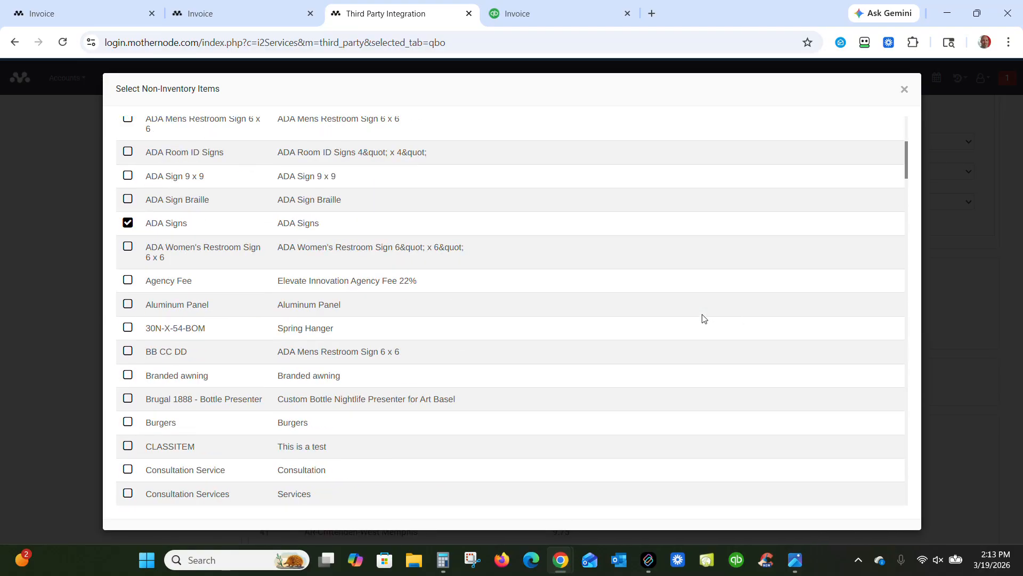
{"action": "scroll", "coordinate": [702, 319], "scroll_direction": "down", "scroll_amount": 10}
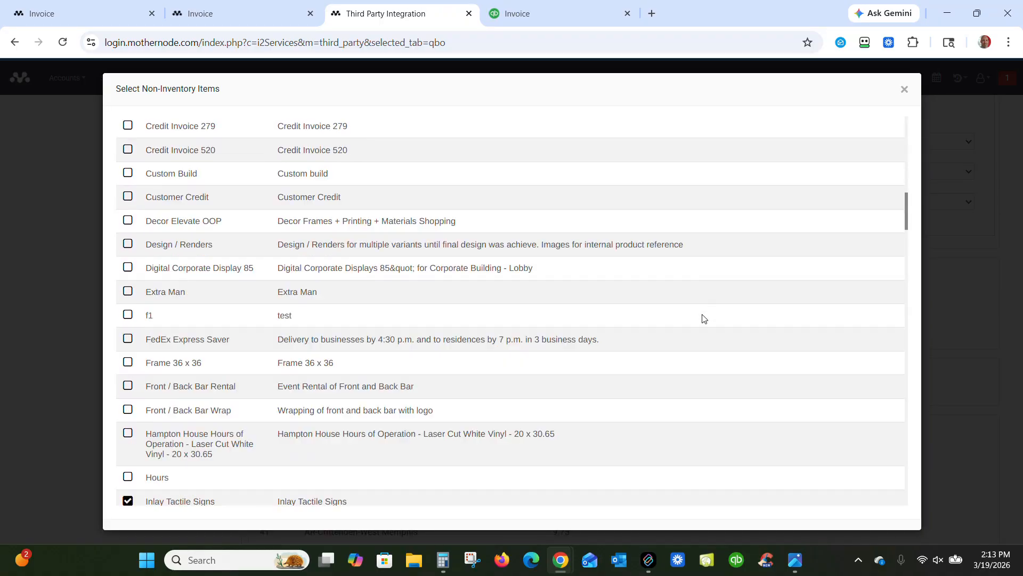
{"action": "scroll", "coordinate": [704, 318], "scroll_direction": "down", "scroll_amount": 10}
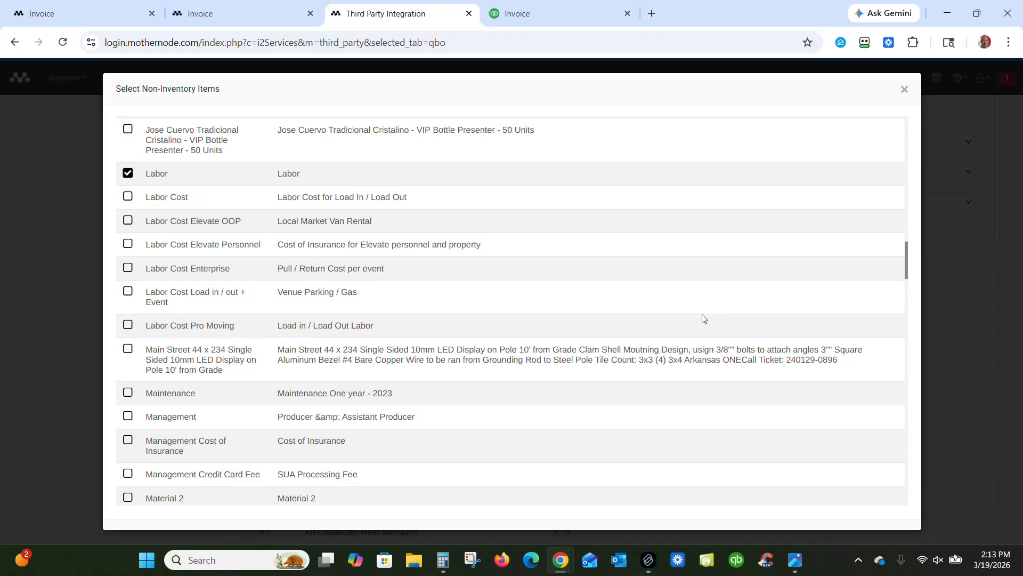
{"action": "scroll", "coordinate": [704, 319], "scroll_direction": "down", "scroll_amount": 2}
{"action": "scroll", "coordinate": [704, 318], "scroll_direction": "up", "scroll_amount": 20}
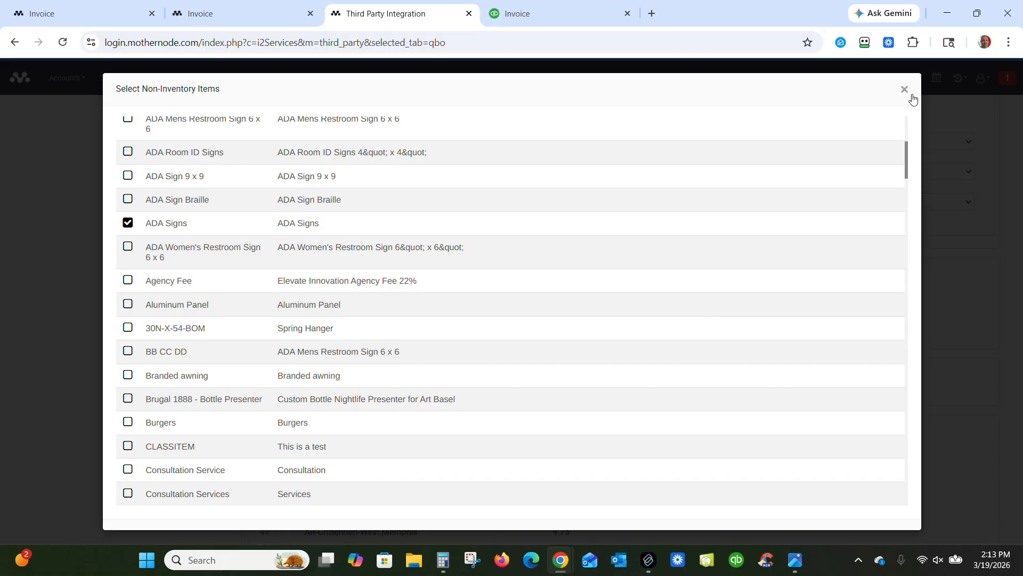
{"action": "left_click_drag", "start_coordinate": [909, 158], "coordinate": [809, 132]}
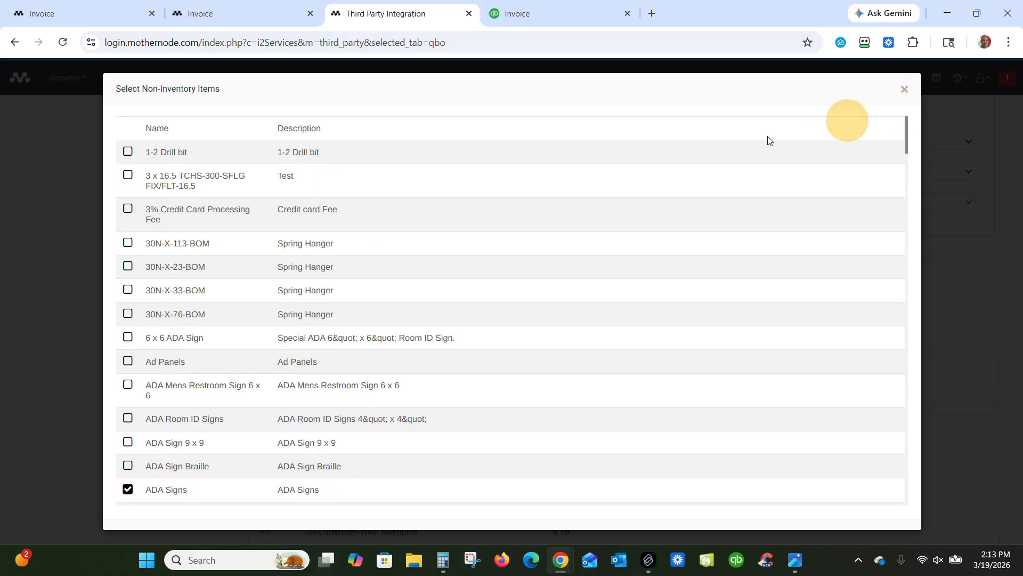
{"action": "left_click", "coordinate": [904, 90]}
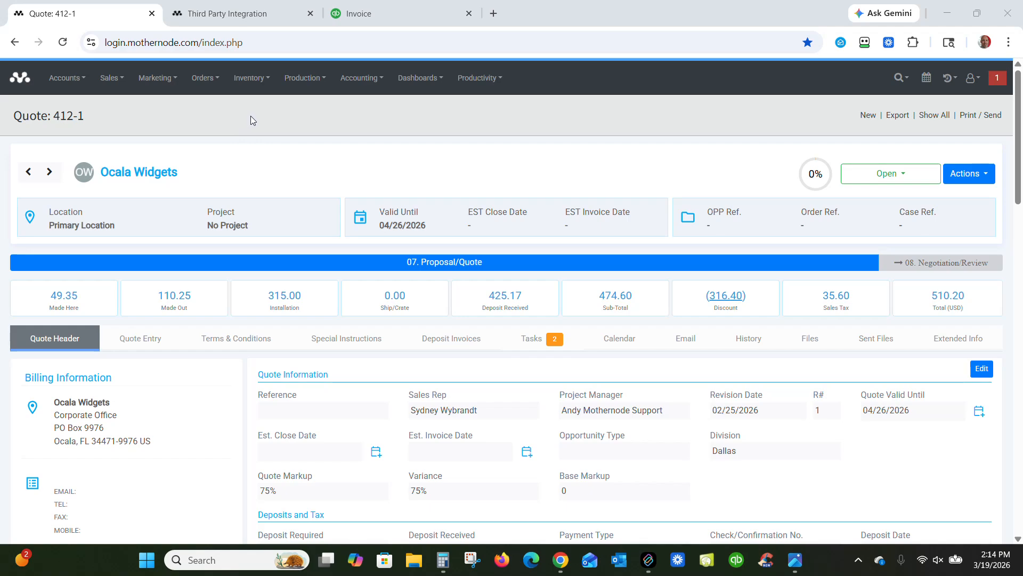
- In quote 412-1, show the quote entry lines and open the 6" x 6" ADA Sign item for editing
{"action": "scroll", "coordinate": [250, 118], "scroll_direction": "down", "scroll_amount": 3}
{"action": "left_click", "coordinate": [134, 203]}
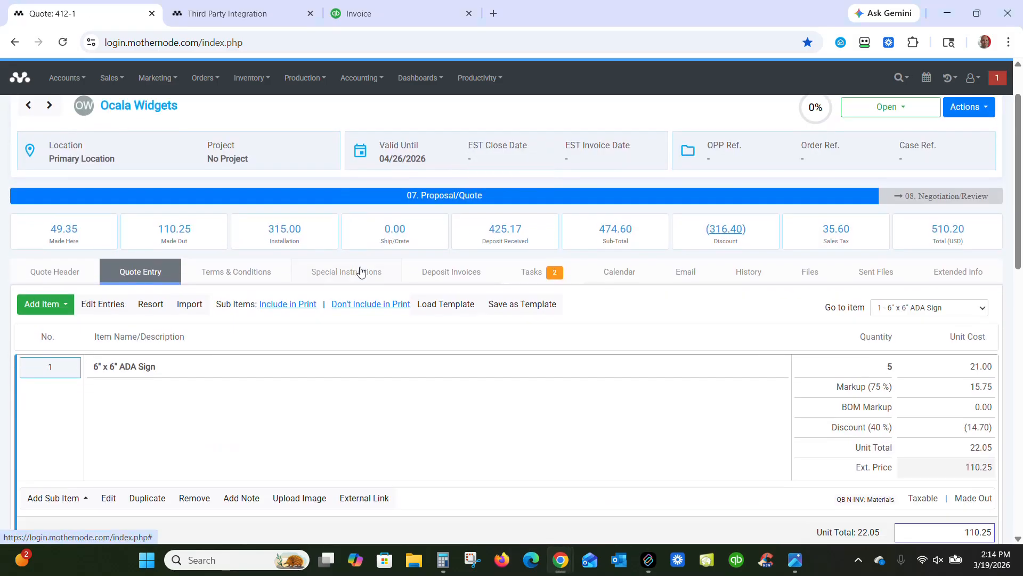
{"action": "scroll", "coordinate": [360, 271], "scroll_direction": "down", "scroll_amount": 1}
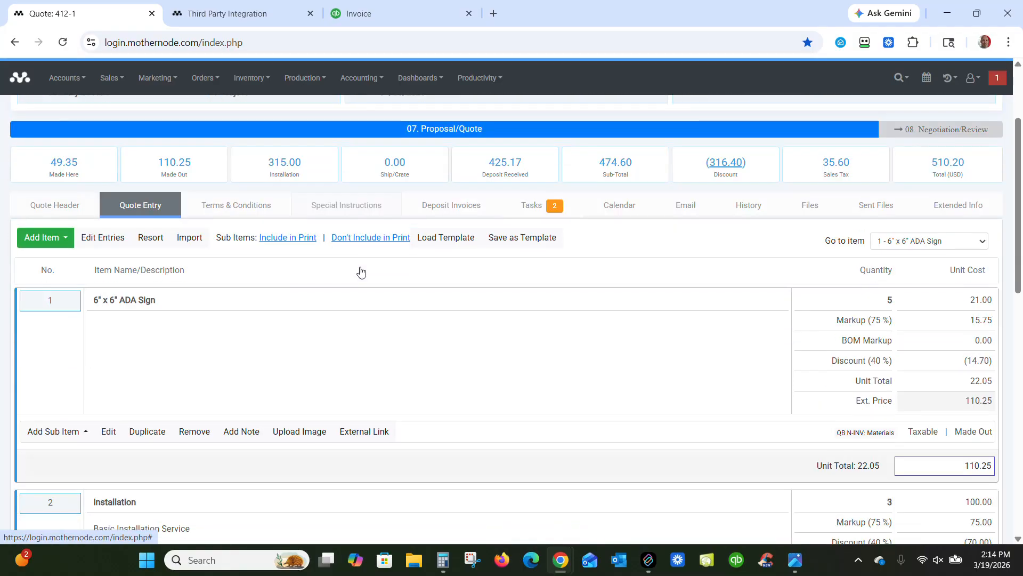
{"action": "scroll", "coordinate": [270, 321], "scroll_direction": "down", "scroll_amount": 1}
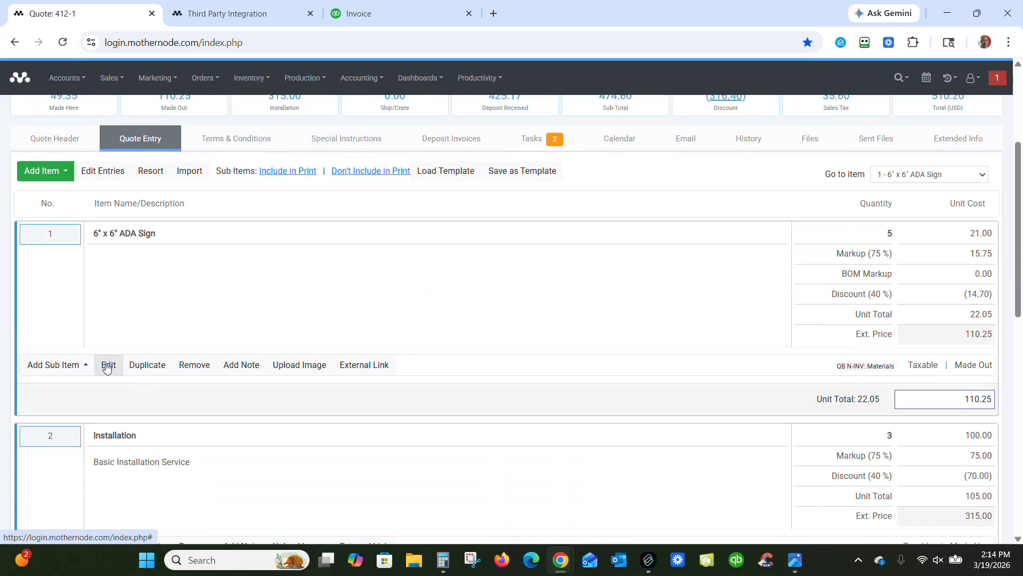
{"action": "left_click", "coordinate": [110, 367]}
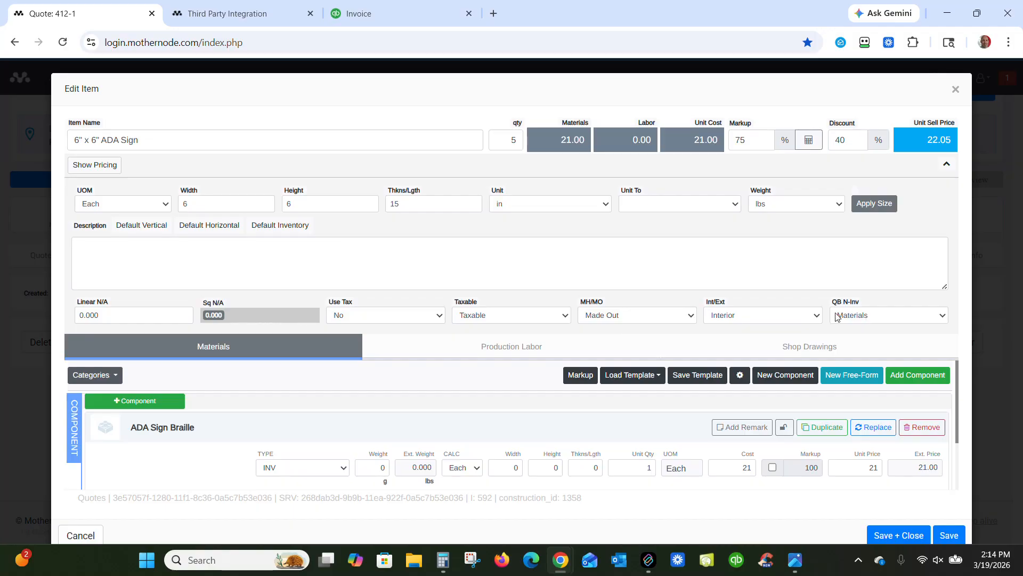
- View the QB N-Inv choices for the ADA sign item, keep Materials, and return to the quote's entry lines
{"action": "left_click", "coordinate": [881, 317]}
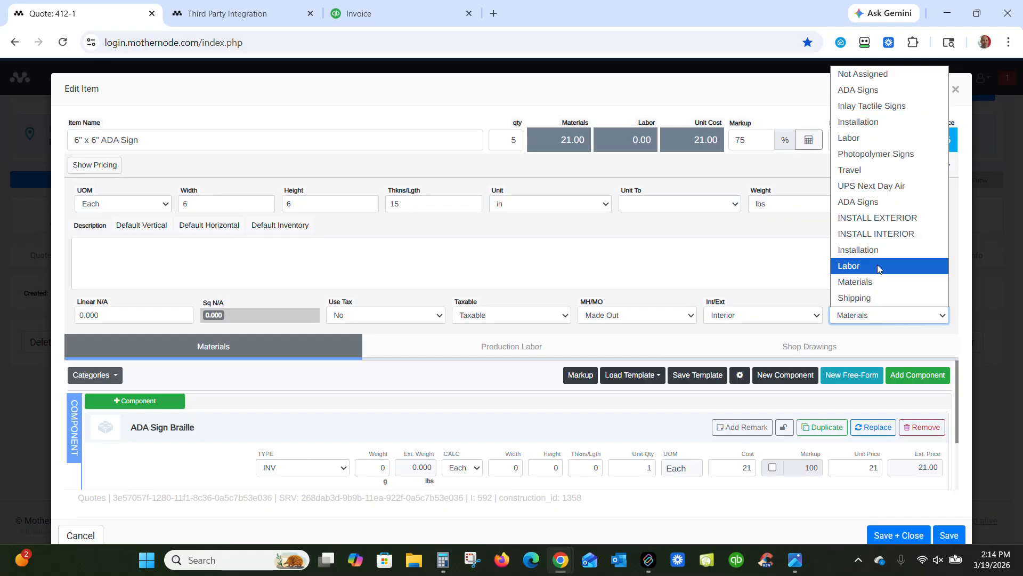
{"action": "left_click", "coordinate": [870, 282]}
{"action": "left_click", "coordinate": [870, 344]}
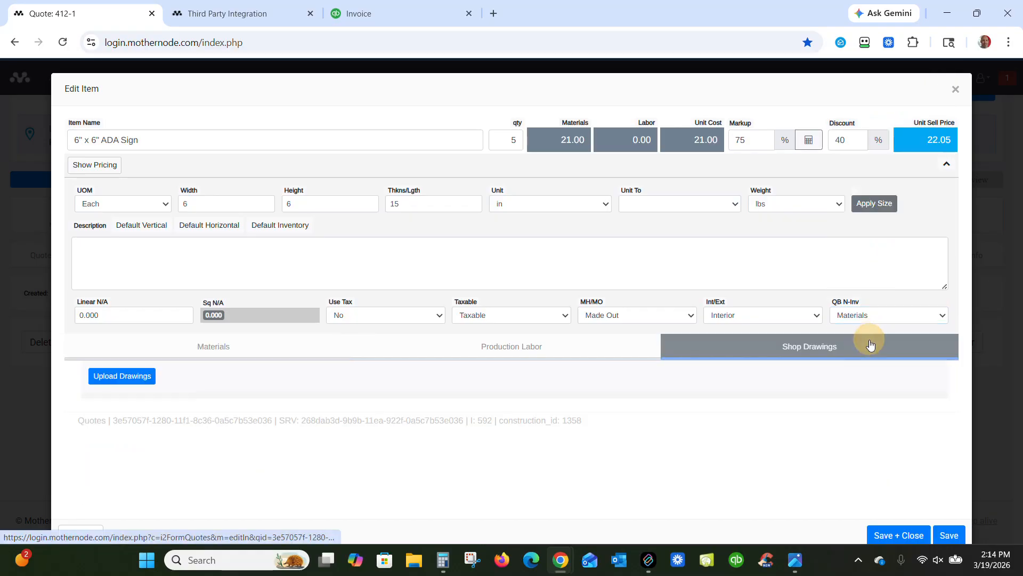
{"action": "left_click", "coordinate": [859, 314]}
{"action": "left_click", "coordinate": [859, 315]}
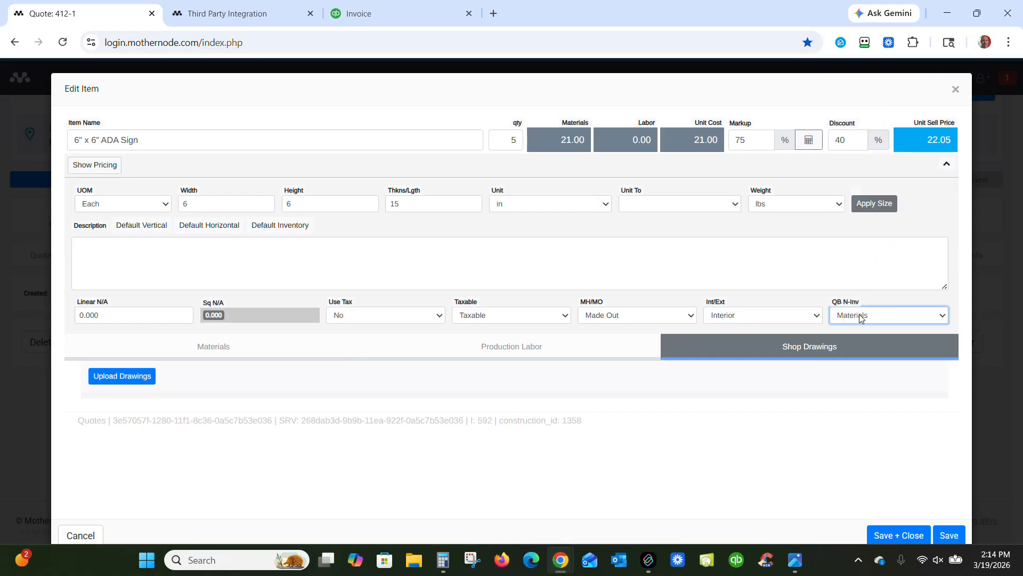
{"action": "triple_click", "coordinate": [128, 139]}
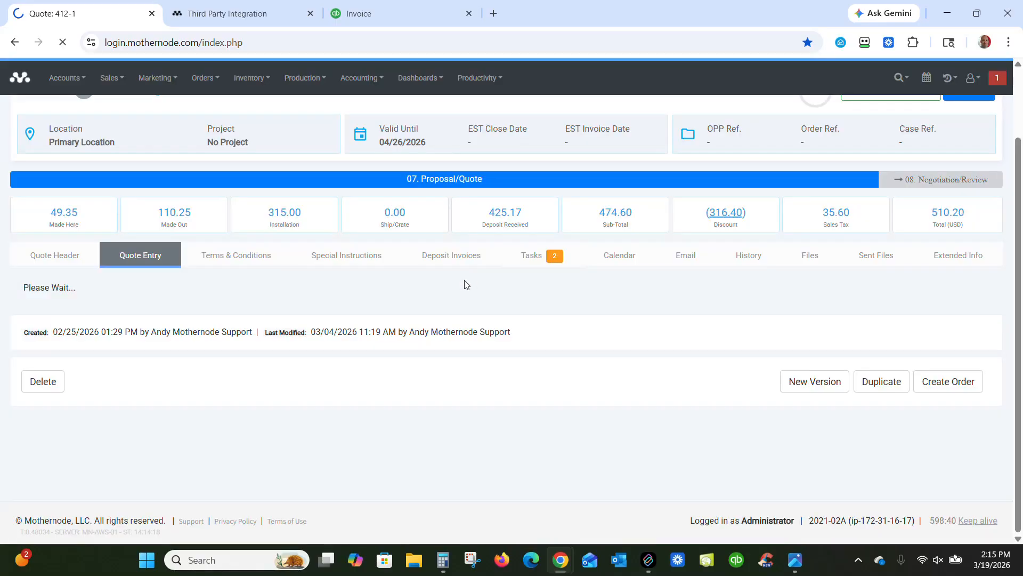
{"action": "scroll", "coordinate": [480, 262], "scroll_direction": "down", "scroll_amount": 3}
{"action": "scroll", "coordinate": [480, 262], "scroll_direction": "up", "scroll_amount": 15}
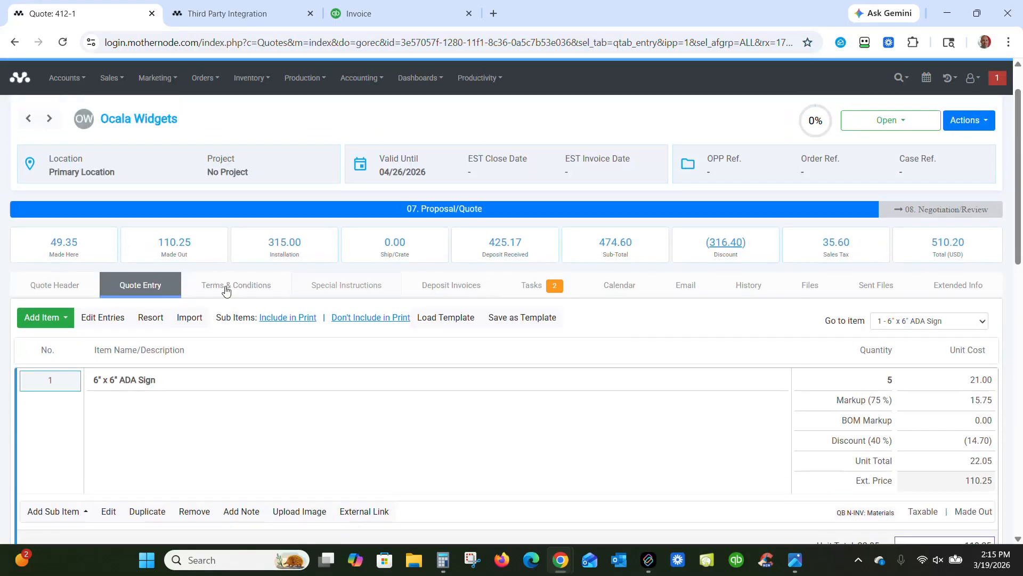
- Start a new free-form item in quote 412-1 and view its QB N-Inv choices
{"action": "left_click", "coordinate": [45, 317]}
{"action": "left_click", "coordinate": [45, 351]}
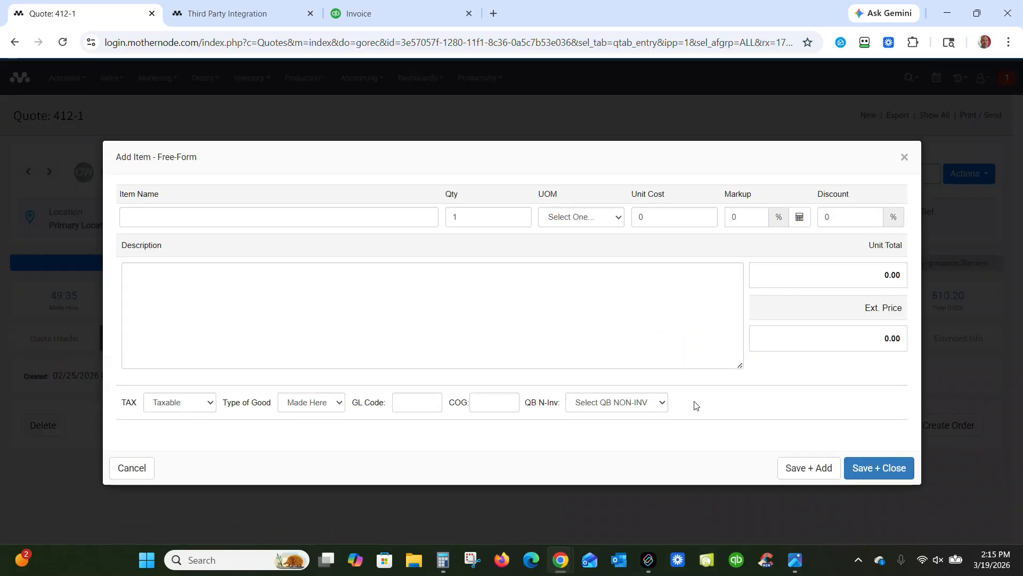
{"action": "left_click", "coordinate": [647, 406]}
{"action": "left_click", "coordinate": [648, 404]}
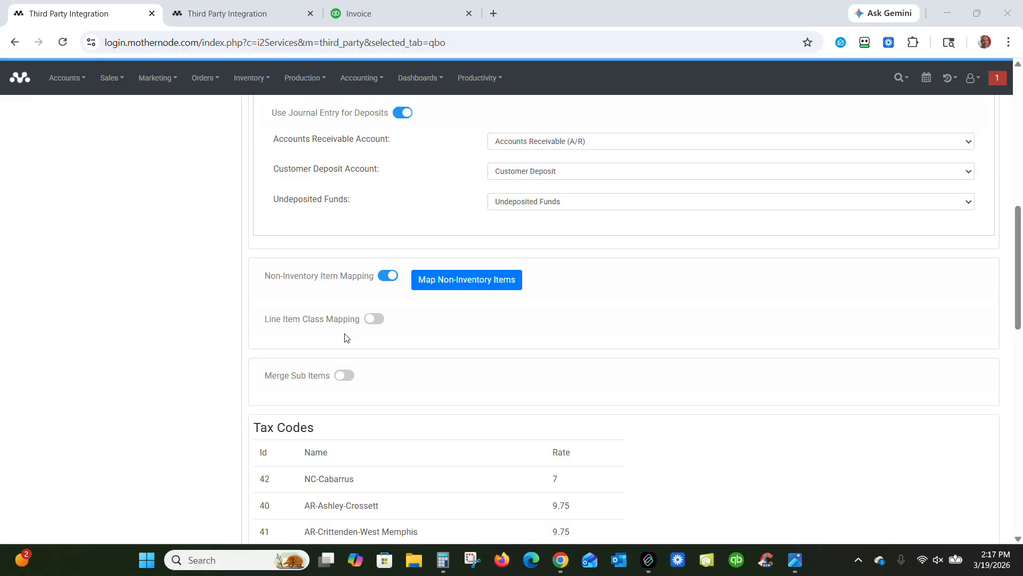
- Turn Line Item Class Mapping on and back off in the QuickBooks Online integration settings
{"action": "left_click", "coordinate": [381, 321]}
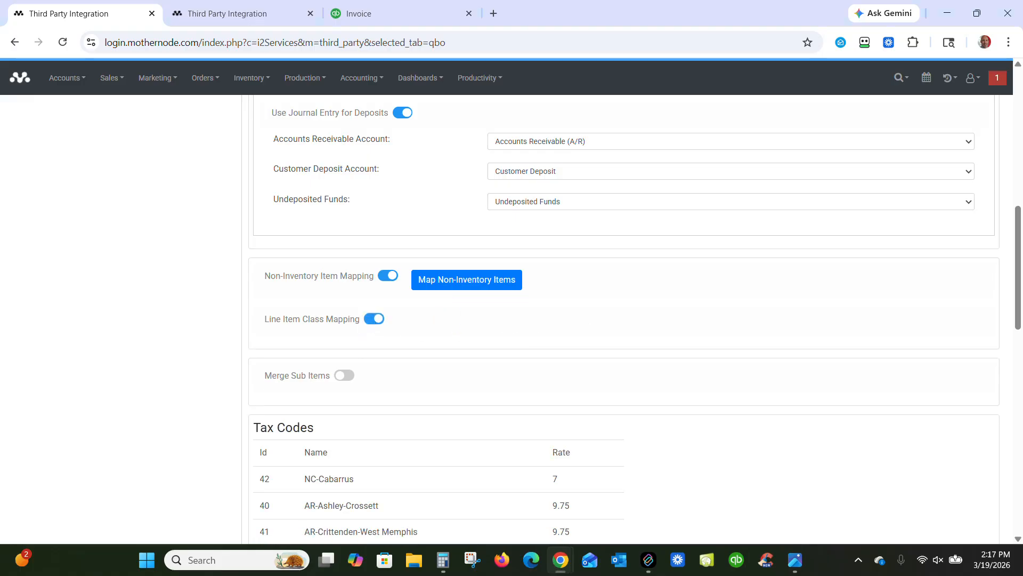
{"action": "left_click", "coordinate": [374, 320]}
{"action": "scroll", "coordinate": [413, 389], "scroll_direction": "down", "scroll_amount": 1}
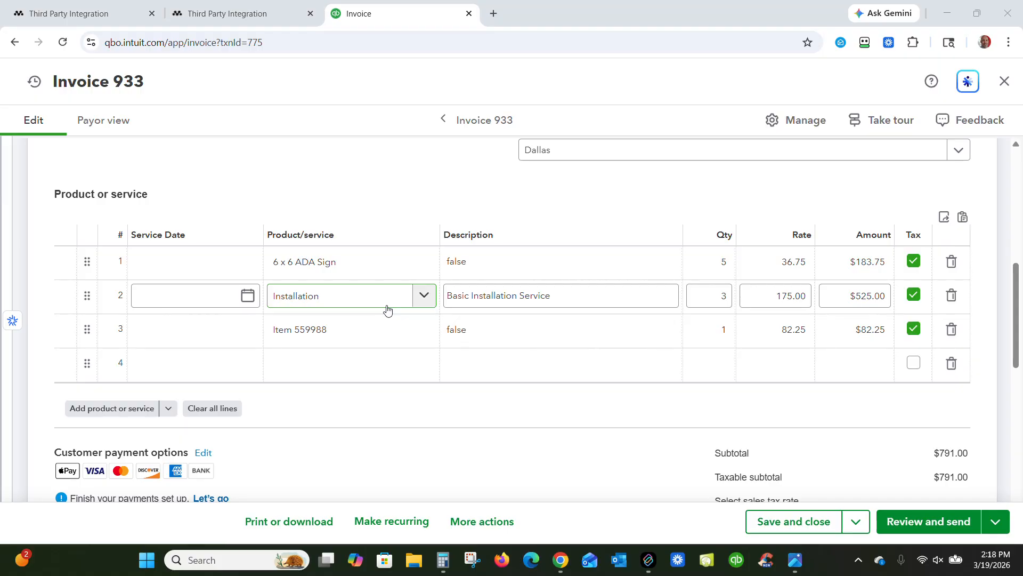
- Return from the QuickBooks invoice to Mothernode's Third Party Integration settings and turn on Merge Sub Items
{"action": "left_click", "coordinate": [240, 14]}
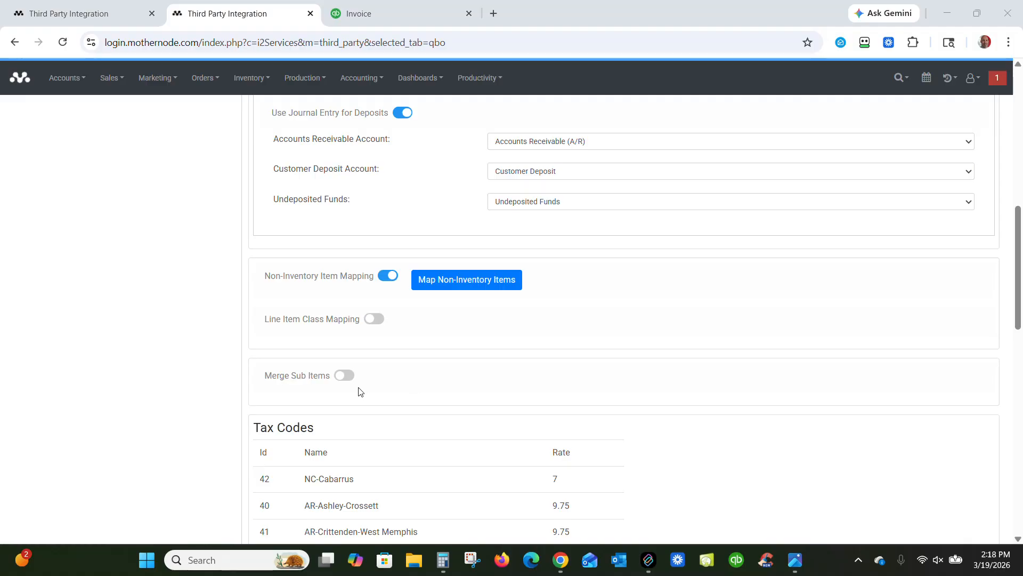
{"action": "left_click", "coordinate": [345, 375]}
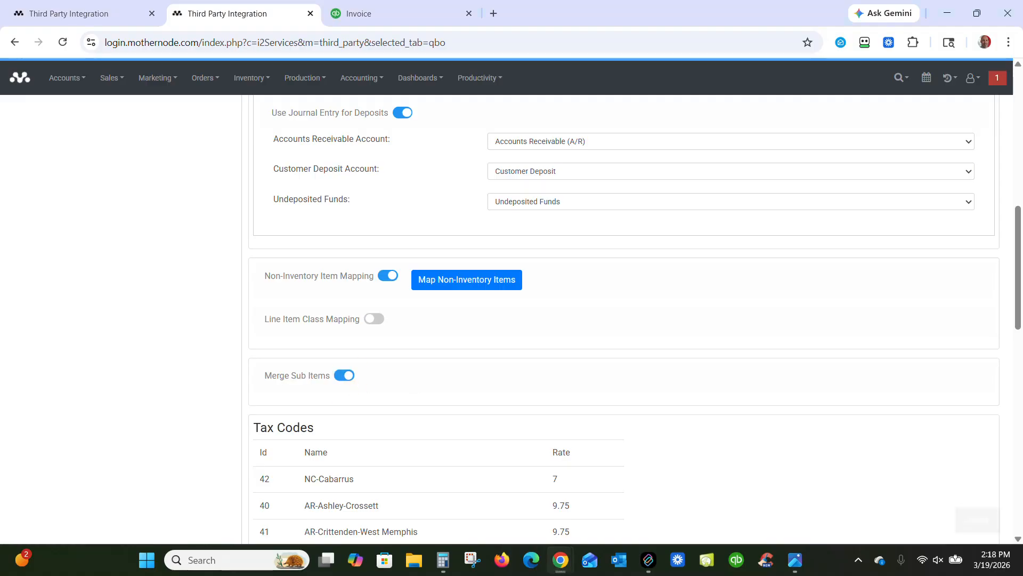
- Look over the integration's tax codes list, the division-to-class mapping and the default account settings
{"action": "mouse_move", "coordinate": [1022, 216]}
{"action": "left_mouse_down"}
{"action": "mouse_move", "coordinate": [1014, 282]}
{"action": "mouse_move", "coordinate": [1021, 215]}
{"action": "left_mouse_up"}
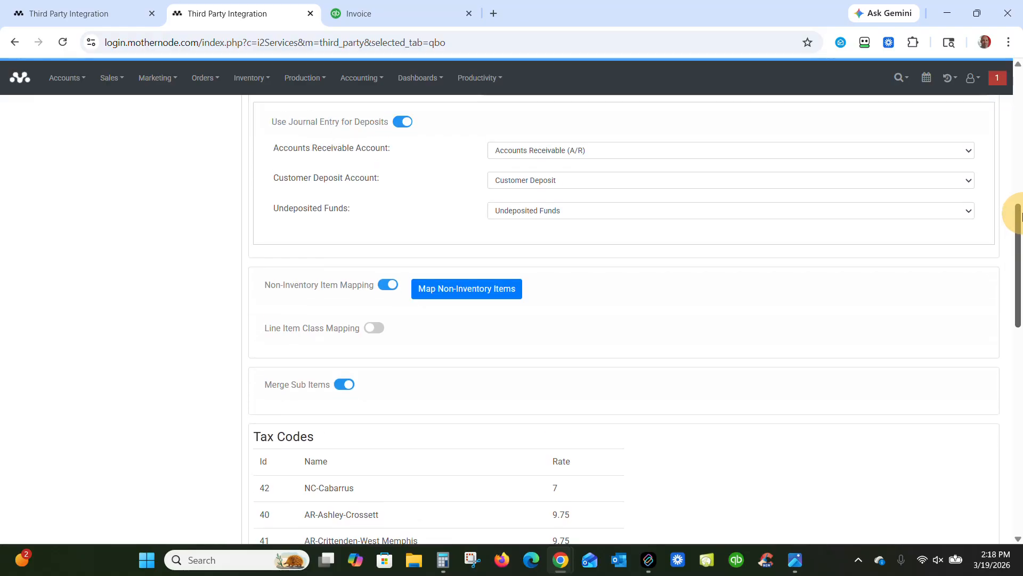
{"action": "scroll", "coordinate": [829, 377], "scroll_direction": "down", "scroll_amount": 5}
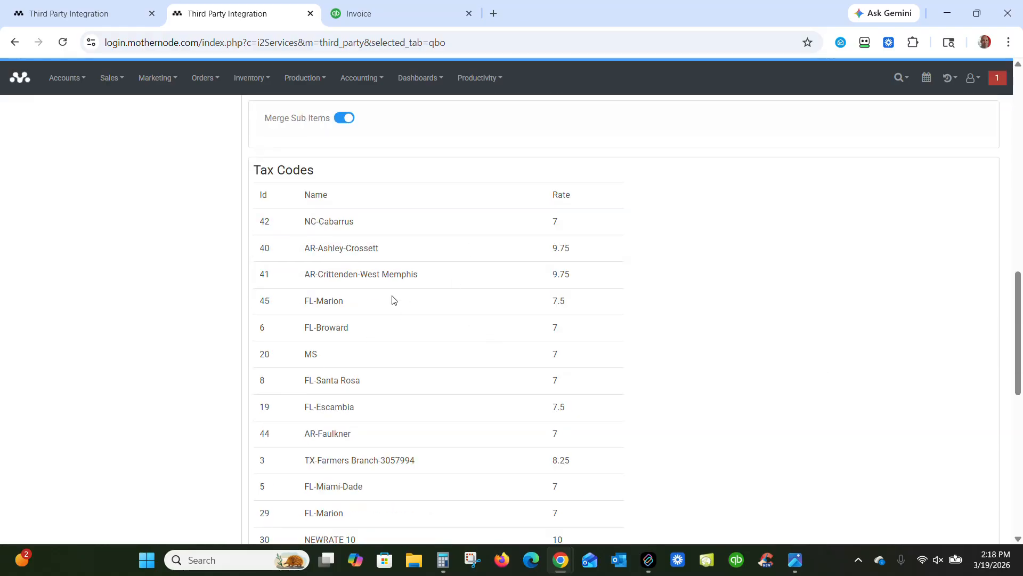
{"action": "left_click_drag", "start_coordinate": [1018, 313], "coordinate": [1016, 75]}
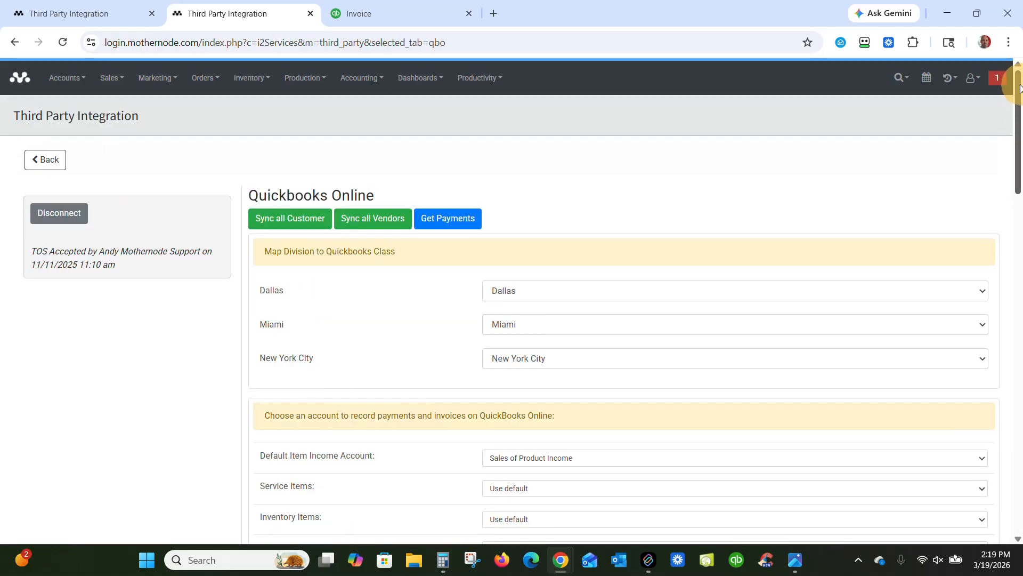
{"action": "scroll", "coordinate": [566, 410], "scroll_direction": "down", "scroll_amount": 4}
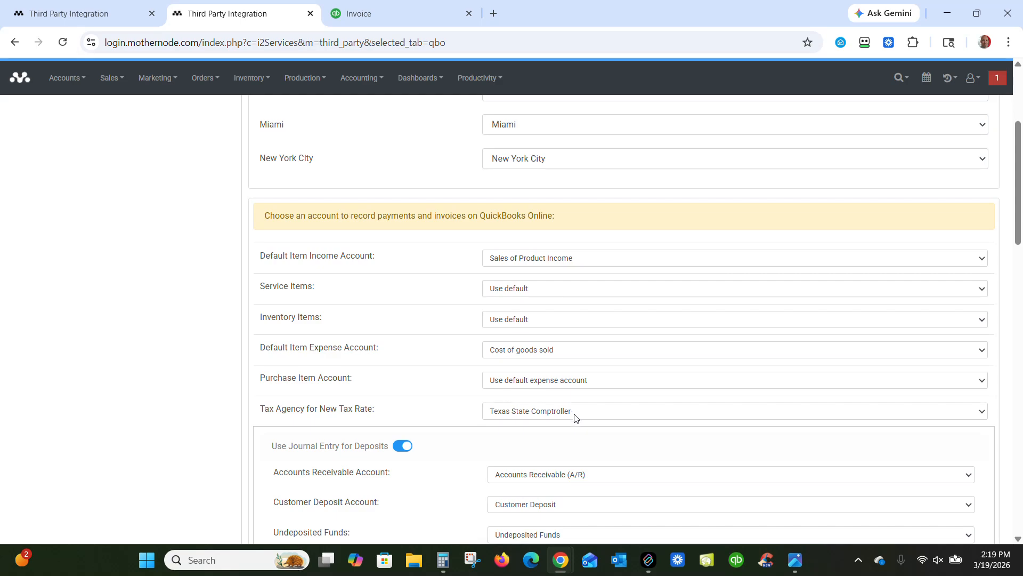
{"action": "scroll", "coordinate": [574, 418], "scroll_direction": "up", "scroll_amount": 2}
{"action": "scroll", "coordinate": [574, 418], "scroll_direction": "up", "scroll_amount": 1}
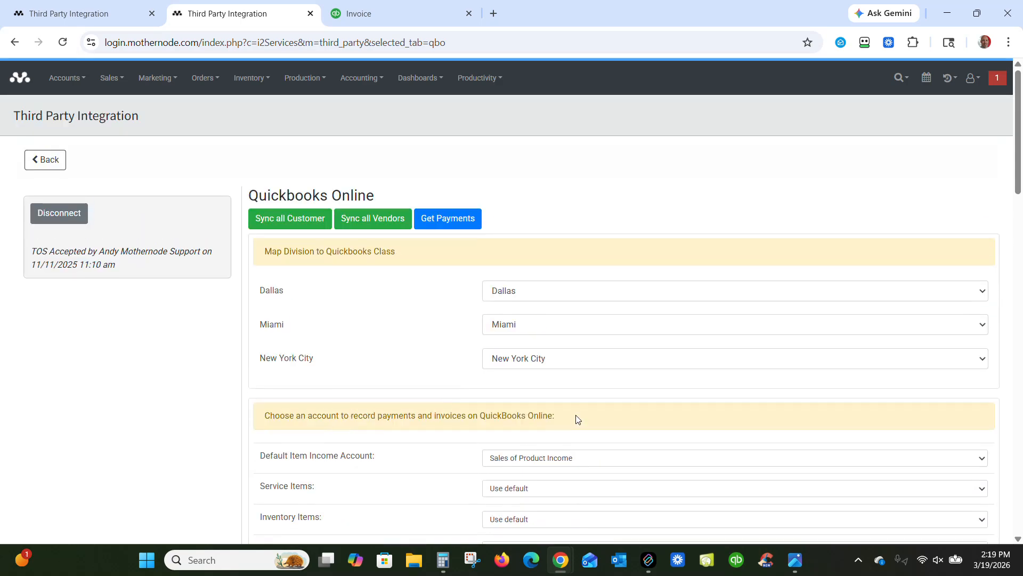